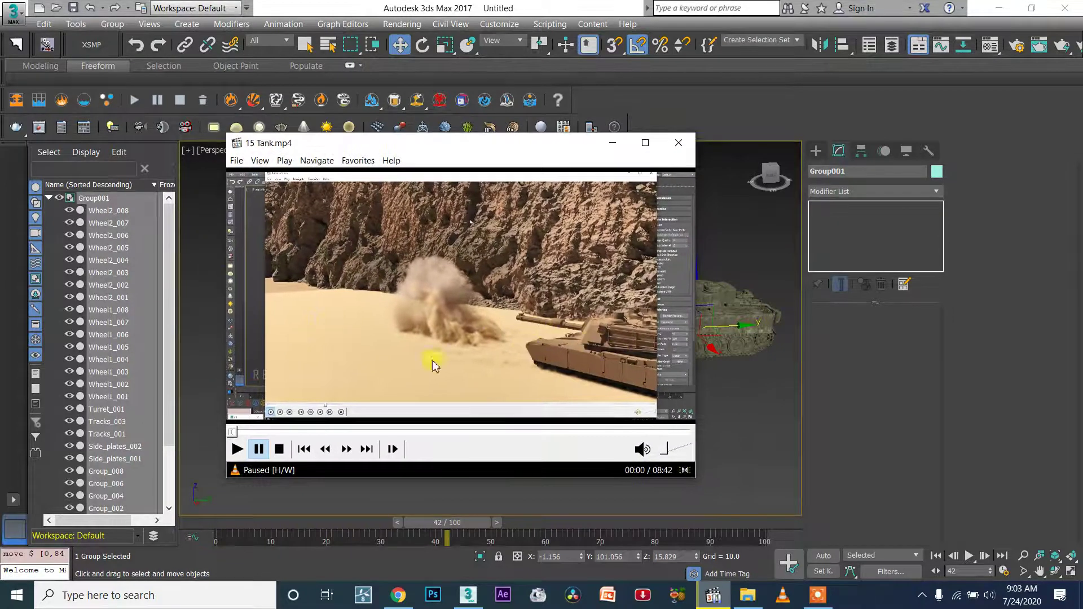
# Step: Review the reference clip of the dust explosion beside the tank and close the player
pyautogui.scroll(-1, 387, 364)
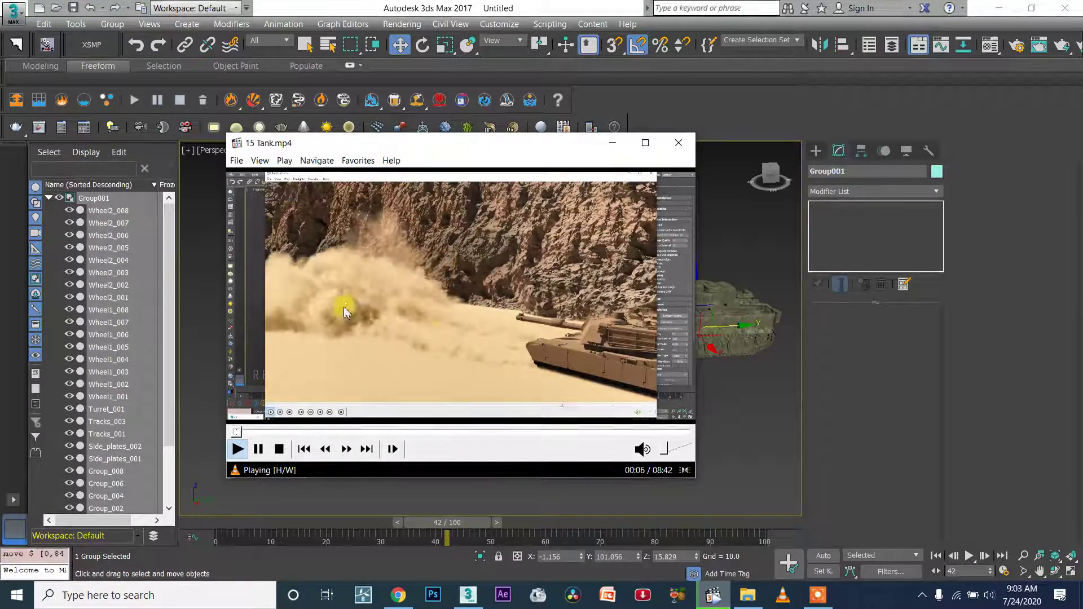
pyautogui.scroll(-1, 434, 338)
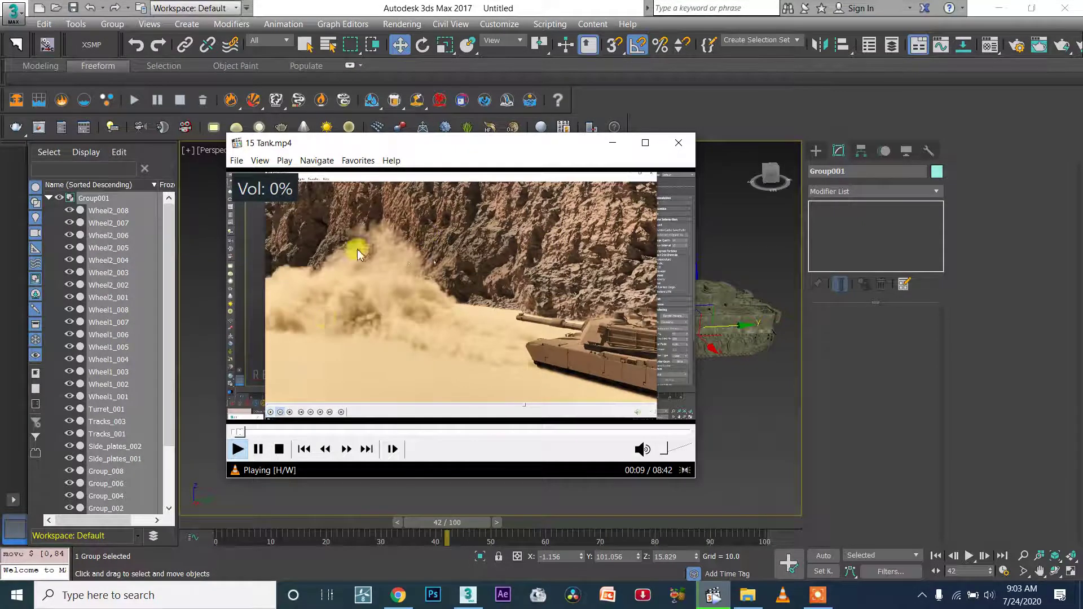
pyautogui.click(258, 449)
pyautogui.click(233, 432)
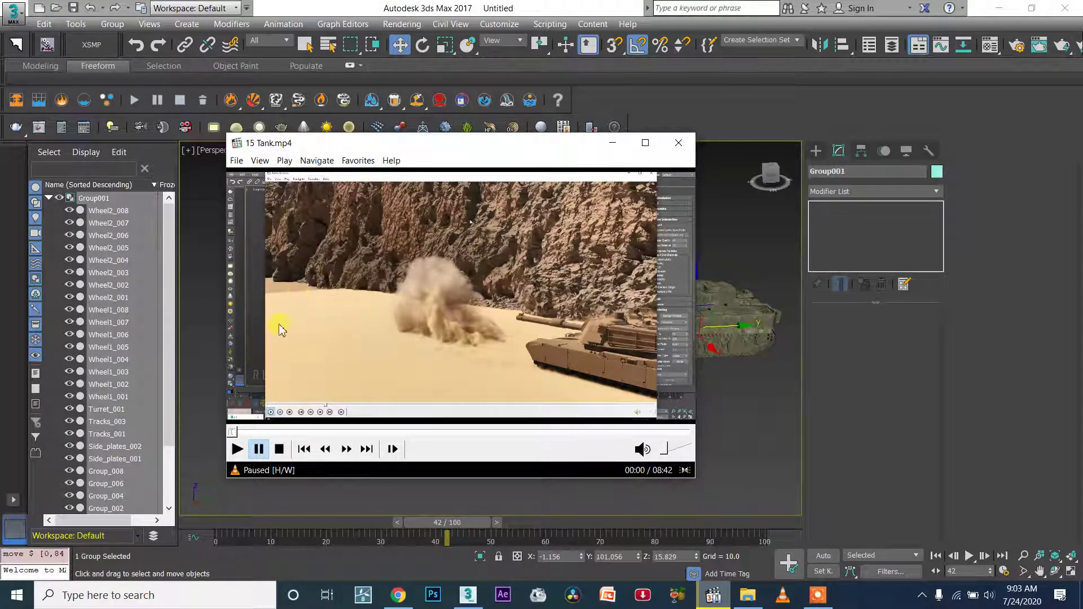
pyautogui.click(681, 144)
# Step: Move the tank group along the Y axis to about 234.7, well away from the grid centre
pyautogui.scroll(-3, 525, 273)
pyautogui.keyDown('alt'); pyautogui.moveTo(526, 284); pyautogui.dragTo(547, 283, button='middle'); pyautogui.keyUp('alt')
pyautogui.scroll(5, 653, 306)
pyautogui.scroll(8, 685, 300)
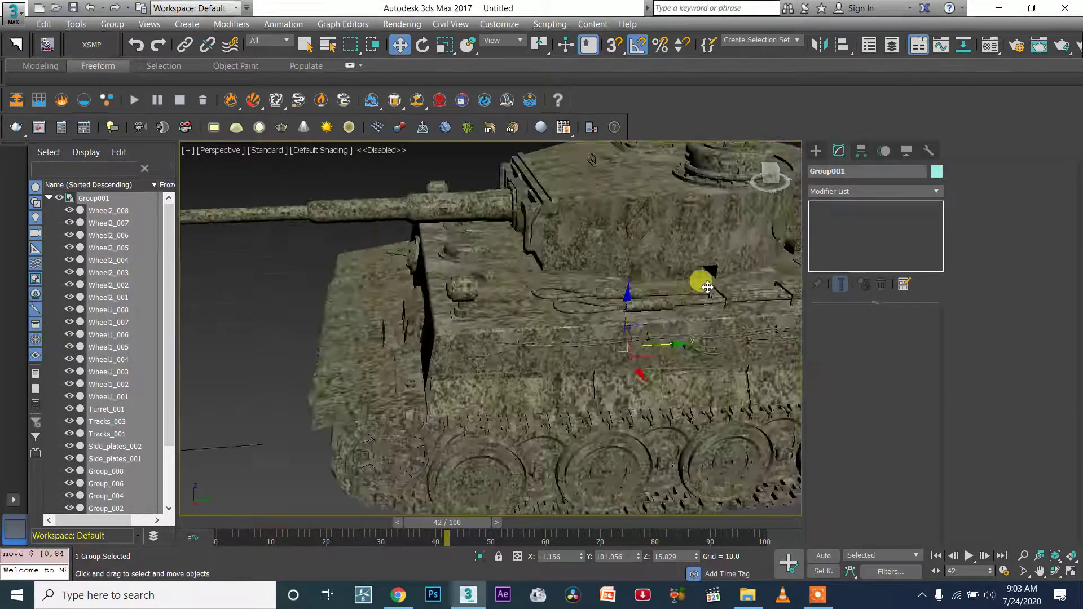
pyautogui.scroll(-5, 575, 301)
pyautogui.keyDown('alt'); pyautogui.moveTo(604, 286); pyautogui.dragTo(474, 327, button='middle'); pyautogui.keyUp('alt')
pyautogui.scroll(-3, 557, 325)
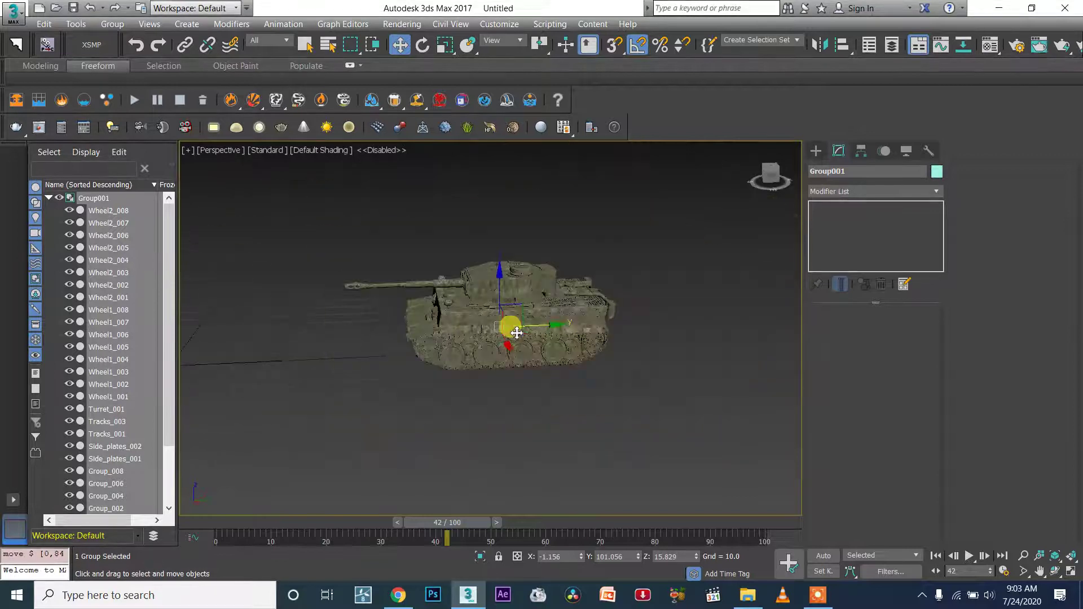
pyautogui.moveTo(556, 327); pyautogui.dragTo(648, 338)
pyautogui.scroll(-2, 647, 337)
pyautogui.scroll(5, 565, 339)
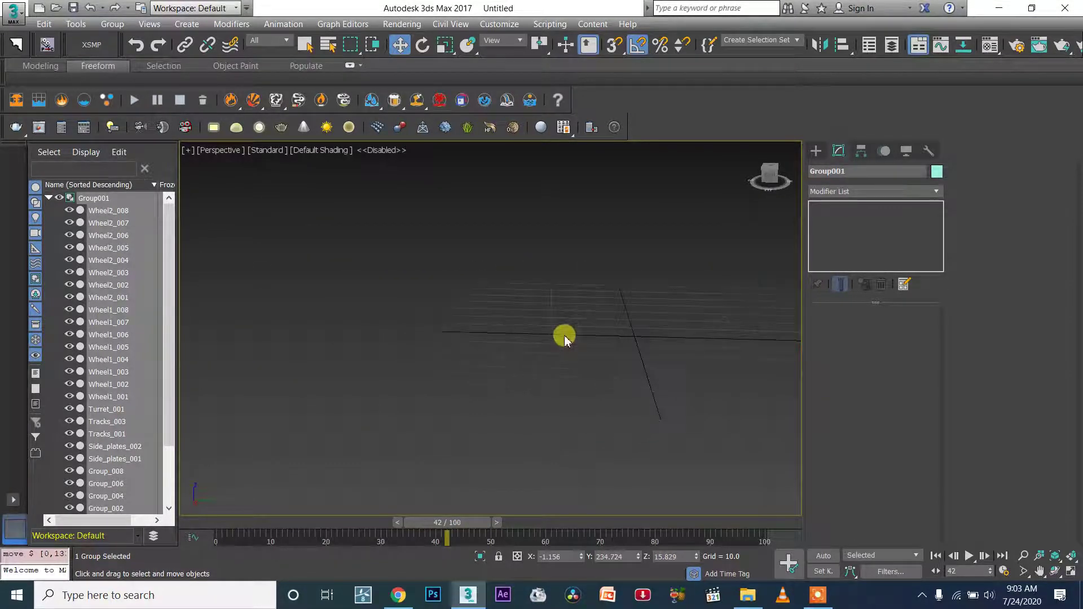
# Step: Create a PhoenixFD FireSmokeSim with a base of about 141 × 140 cells around the grid centre
pyautogui.moveTo(610, 333); pyautogui.dragTo(385, 339, button='middle')
pyautogui.scroll(-3, 499, 361)
pyautogui.keyDown('alt'); pyautogui.moveTo(477, 336); pyautogui.dragTo(513, 337, button='middle'); pyautogui.keyUp('alt')
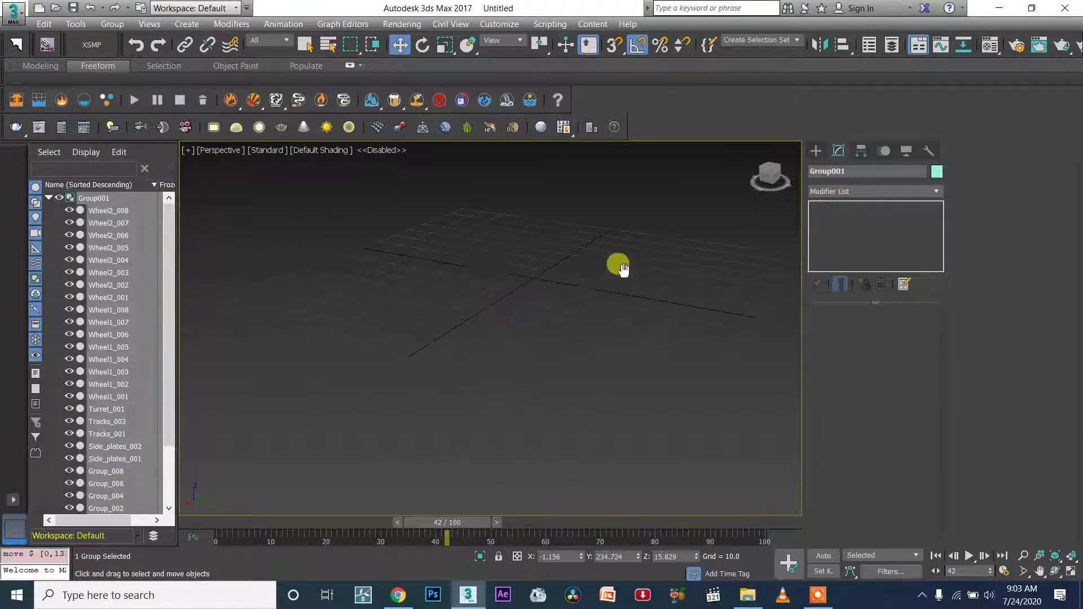
pyautogui.click(814, 154)
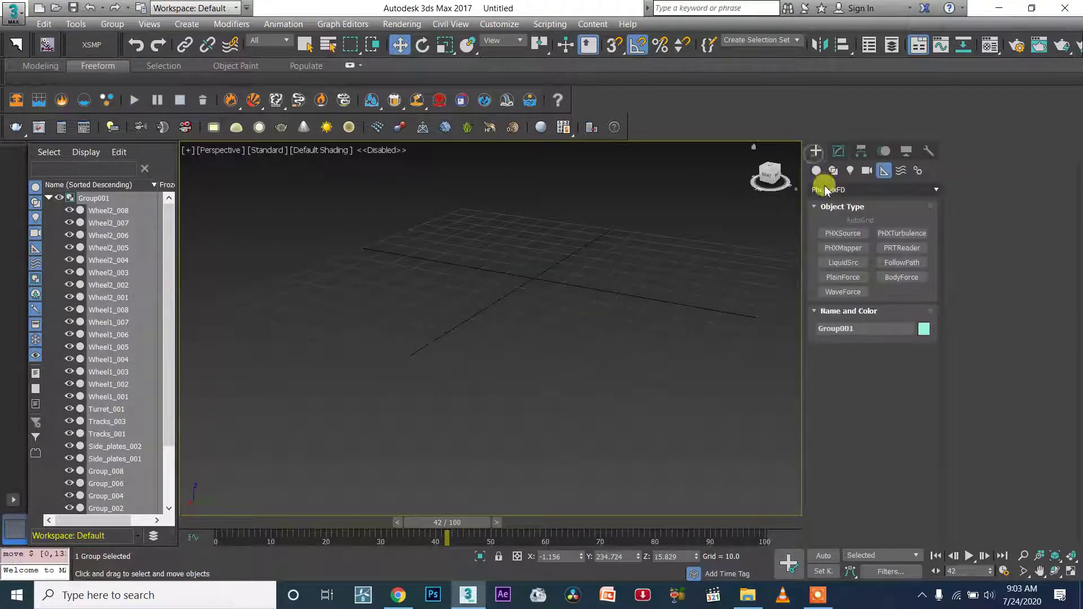
pyautogui.click(824, 189)
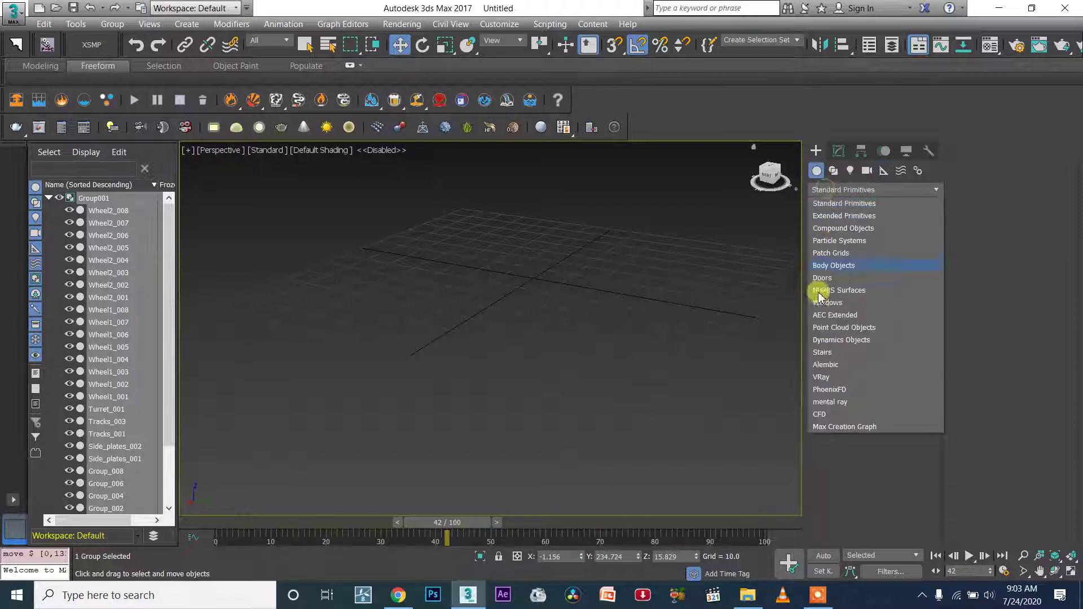
pyautogui.click(829, 390)
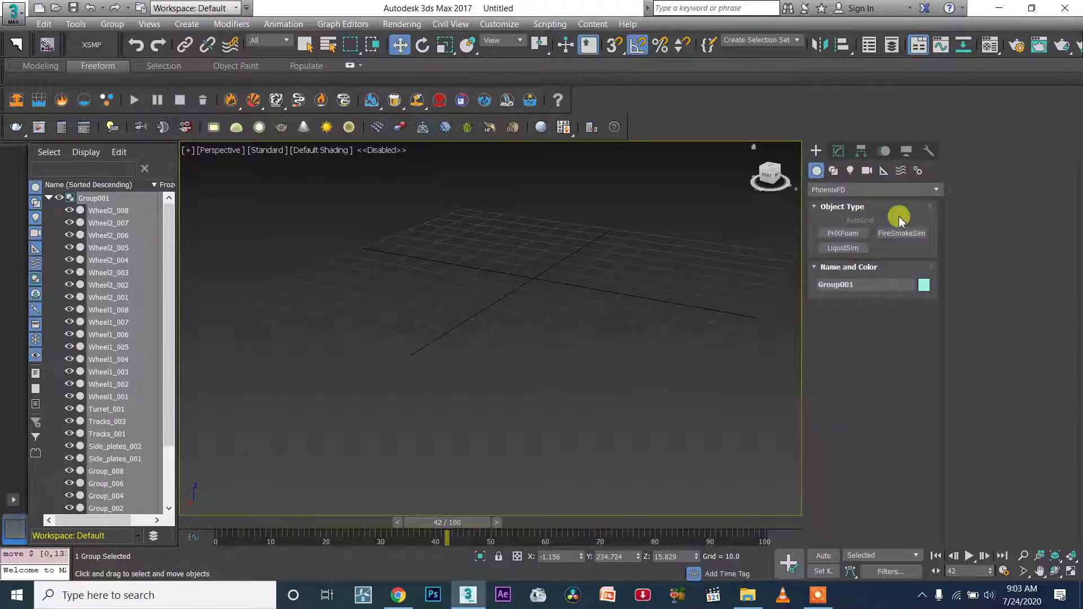
pyautogui.keyDown('alt'); pyautogui.moveTo(636, 293); pyautogui.dragTo(577, 235, button='middle'); pyautogui.keyUp('alt')
pyautogui.moveTo(341, 213); pyautogui.dragTo(790, 394)
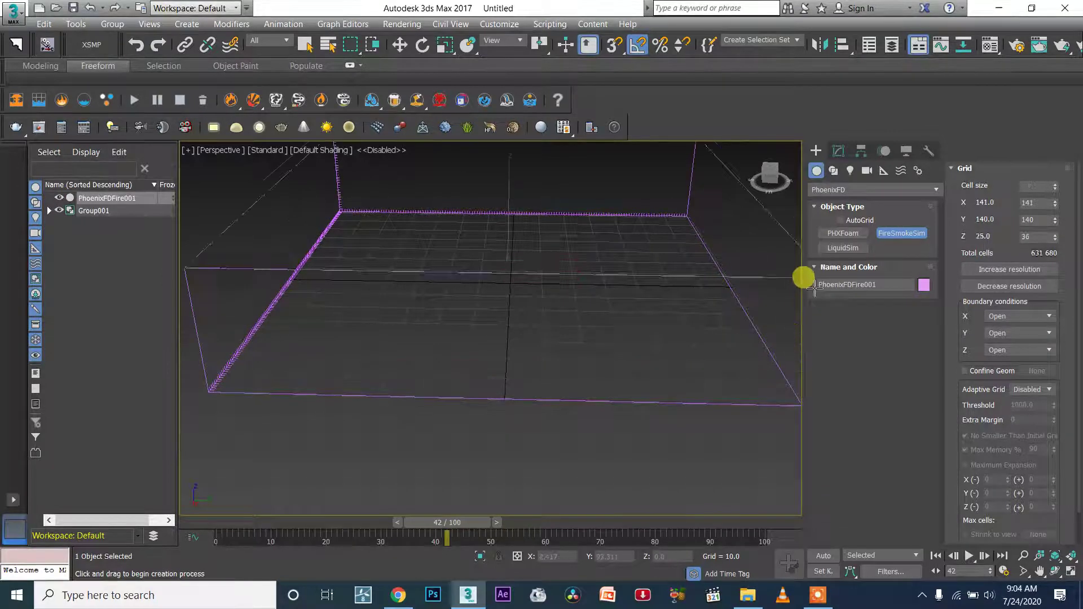
pyautogui.click(821, 232)
# Step: Set the fire/smoke simulator grid's Z size to 49
pyautogui.moveTo(725, 297); pyautogui.dragTo(668, 312, button='middle')
pyautogui.press('z')
pyautogui.moveTo(1055, 237); pyautogui.dragTo(1051, 234)
pyautogui.keyDown('alt'); pyautogui.moveTo(621, 292); pyautogui.dragTo(682, 300, button='middle'); pyautogui.keyUp('alt')
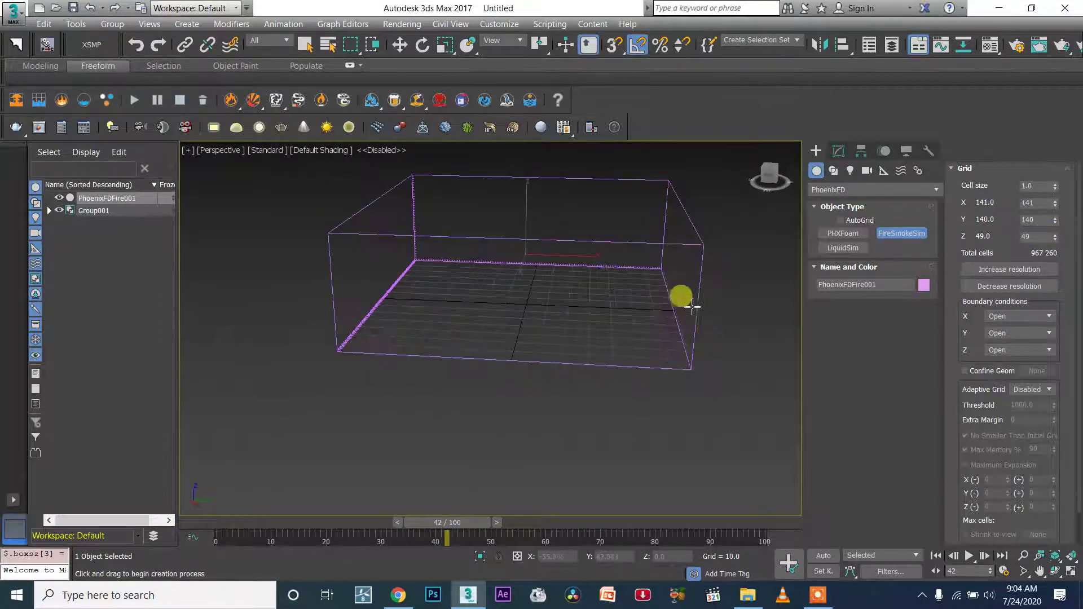
pyautogui.moveTo(1040, 226); pyautogui.dragTo(1053, 225)
pyautogui.hotkey('ctrl', 'z')
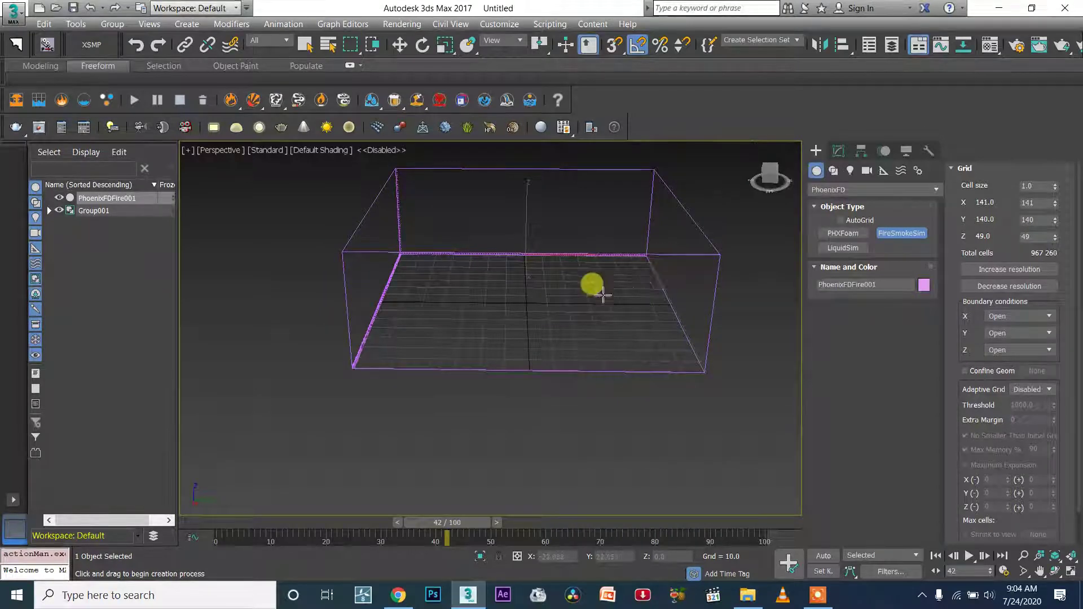
pyautogui.keyDown('alt'); pyautogui.moveTo(709, 310); pyautogui.dragTo(871, 341, button='middle'); pyautogui.keyUp('alt')
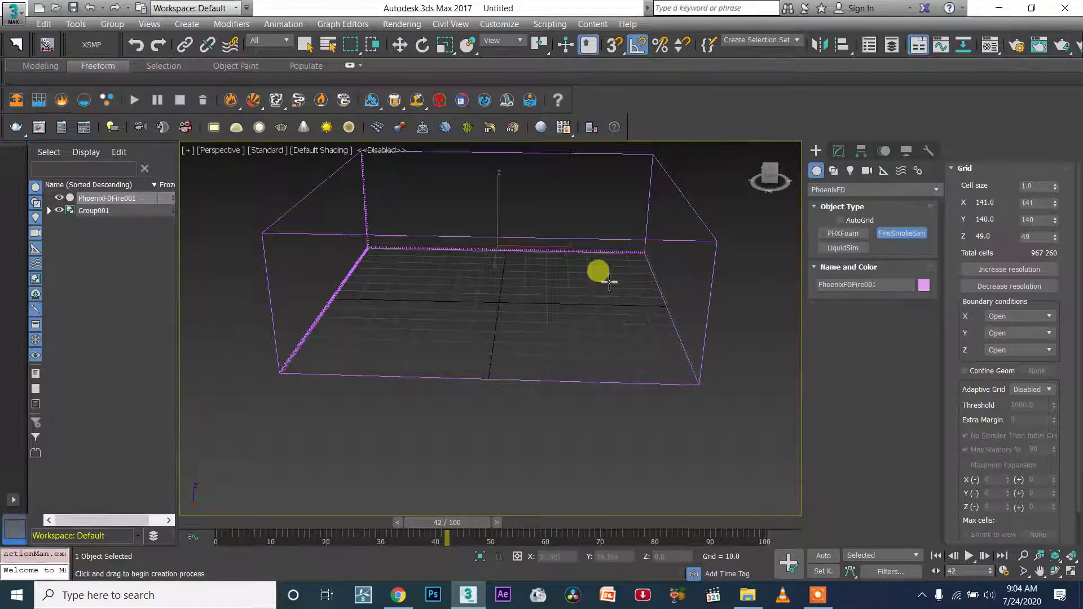
# Step: Create a box about 136 long, 138 wide and 4.5 high as ground across the simulator's base
pyautogui.click(852, 190)
pyautogui.click(844, 204)
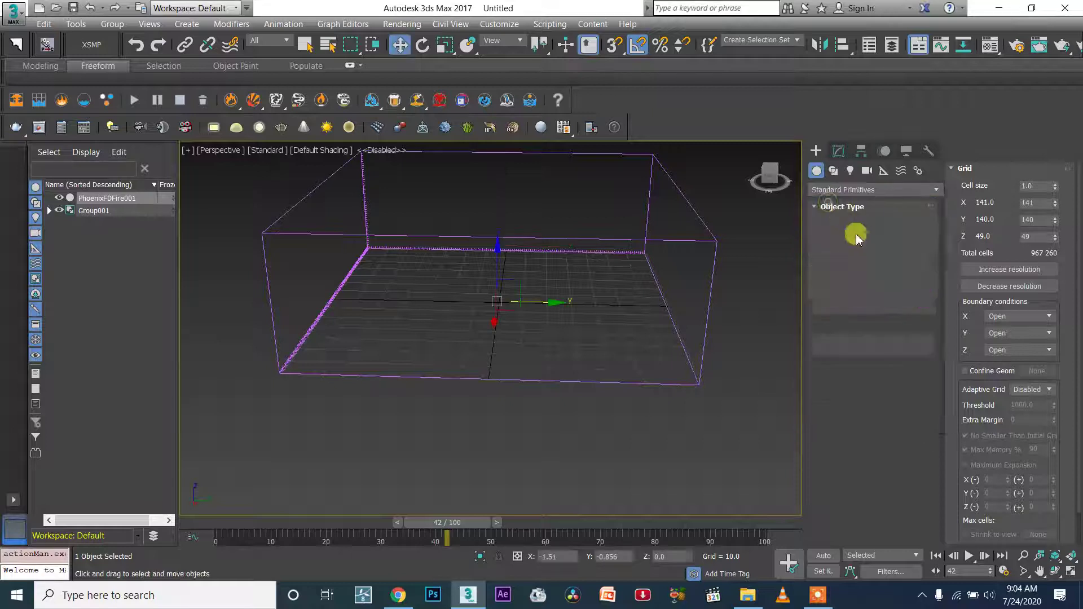
pyautogui.click(843, 233)
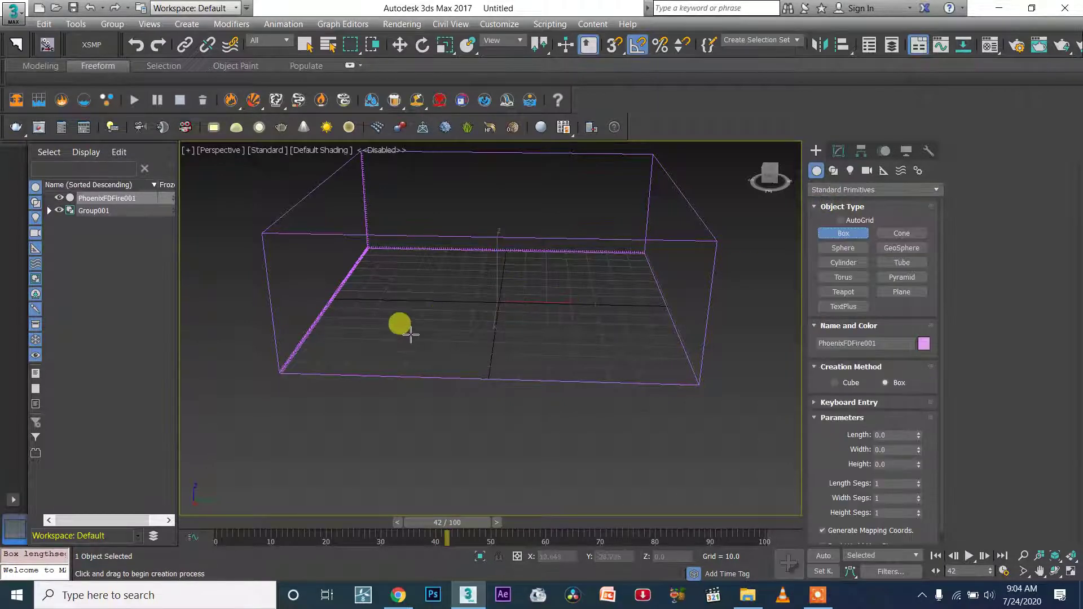
pyautogui.press('t')
pyautogui.press('z')
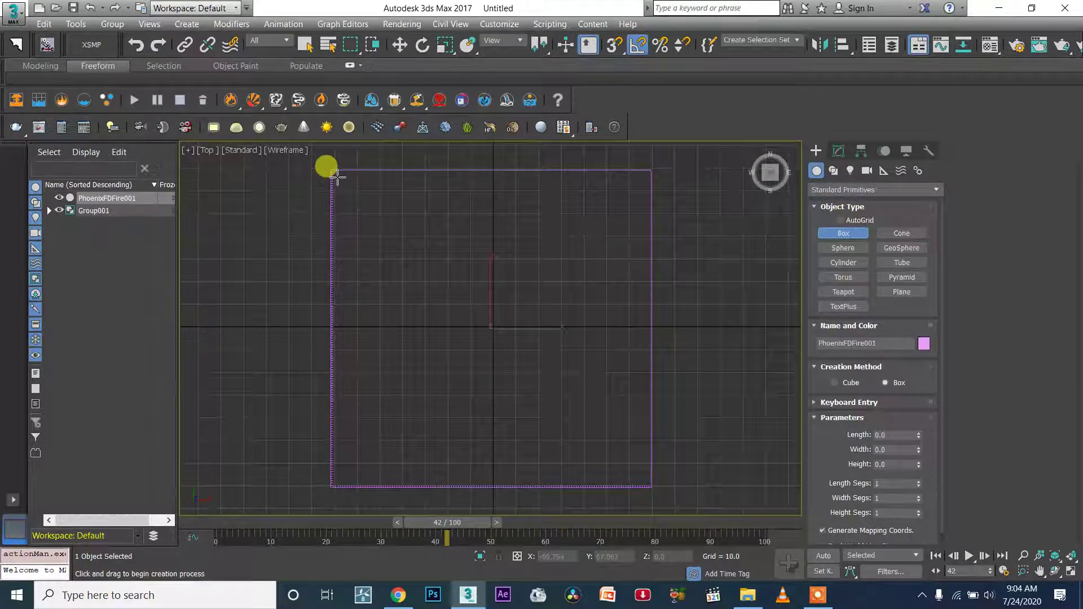
pyautogui.moveTo(336, 175); pyautogui.dragTo(652, 485)
pyautogui.click(651, 485)
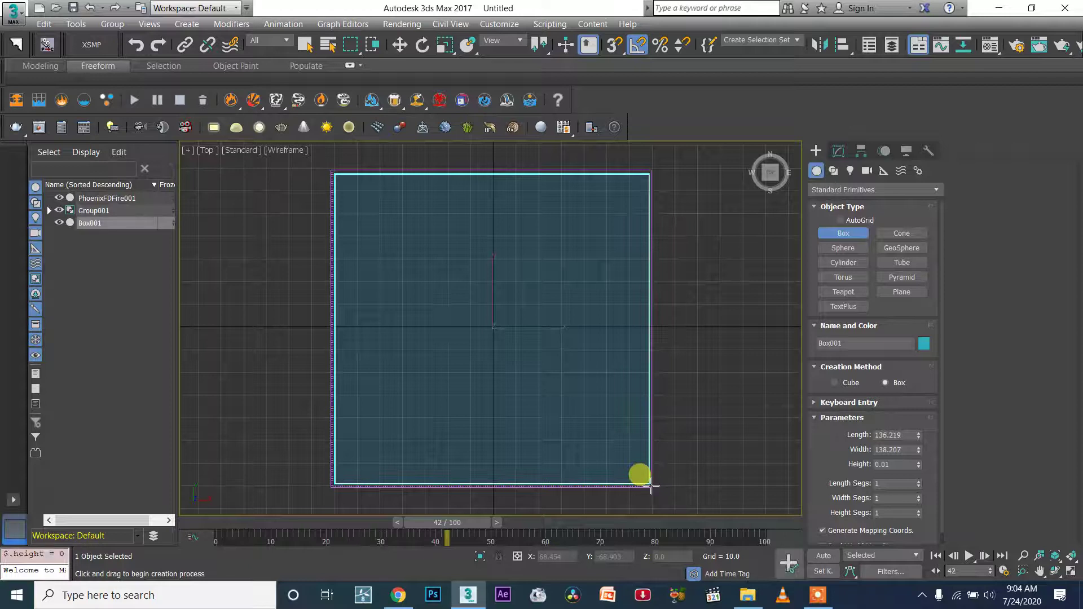
pyautogui.keyDown('alt'); pyautogui.moveTo(636, 430); pyautogui.dragTo(631, 342, button='middle'); pyautogui.keyUp('alt')
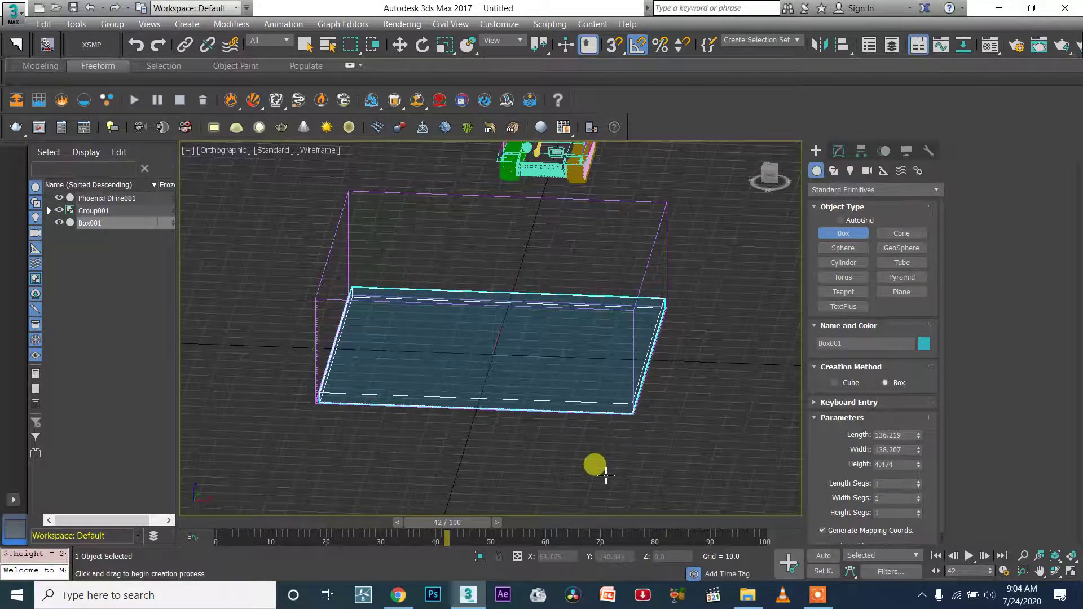
pyautogui.keyDown('alt'); pyautogui.moveTo(617, 405); pyautogui.dragTo(548, 288, button='middle'); pyautogui.keyUp('alt')
pyautogui.press('p')
pyautogui.scroll(1, 548, 288)
# Step: Scale the ground box along Z to about 41 percent to make it a thin slab
pyautogui.press('e')
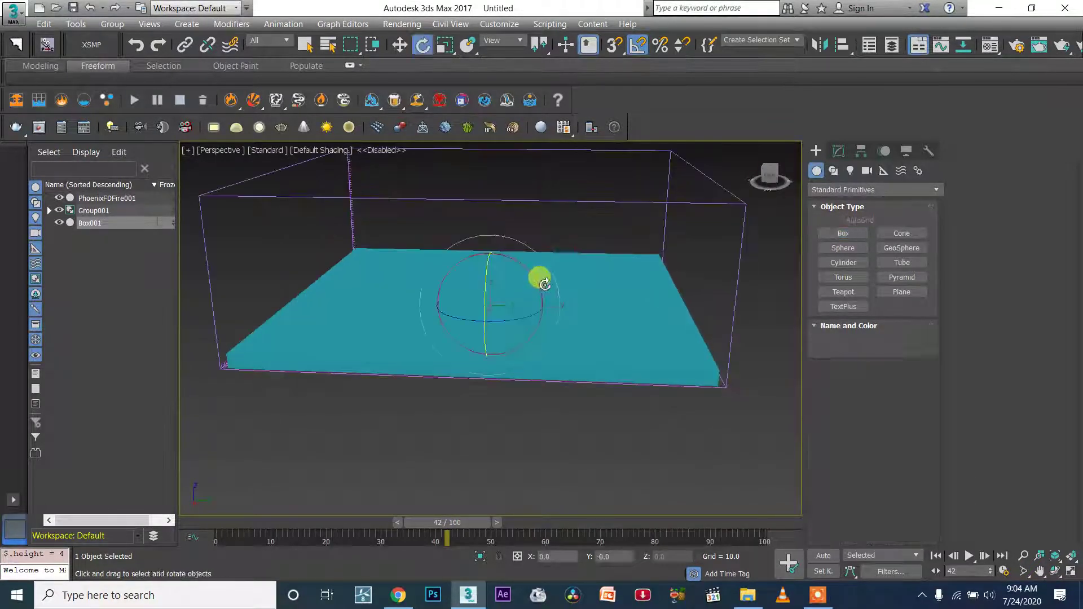
pyautogui.press('r')
pyautogui.moveTo(486, 239); pyautogui.dragTo(525, 289)
# Step: Stretch the ground box along Y and move it to about Y -31.2
pyautogui.scroll(-5, 373, 286)
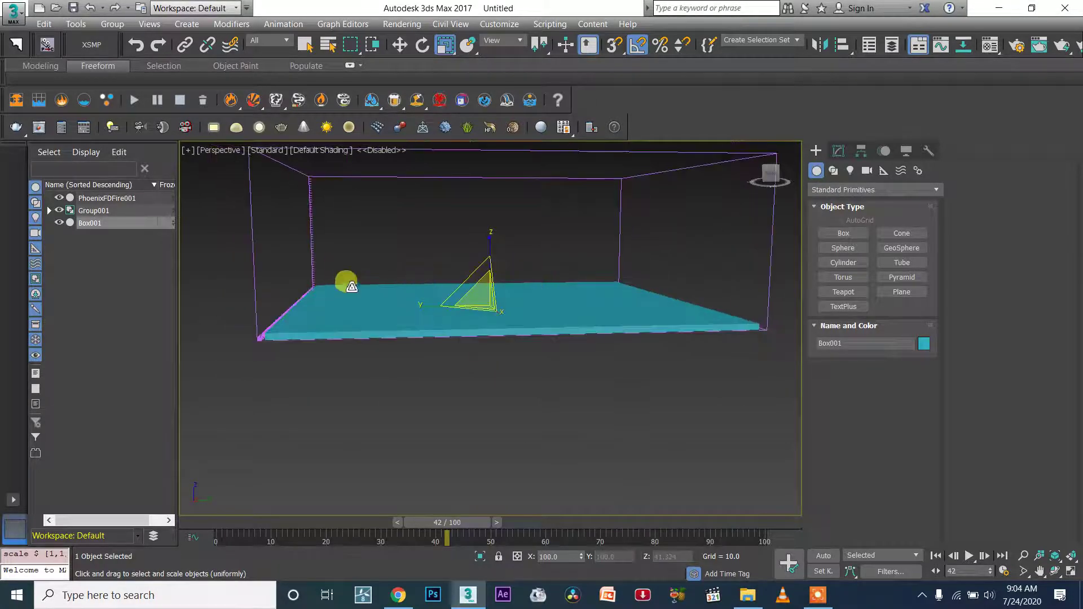
pyautogui.moveTo(333, 295); pyautogui.dragTo(335, 297)
pyautogui.press('w')
pyautogui.moveTo(449, 295); pyautogui.dragTo(417, 295)
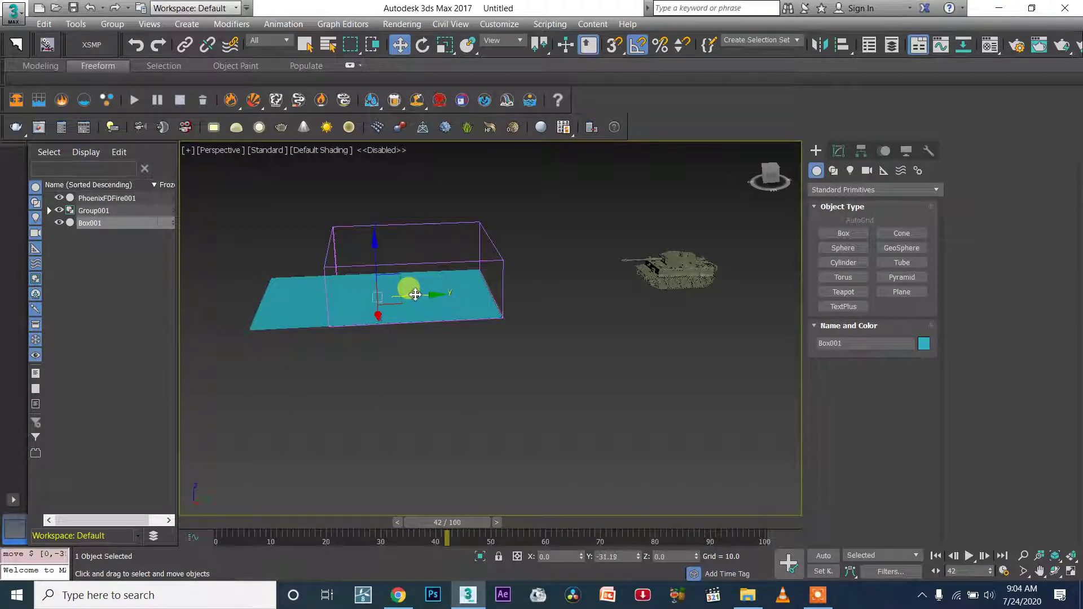
# Step: Extend the fire/smoke simulator grid's Y size to 193 cells
pyautogui.click(356, 261)
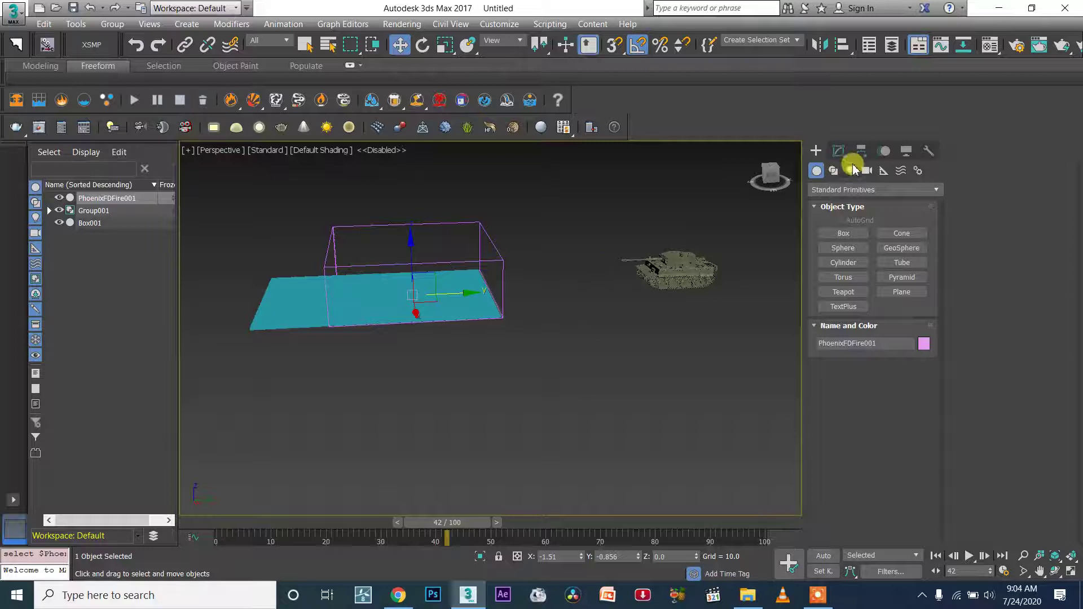
pyautogui.click(839, 150)
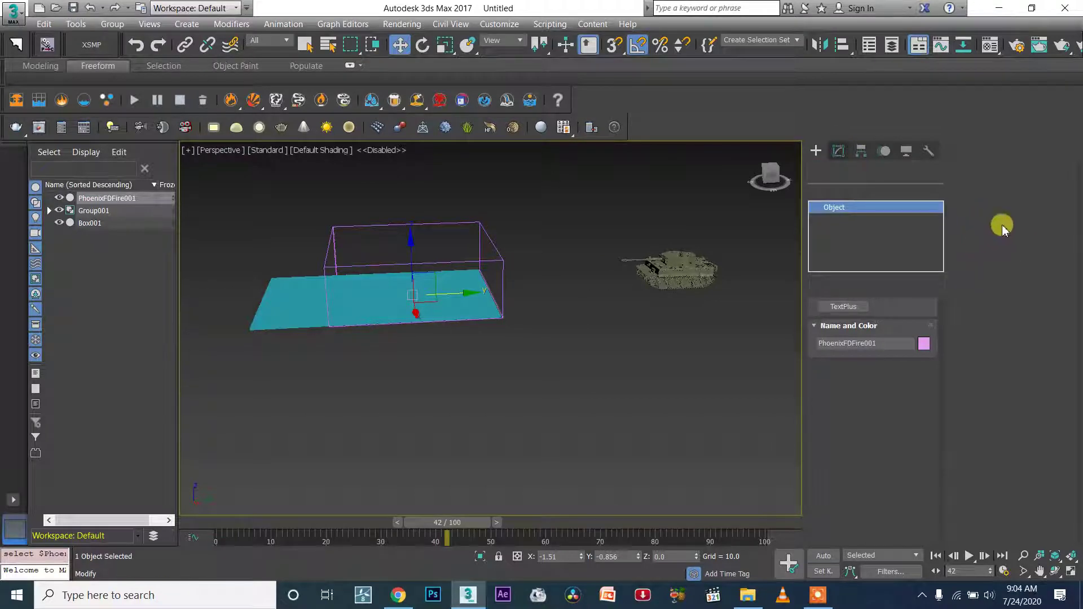
pyautogui.click(874, 331)
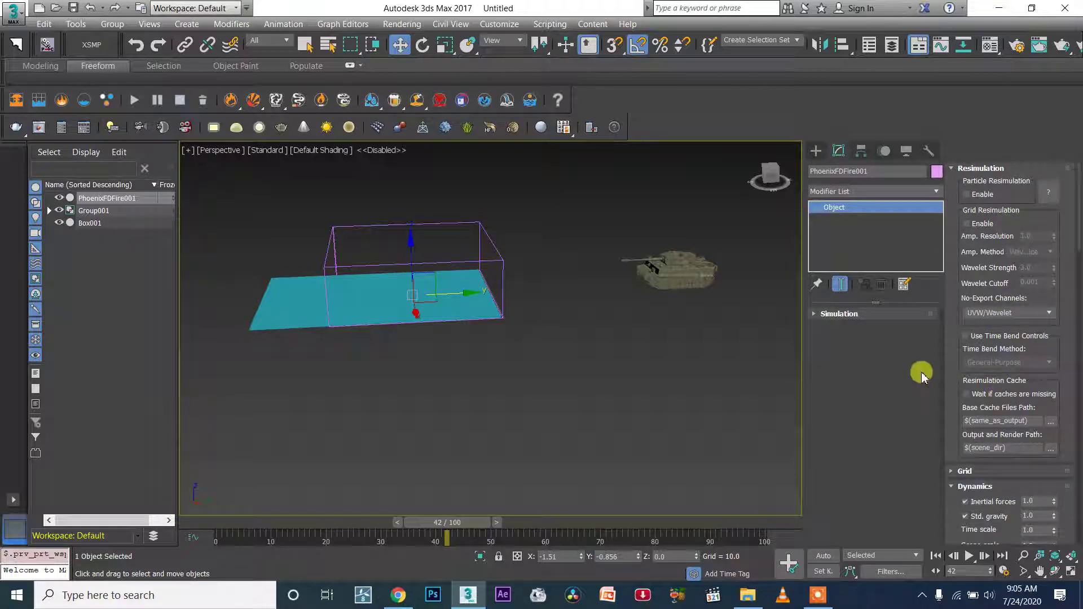
pyautogui.click(963, 173)
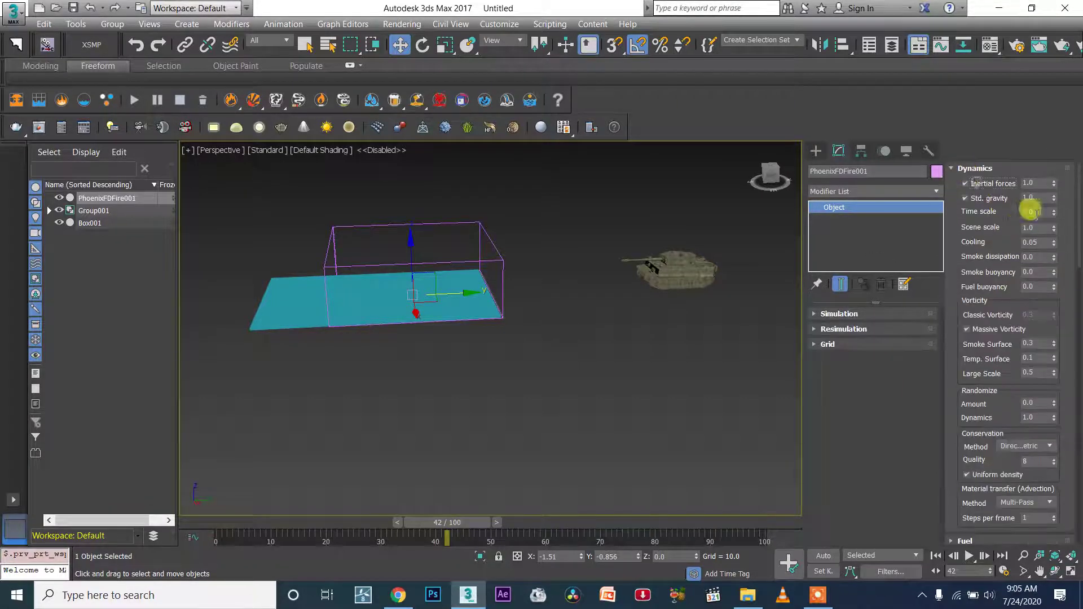
pyautogui.click(858, 346)
pyautogui.moveTo(1055, 212); pyautogui.dragTo(1056, 203)
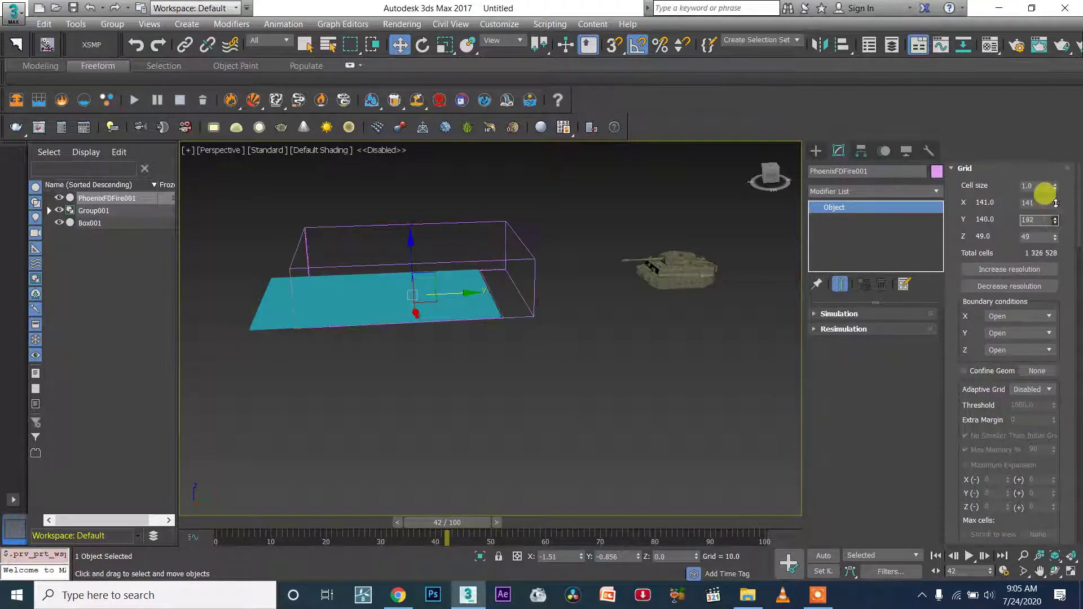
# Step: Move the simulator to about Y -27.6 over the ground box and set its grid's Y size to 200
pyautogui.moveTo(468, 296); pyautogui.dragTo(448, 295)
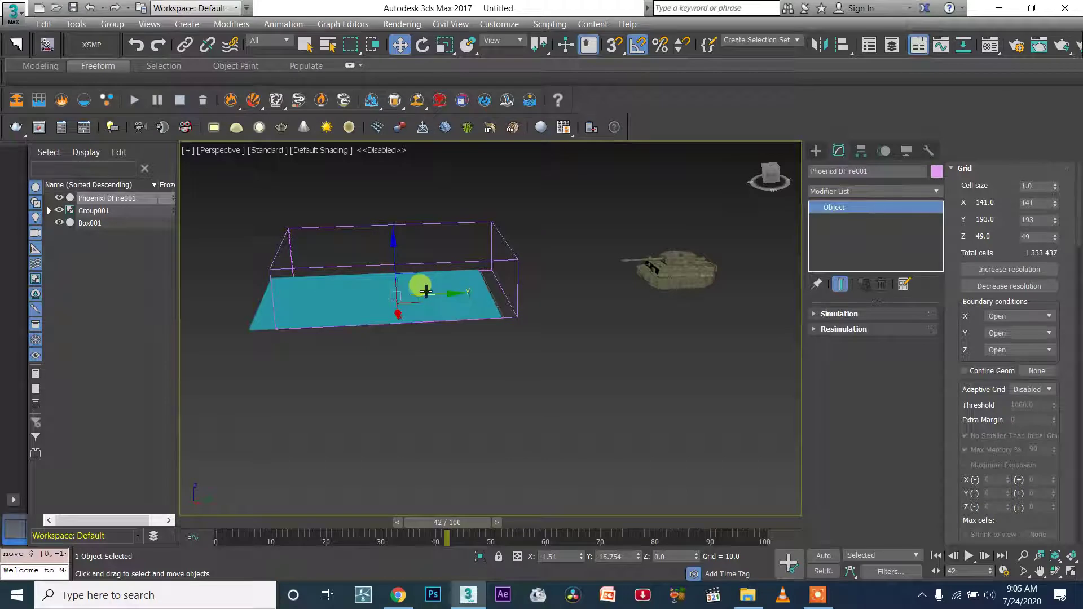
pyautogui.moveTo(436, 296)
pyautogui.mouseDown()
pyautogui.moveTo(419, 293)
pyautogui.moveTo(412, 314)
pyautogui.moveTo(430, 305)
pyautogui.mouseUp()
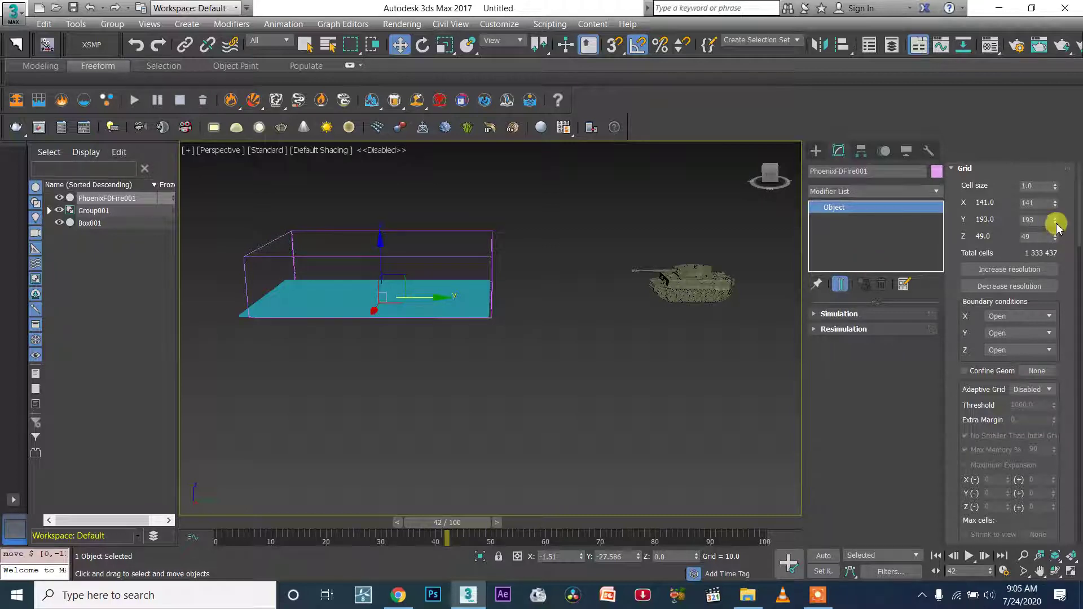
pyautogui.moveTo(1056, 213); pyautogui.dragTo(1056, 210)
pyautogui.keyDown('alt'); pyautogui.moveTo(486, 316); pyautogui.dragTo(508, 341, button='middle'); pyautogui.keyUp('alt')
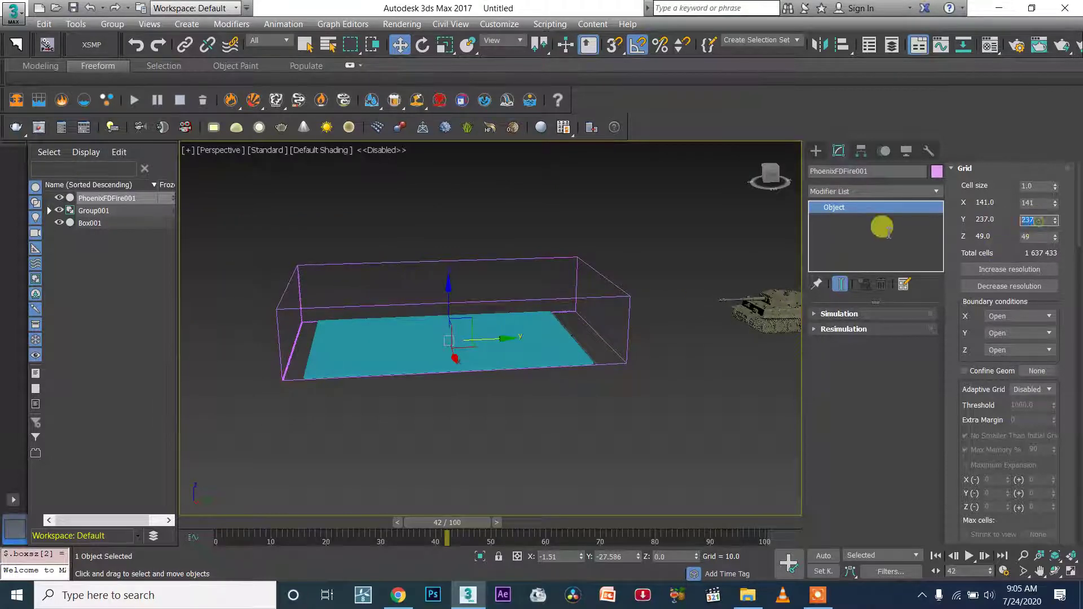
pyautogui.write('0')
pyautogui.press('Return')
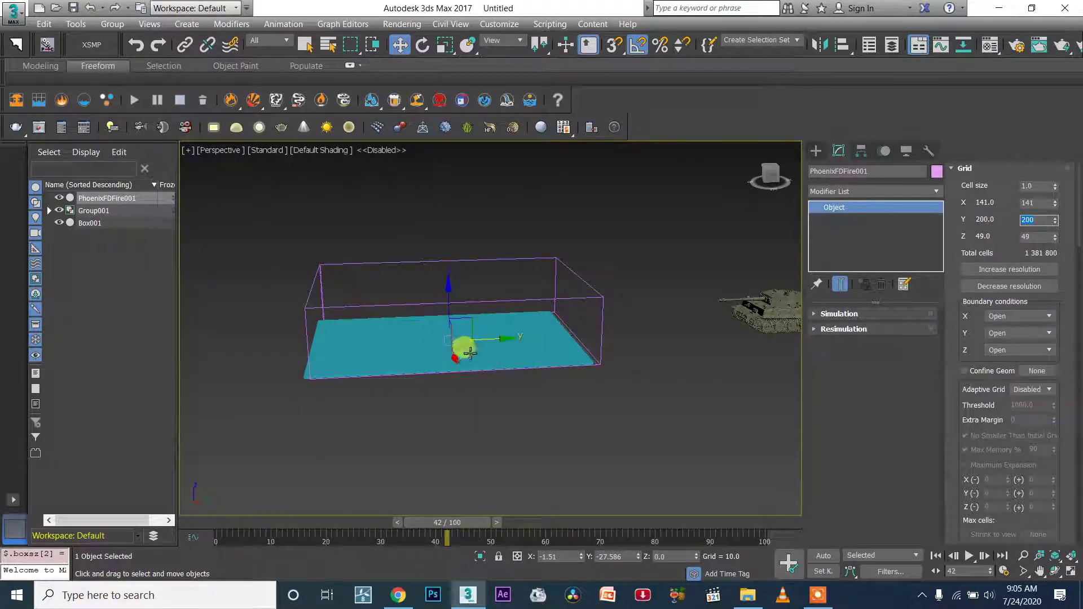
# Step: Scale the ground box along Y to about 129 percent and move it to about Y -23.6 within the simulator grid
pyautogui.click(502, 352)
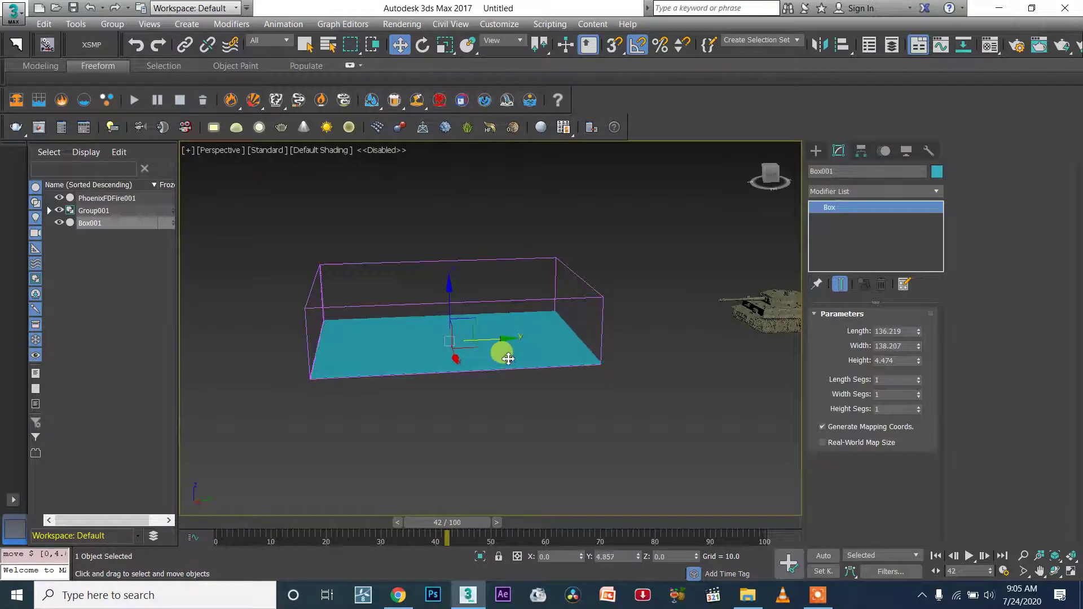
pyautogui.hotkey('ctrl', 'z')
pyautogui.keyDown('alt'); pyautogui.moveTo(521, 363); pyautogui.dragTo(448, 350, button='middle'); pyautogui.keyUp('alt')
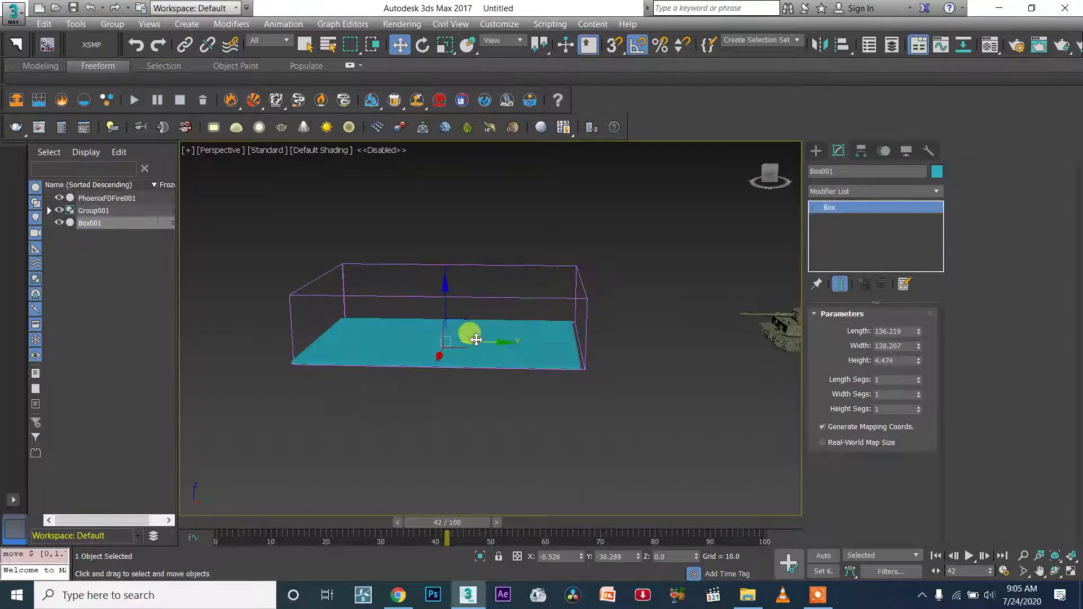
pyautogui.press('e')
pyautogui.press('r')
pyautogui.press('r')
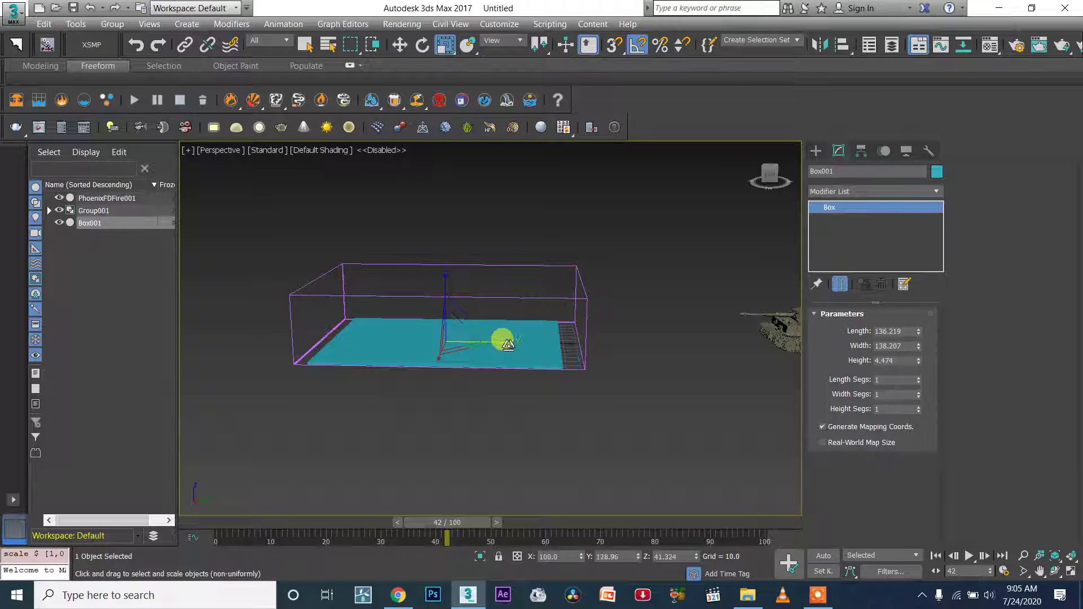
pyautogui.press('w')
pyautogui.moveTo(511, 343)
pyautogui.mouseDown()
pyautogui.moveTo(523, 348)
pyautogui.moveTo(401, 319)
pyautogui.moveTo(519, 339)
pyautogui.moveTo(508, 338)
pyautogui.mouseUp()
pyautogui.keyDown('alt'); pyautogui.moveTo(509, 339); pyautogui.dragTo(491, 367, button='middle'); pyautogui.keyUp('alt')
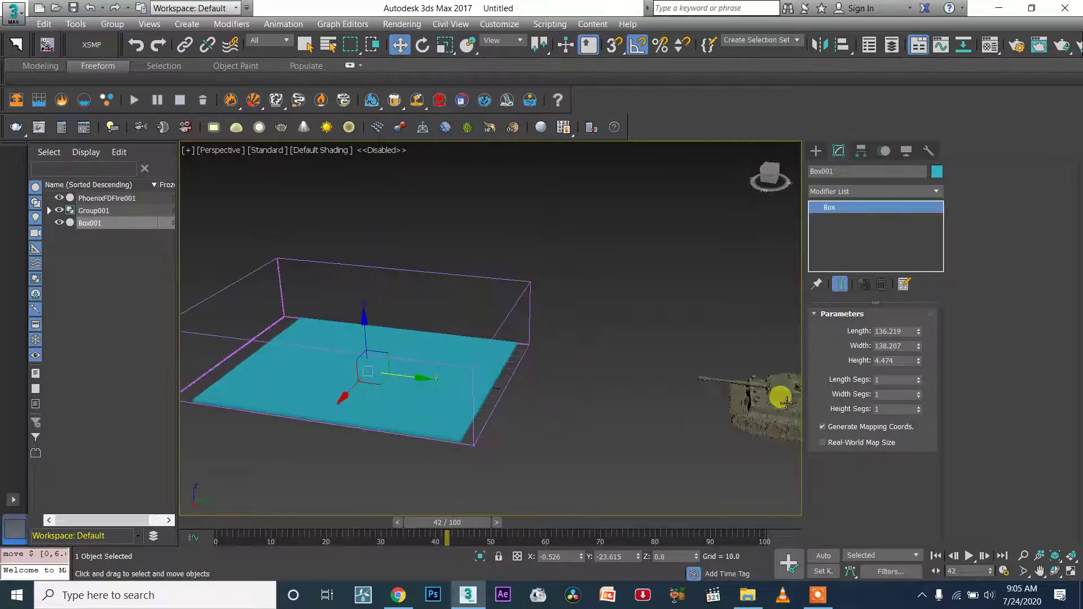
# Step: Select the tank group and move it along Y to about 58, at the near end of the ground box
pyautogui.click(781, 404)
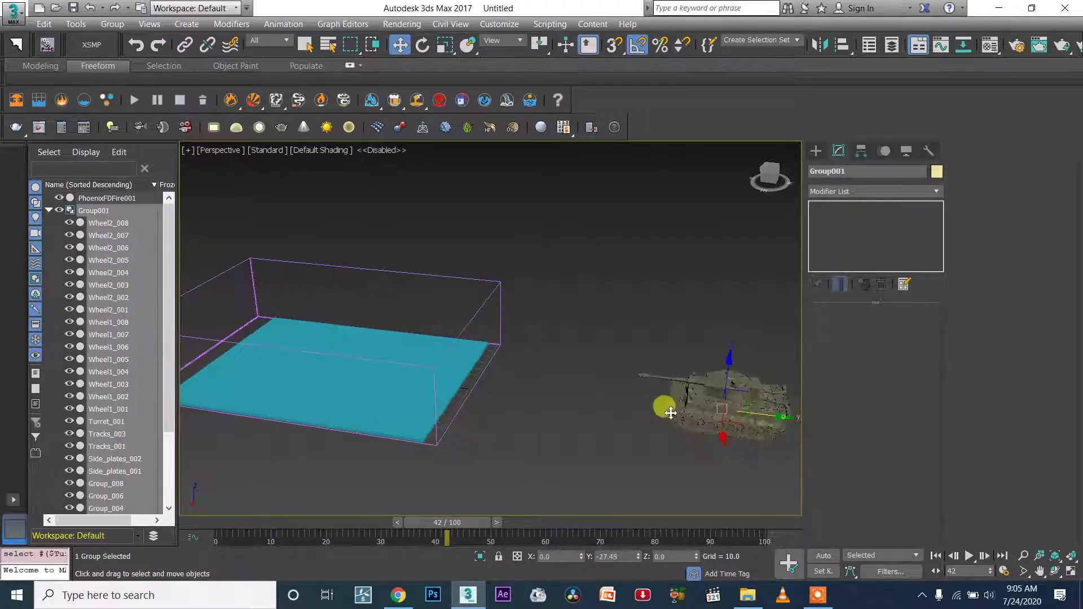
pyautogui.press('r')
pyautogui.press('t')
pyautogui.scroll(-3, 650, 417)
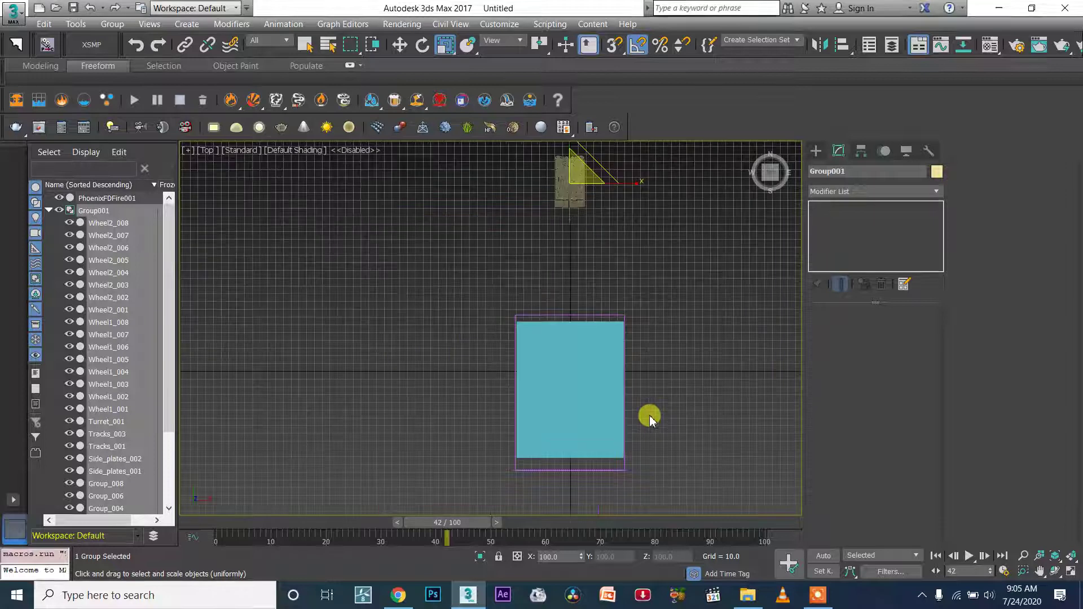
pyautogui.press('p')
pyautogui.press('z')
pyautogui.scroll(-4, 632, 414)
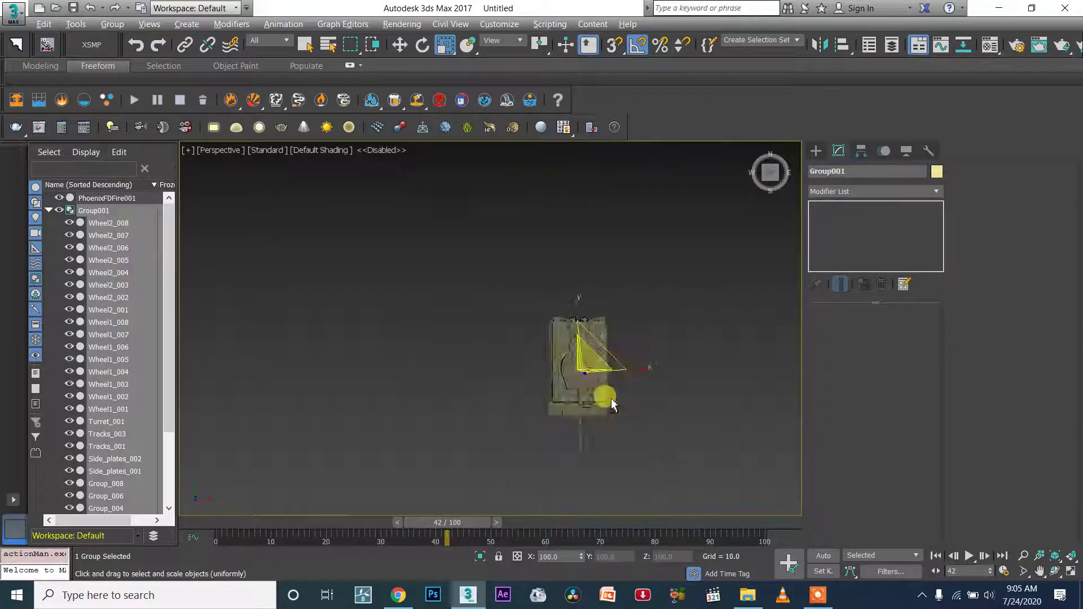
pyautogui.keyDown('alt'); pyautogui.moveTo(622, 411); pyautogui.dragTo(533, 347, button='middle'); pyautogui.keyUp('alt')
pyautogui.keyDown('alt'); pyautogui.moveTo(573, 408); pyautogui.dragTo(661, 392, button='middle'); pyautogui.keyUp('alt')
pyautogui.press('w')
pyautogui.moveTo(727, 389); pyautogui.dragTo(526, 391)
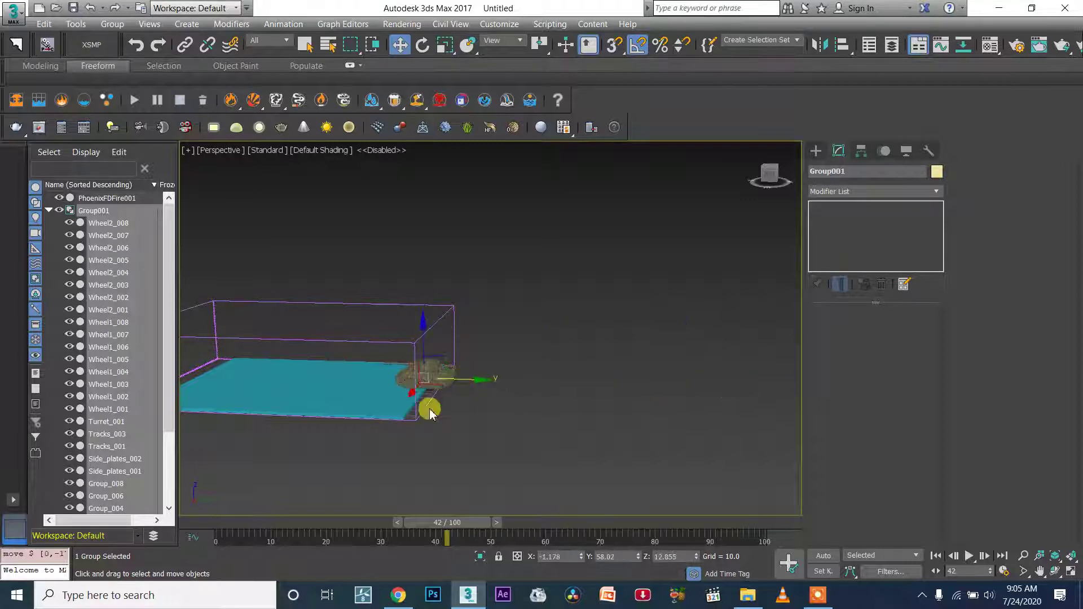
# Step: Adjust the tank to about Y 56.5 and lower it to about Z 12.9 so its tracks meet the ground box
pyautogui.scroll(5, 468, 391)
pyautogui.keyDown('alt'); pyautogui.moveTo(475, 376); pyautogui.dragTo(522, 390, button='middle'); pyautogui.keyUp('alt')
pyautogui.press('e')
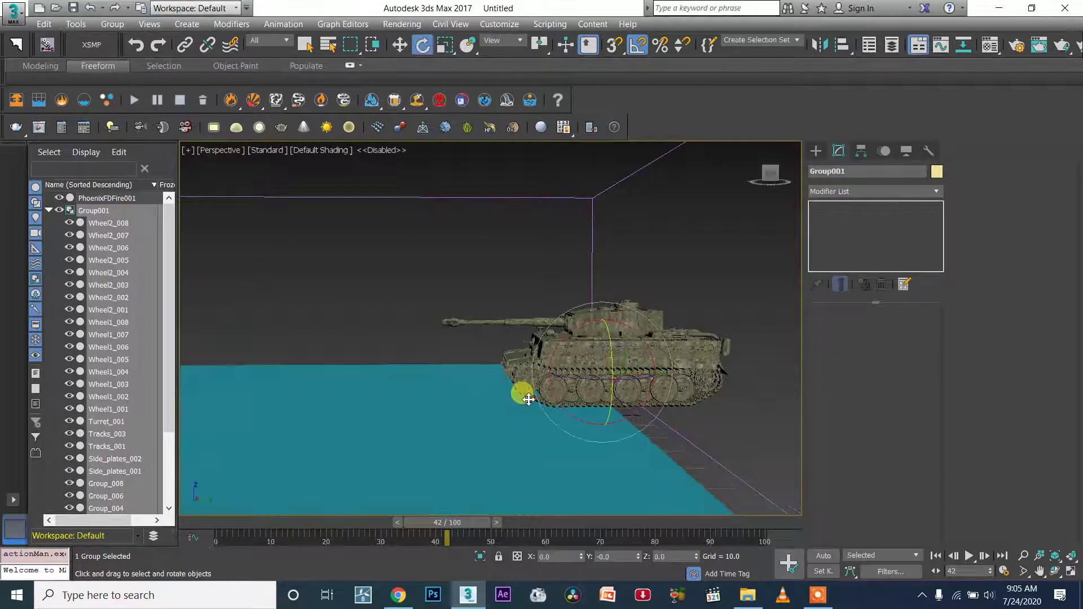
pyautogui.scroll(-3, 528, 399)
pyautogui.press('w')
pyautogui.keyDown('alt'); pyautogui.moveTo(594, 381); pyautogui.dragTo(614, 320, button='middle'); pyautogui.keyUp('alt')
pyautogui.press('f')
pyautogui.press('z')
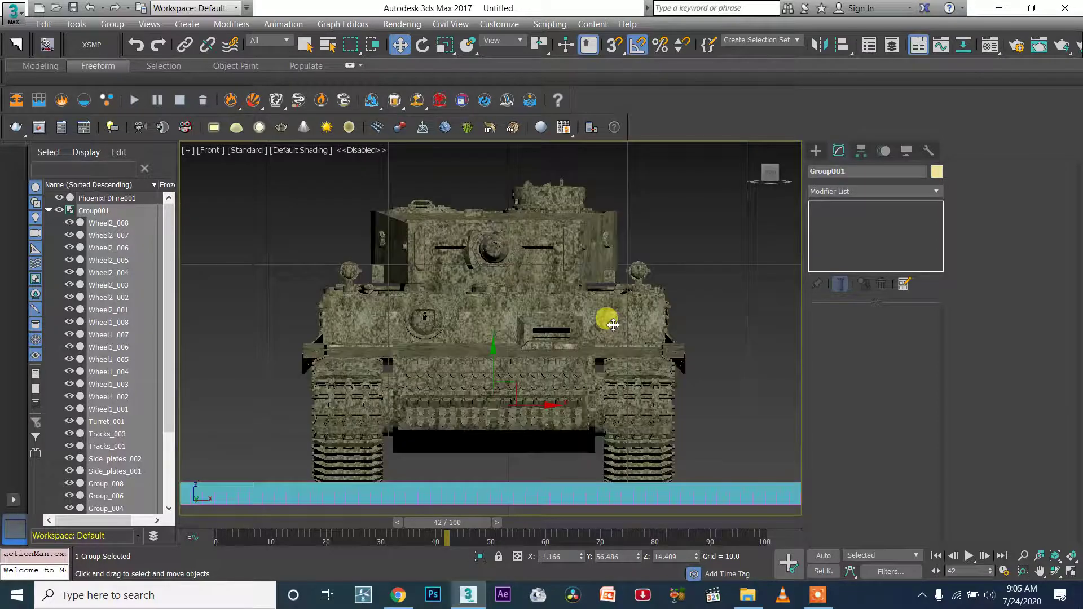
pyautogui.moveTo(515, 308); pyautogui.dragTo(487, 345)
pyautogui.scroll(-4, 487, 344)
# Step: Flatten the ground box by scaling it along Z to about 28 percent
pyautogui.keyDown('alt'); pyautogui.moveTo(430, 358); pyautogui.dragTo(527, 456, button='middle'); pyautogui.keyUp('alt')
pyautogui.click(572, 415)
pyautogui.keyDown('alt'); pyautogui.moveTo(603, 421); pyautogui.dragTo(444, 421, button='middle'); pyautogui.keyUp('alt')
pyautogui.press('p')
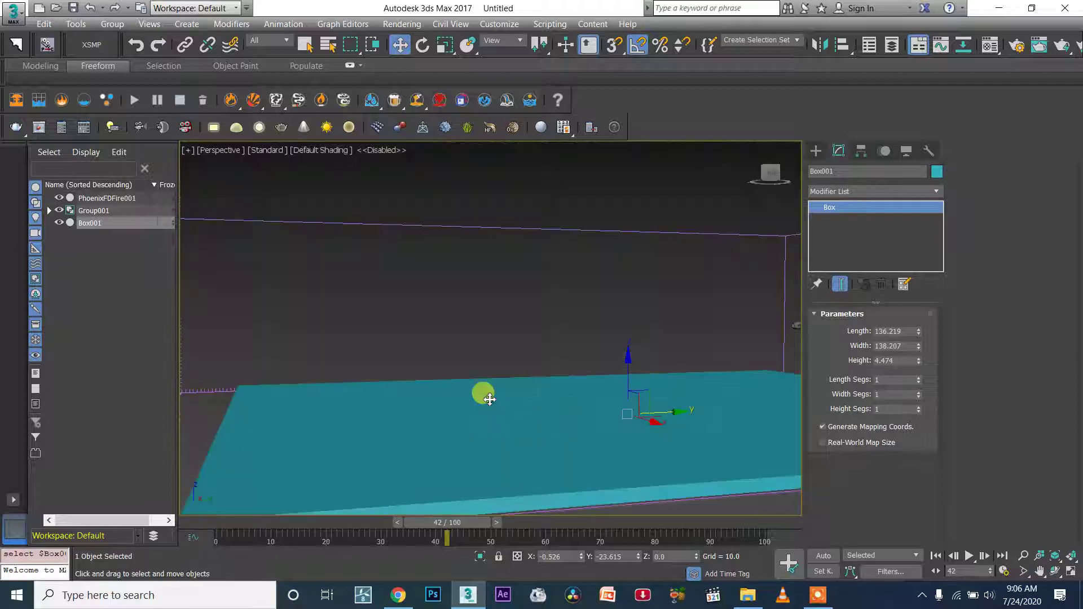
pyautogui.scroll(-4, 467, 391)
pyautogui.scroll(6, 467, 329)
pyautogui.press('e')
pyautogui.press('r')
pyautogui.moveTo(532, 247); pyautogui.dragTo(541, 271)
pyautogui.keyDown('alt'); pyautogui.moveTo(547, 270); pyautogui.dragTo(529, 334, button='middle'); pyautogui.keyUp('alt')
pyautogui.keyDown('alt'); pyautogui.moveTo(322, 252); pyautogui.dragTo(657, 350, button='middle'); pyautogui.keyUp('alt')
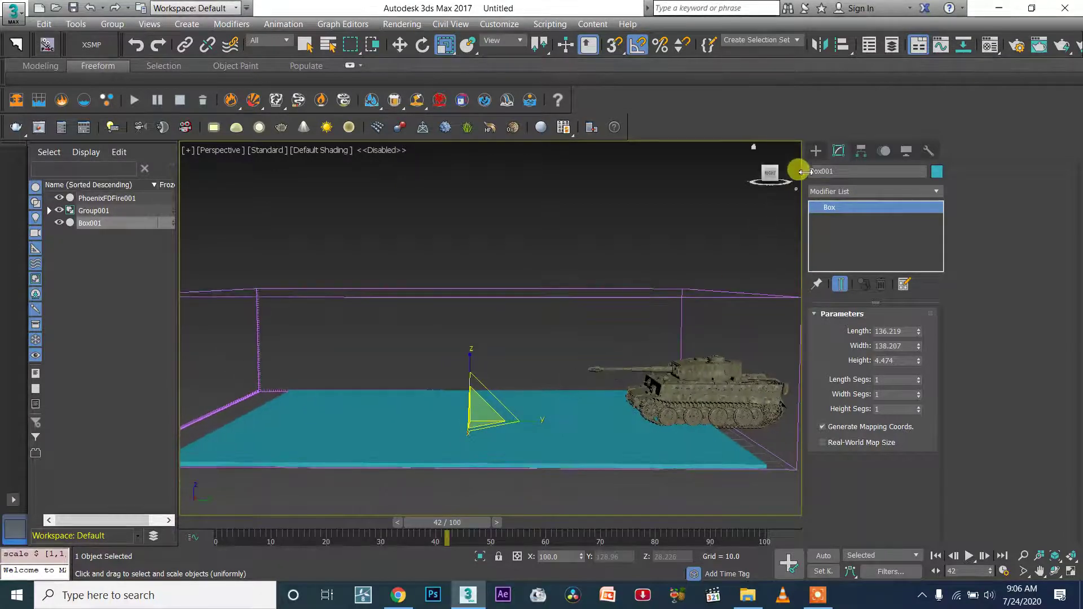
# Step: Move the tank group along Y to about 172.7, outside the simulator grid
pyautogui.click(817, 153)
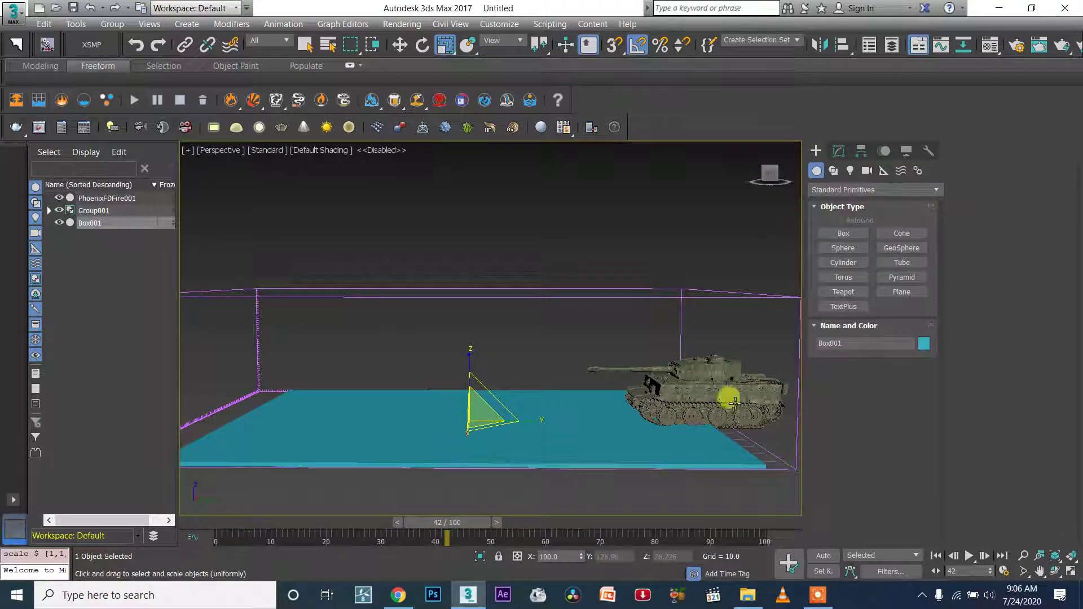
pyautogui.click(693, 370)
pyautogui.moveTo(696, 367); pyautogui.dragTo(561, 368, button='middle')
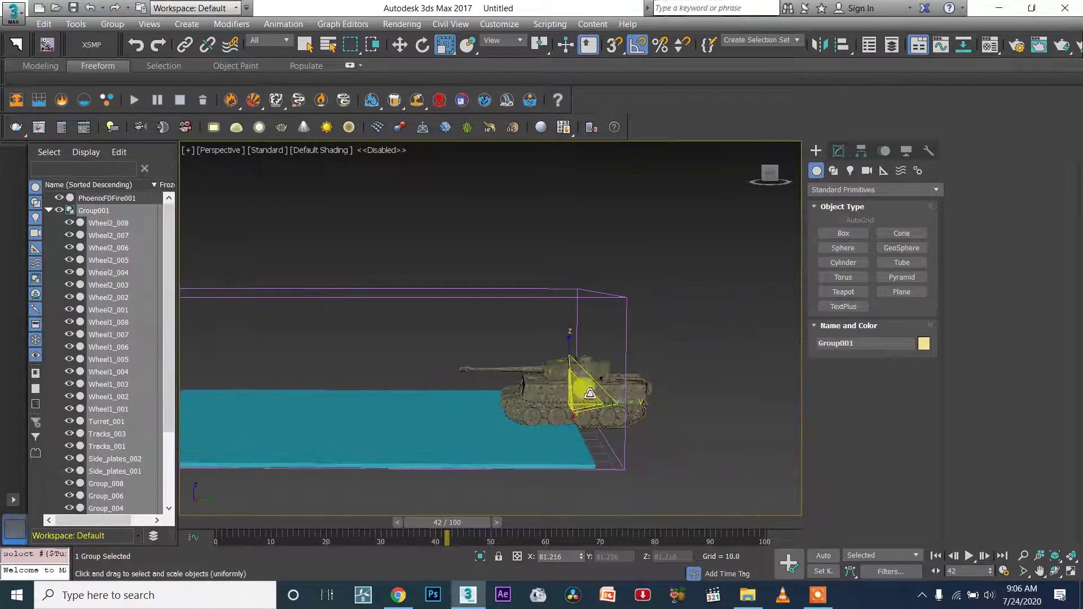
pyautogui.press('w')
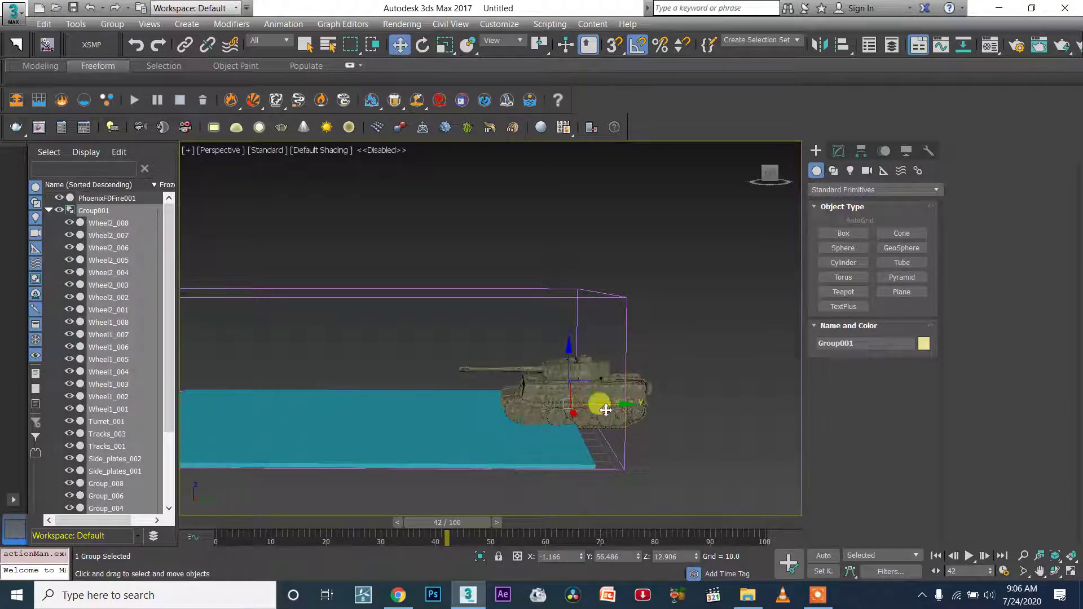
pyautogui.moveTo(606, 408); pyautogui.dragTo(854, 233)
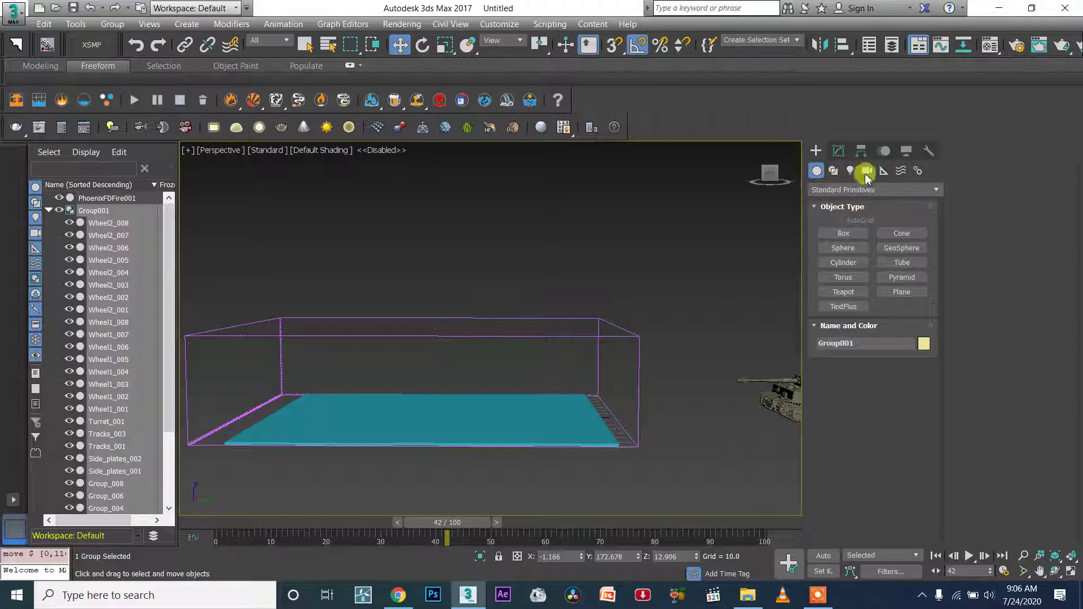
# Step: Create a Phoenix FD fire/smoke source helper (PHXSource) between the simulator grid and the tank
pyautogui.click(884, 171)
pyautogui.click(831, 192)
pyautogui.click(823, 302)
pyautogui.click(843, 234)
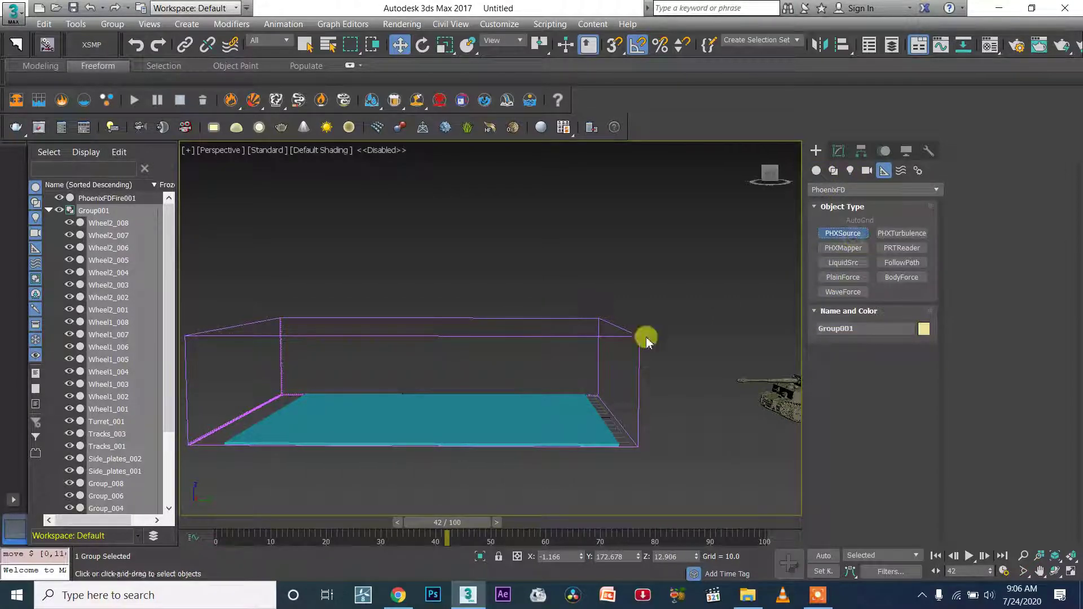
pyautogui.click(709, 445)
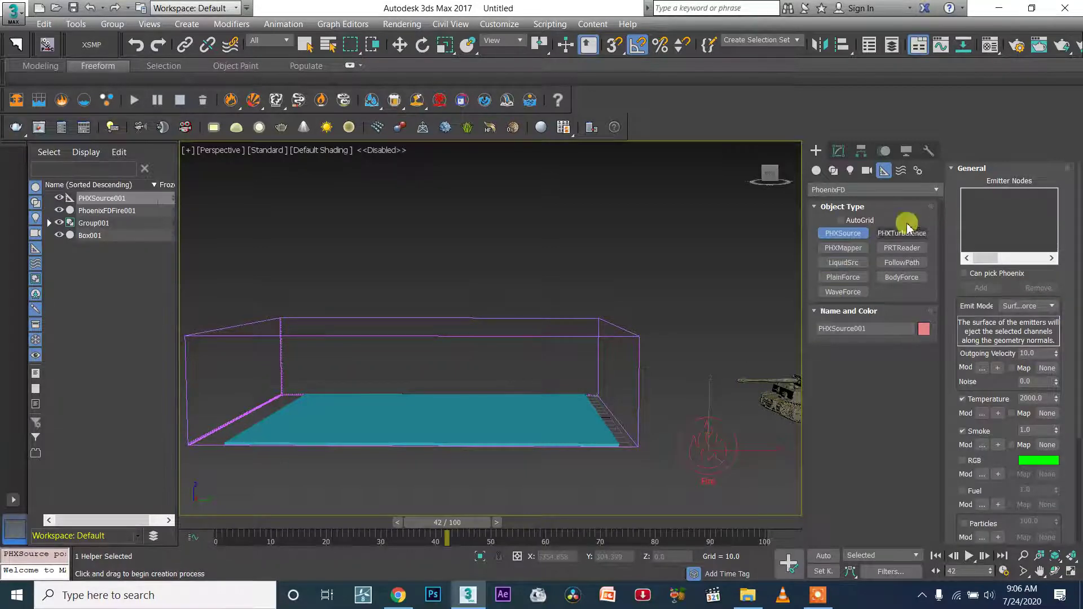
# Step: Add the ground box as the emitter node of the Phoenix source
pyautogui.click(839, 151)
pyautogui.click(859, 432)
pyautogui.click(541, 405)
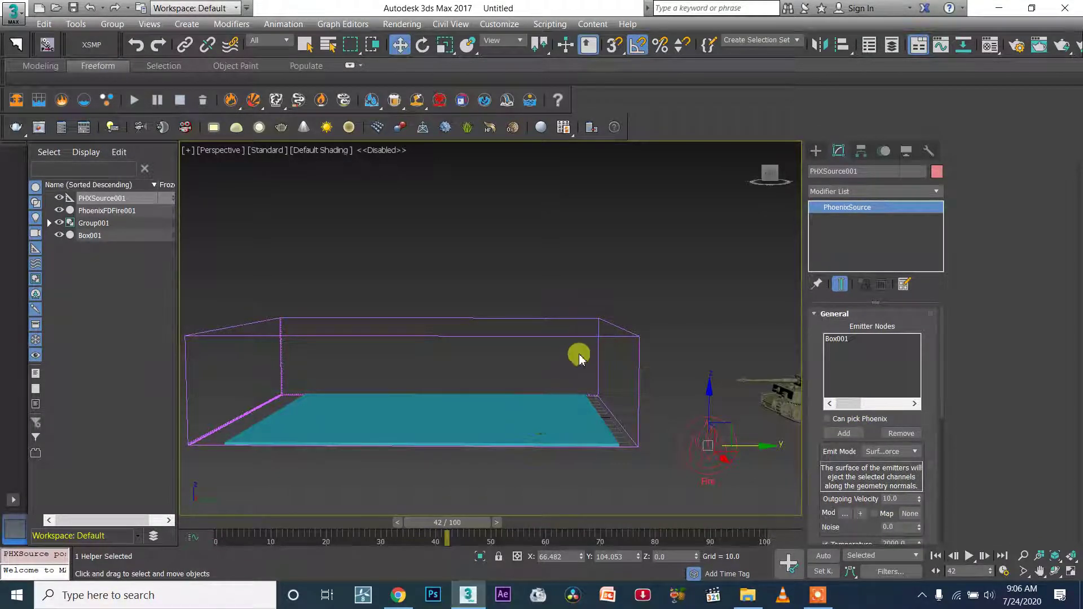
# Step: Set the ground box's object properties to Display as Box and make it non-renderable
pyautogui.click(512, 426)
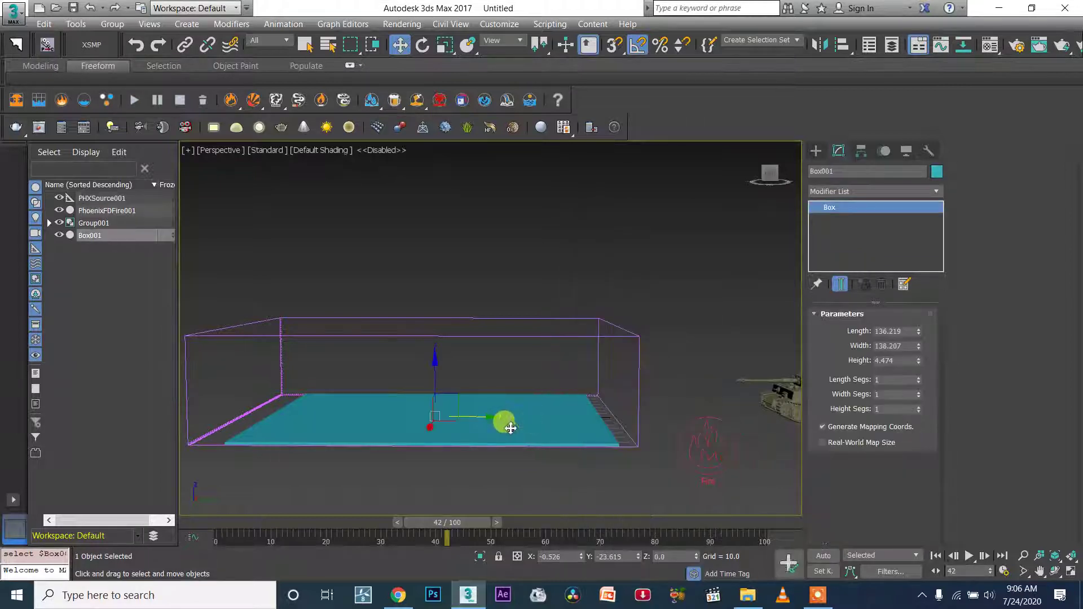
pyautogui.rightClick(511, 427)
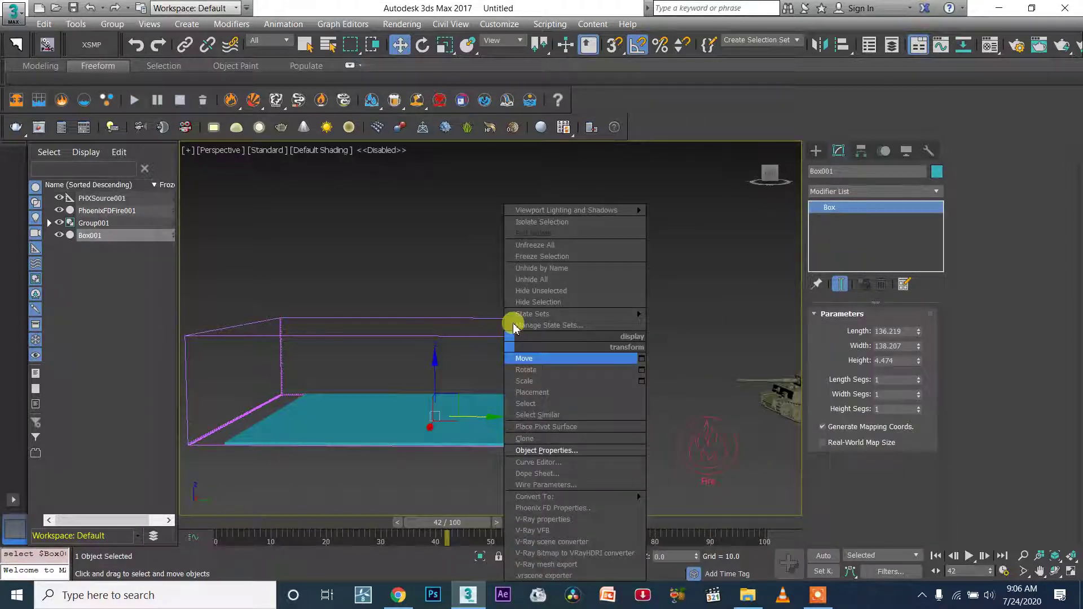
pyautogui.click(542, 451)
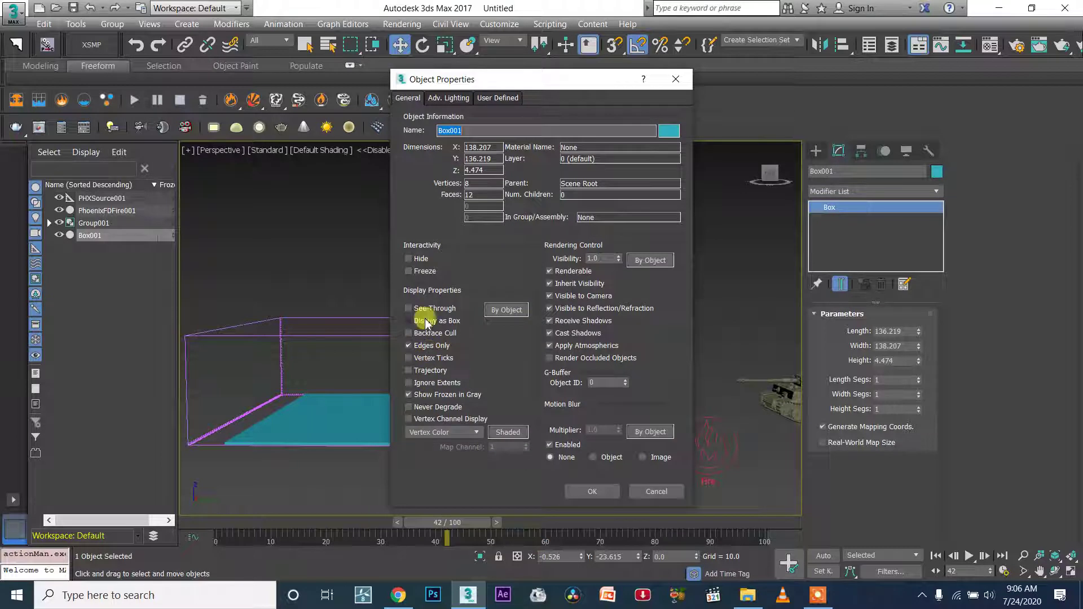
pyautogui.click(435, 321)
pyautogui.click(576, 270)
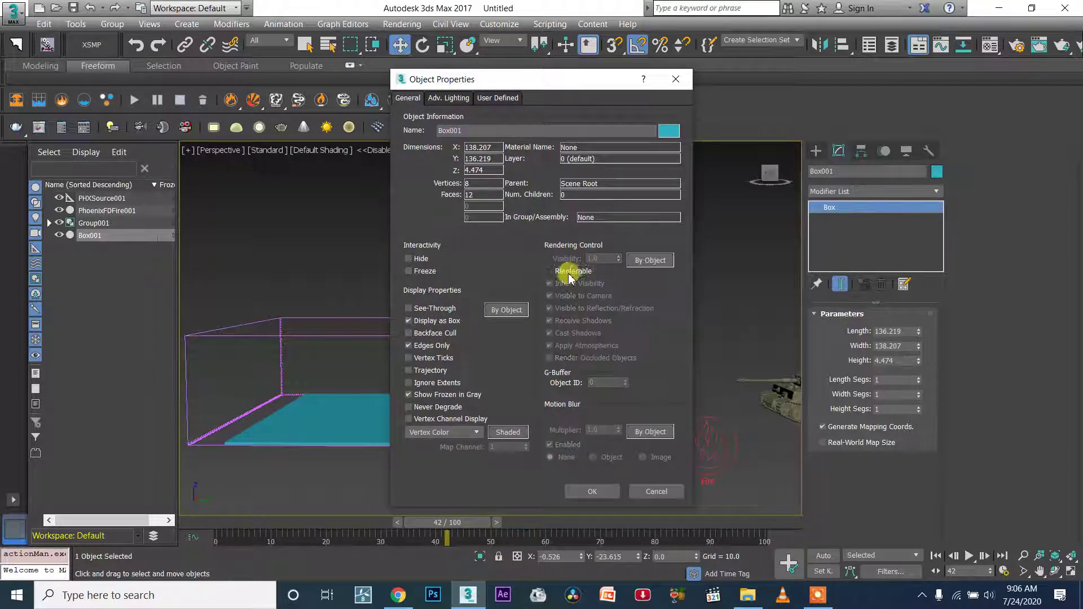
pyautogui.click(588, 489)
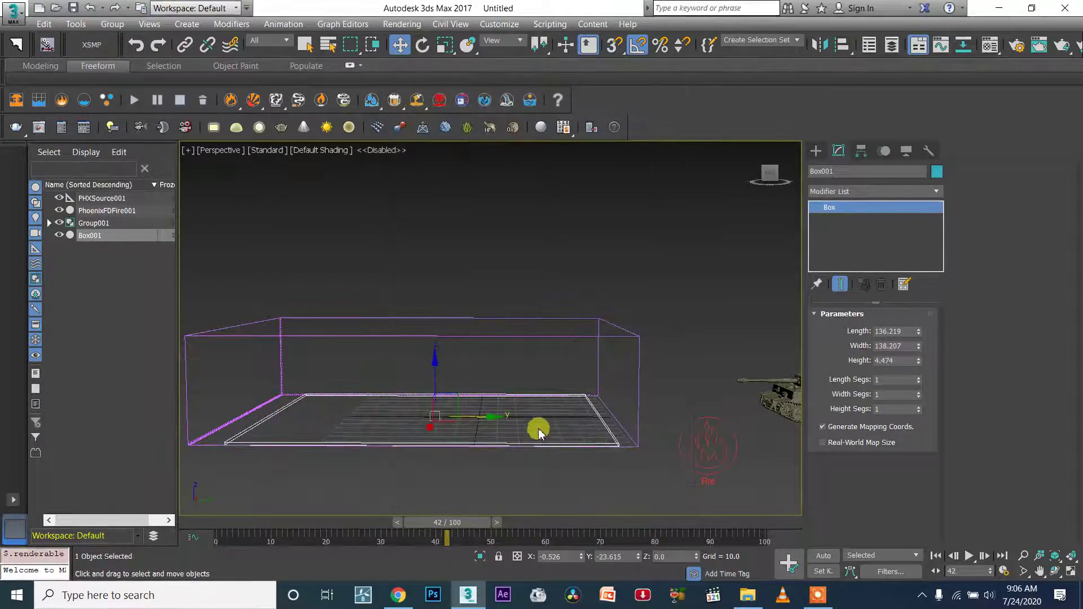
# Step: Turn off Solid Object in the ground box's Phoenix FD properties
pyautogui.rightClick(540, 348)
pyautogui.click(567, 508)
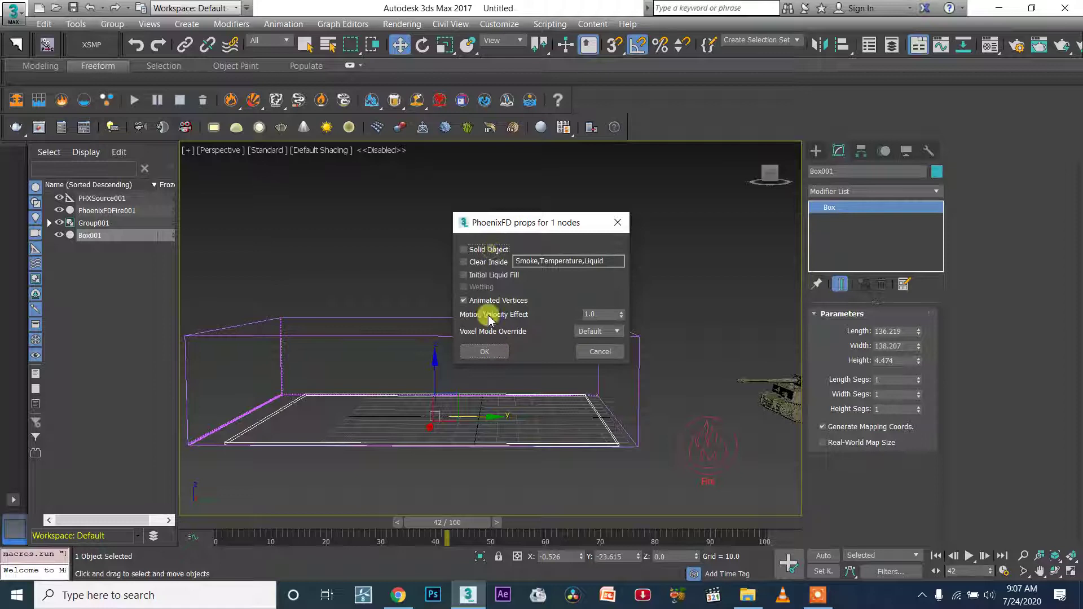
pyautogui.click(484, 352)
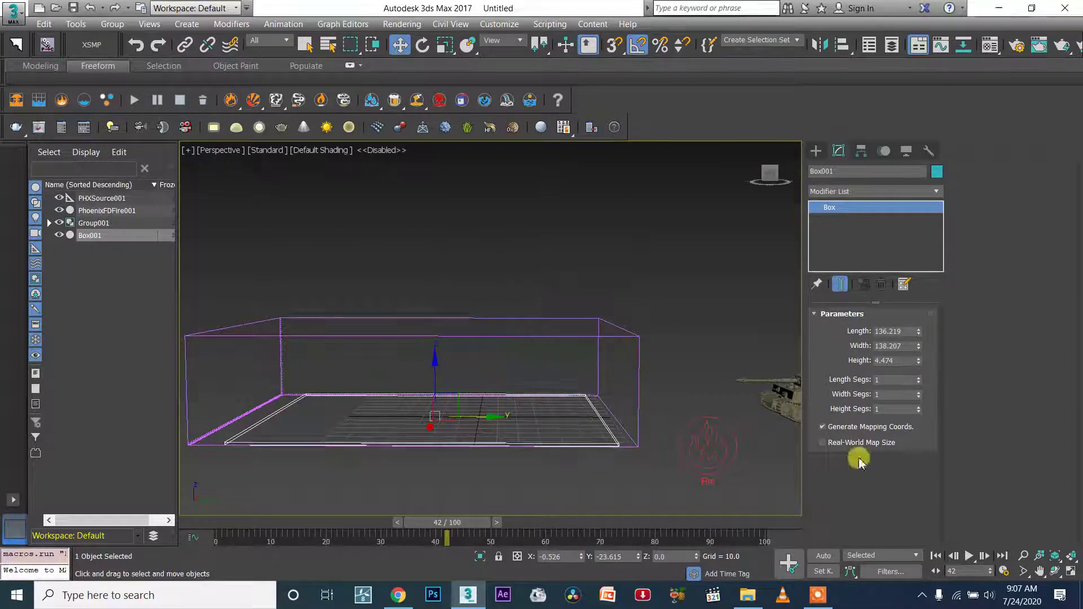
# Step: Disable the Temperature channel on the Phoenix source
pyautogui.scroll(-2, 607, 411)
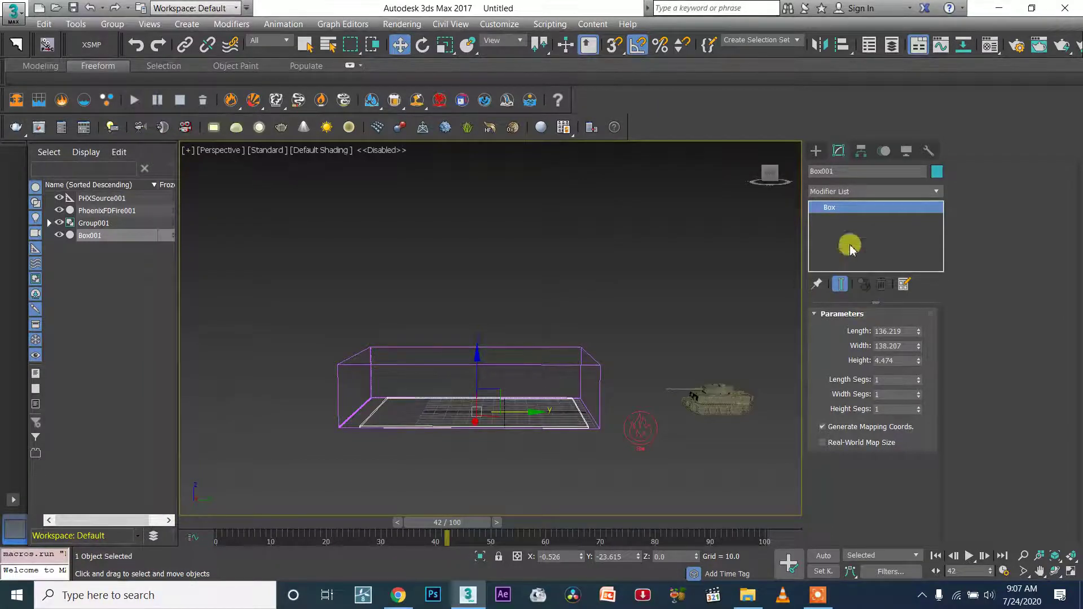
pyautogui.click(643, 428)
pyautogui.moveTo(906, 479); pyautogui.dragTo(878, 415)
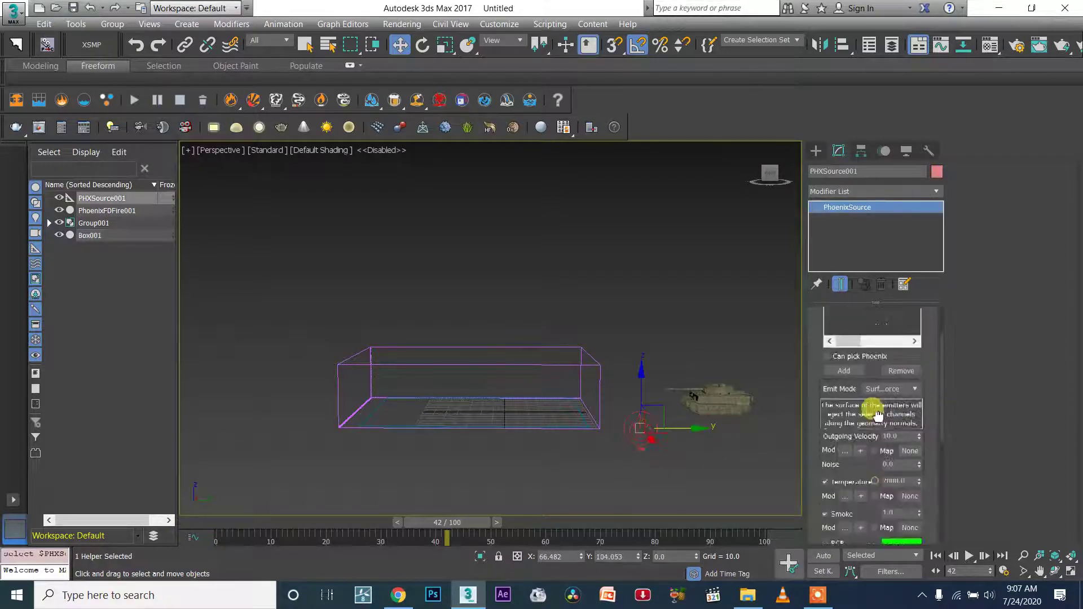
pyautogui.click(839, 484)
pyautogui.scroll(-2, 878, 476)
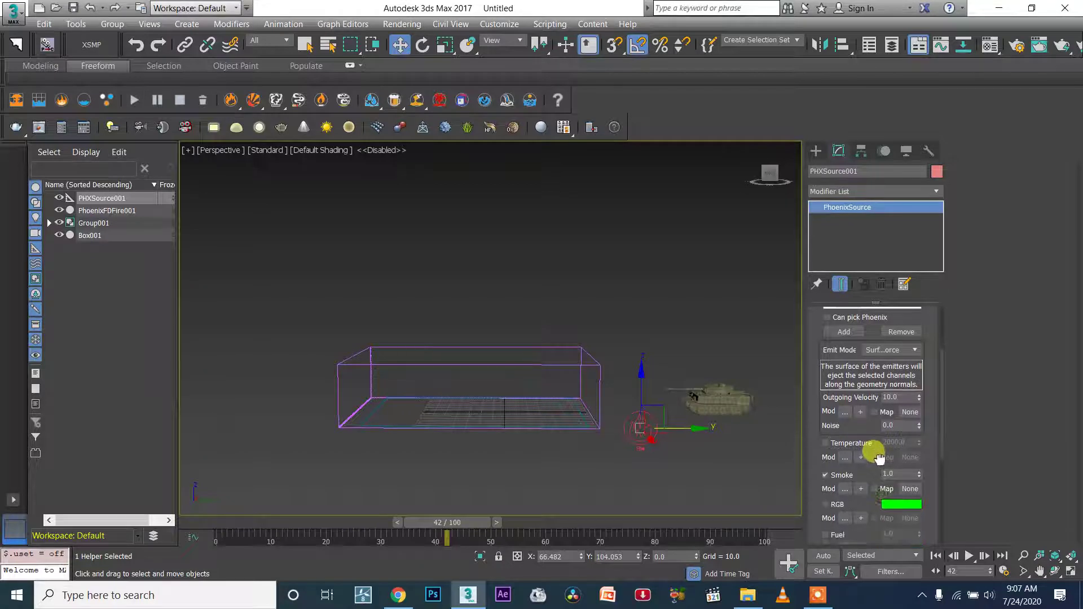
# Step: Enable the source's RGB channel and set its colour to orange with red 255, green 150, blue 66
pyautogui.scroll(-3, 873, 473)
pyautogui.click(826, 450)
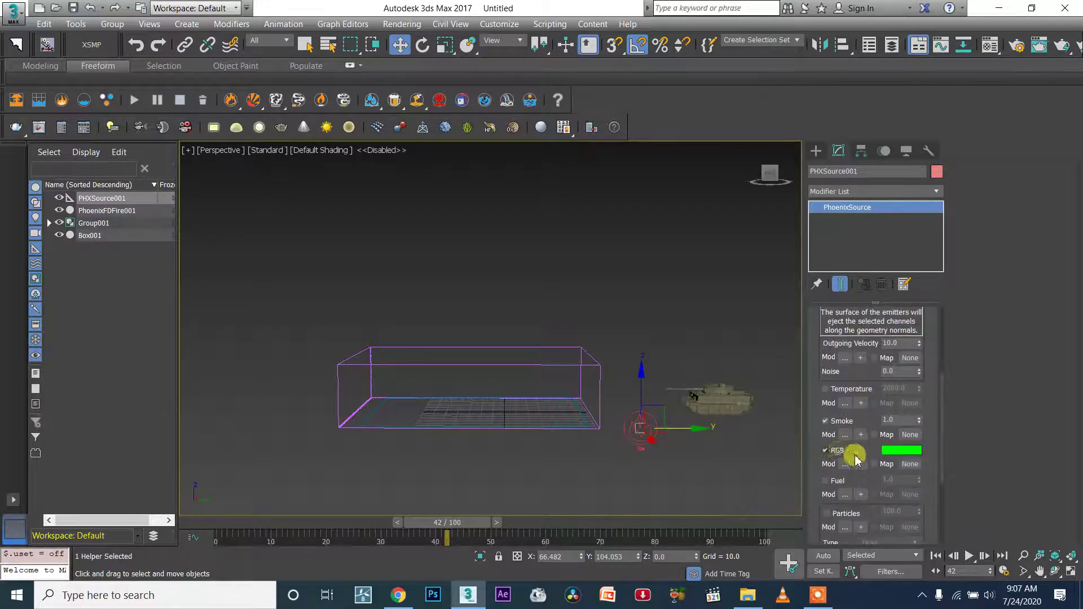
pyautogui.click(892, 452)
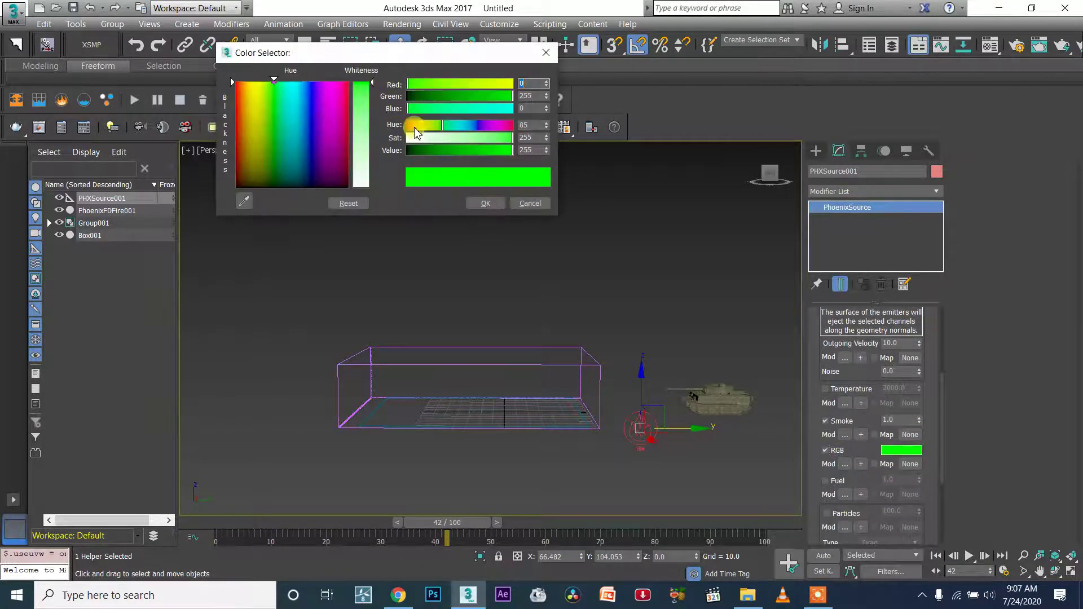
pyautogui.click(415, 125)
pyautogui.click(487, 136)
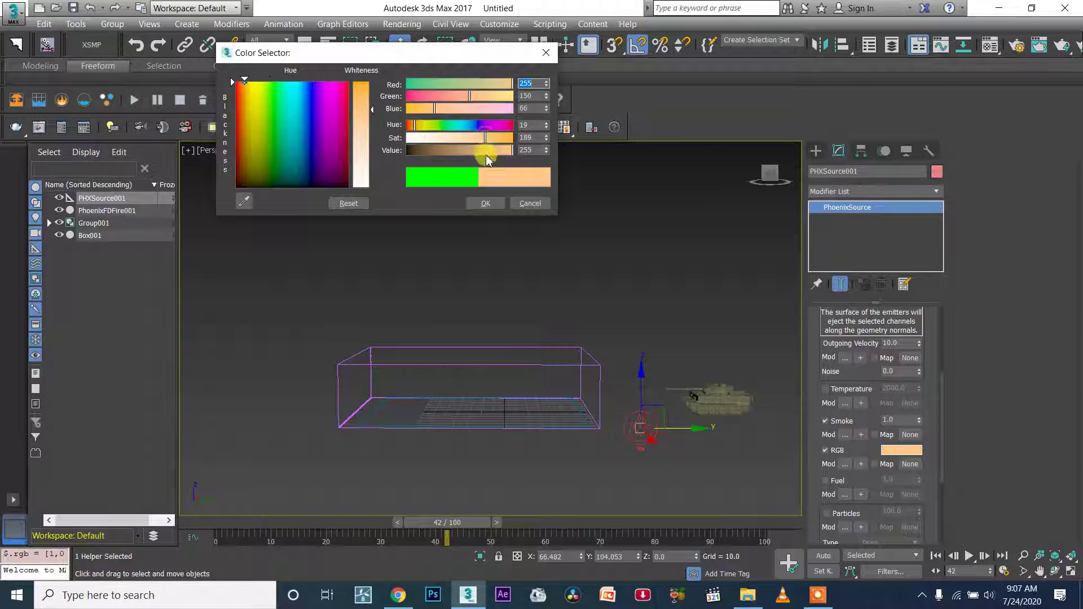
pyautogui.click(485, 203)
# Step: Review the Phoenix source's emission channels, particle options and emitter settings
pyautogui.scroll(-2, 874, 480)
pyautogui.scroll(-2, 873, 491)
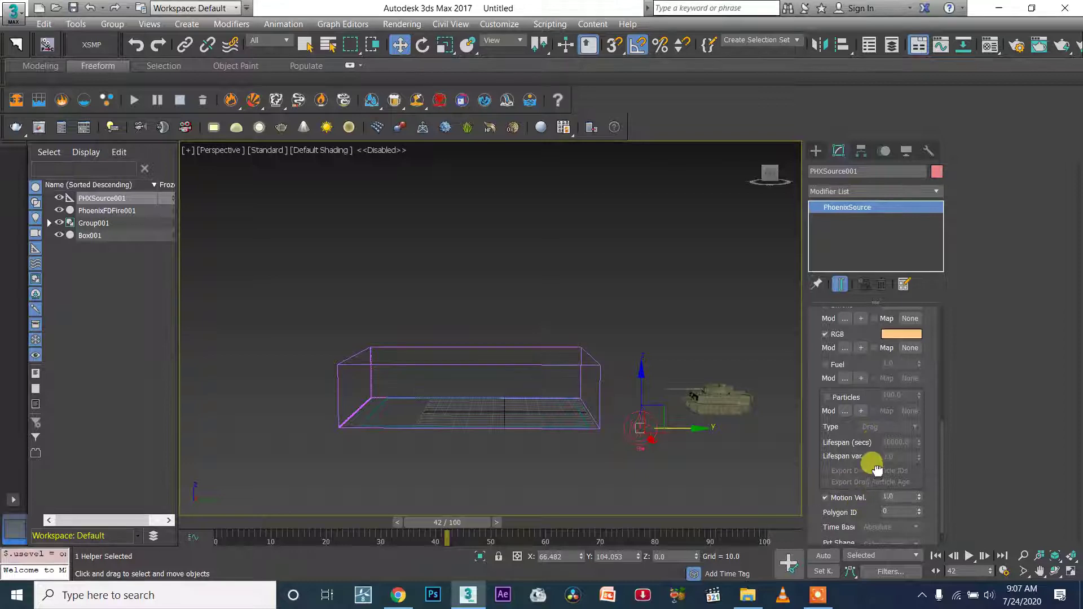
pyautogui.scroll(5, 875, 460)
pyautogui.scroll(-1, 869, 511)
pyautogui.scroll(2, 869, 510)
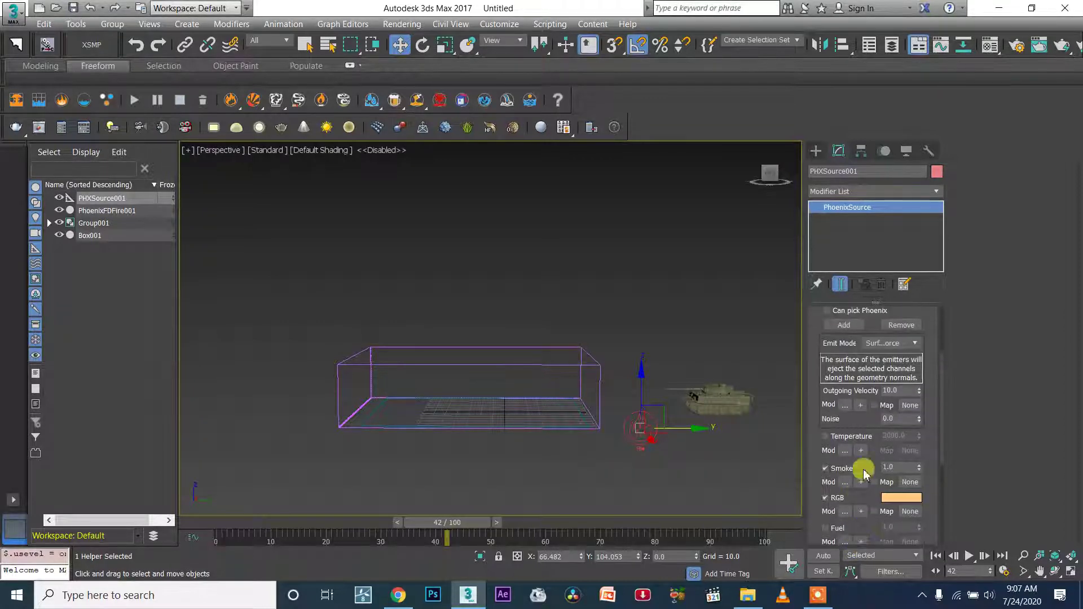
pyautogui.scroll(4, 864, 436)
pyautogui.scroll(-3, 863, 486)
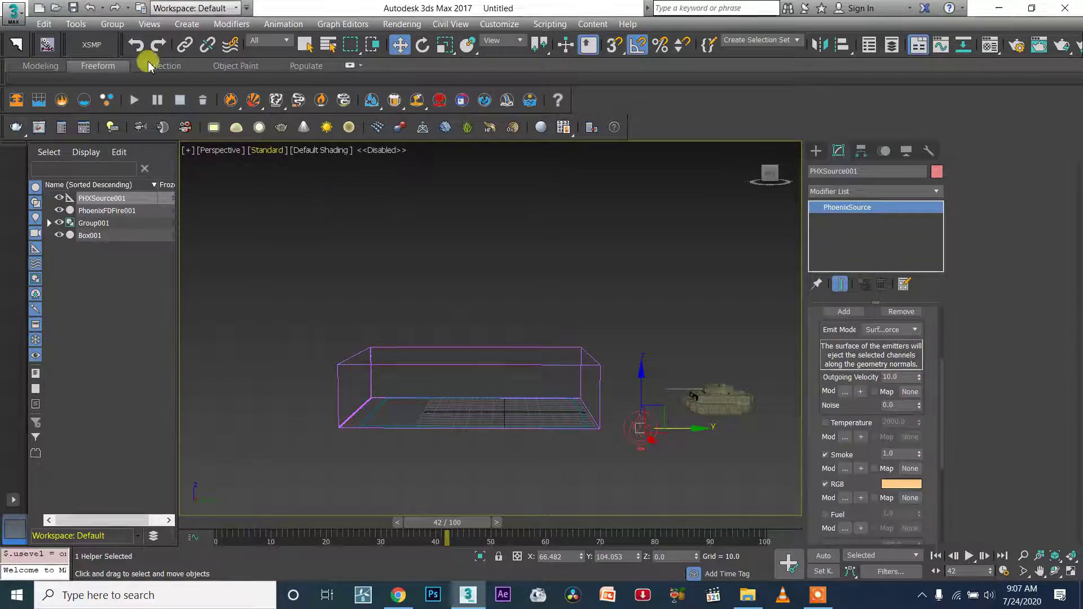
# Step: Start the Phoenix FD simulation and pause it after the first frames
pyautogui.click(135, 100)
pyautogui.scroll(5, 447, 435)
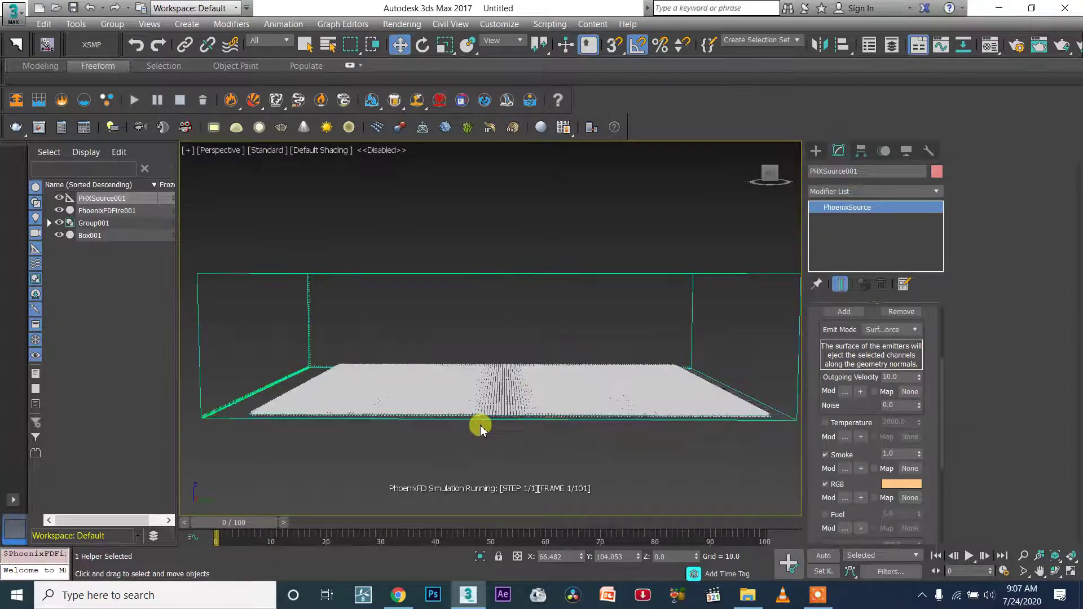
pyautogui.click(156, 102)
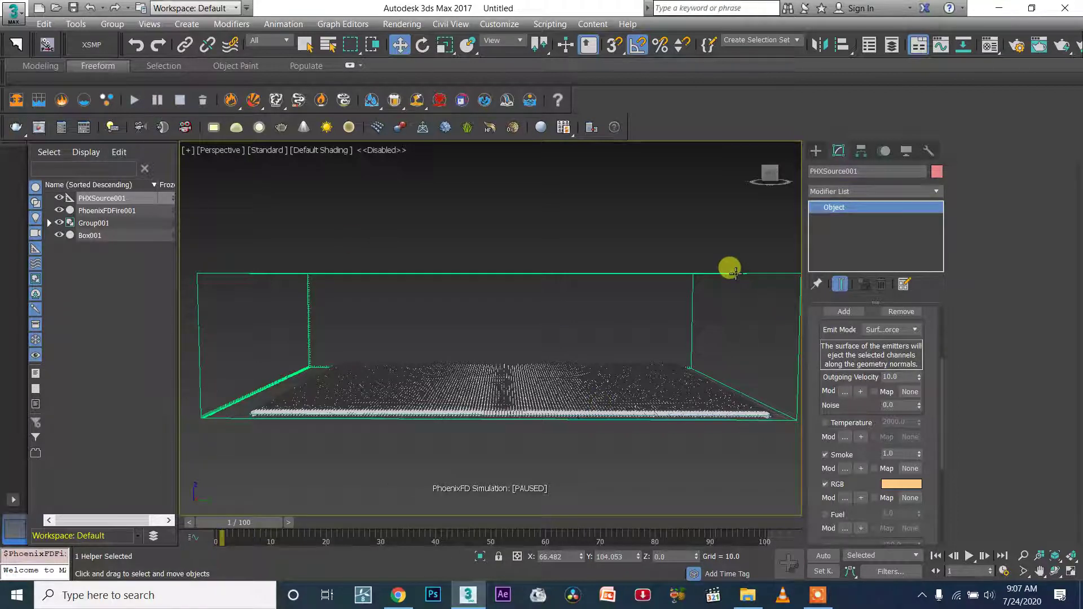
# Step: Select the Phoenix fire simulator and set its dynamics steps per frame to 3
pyautogui.click(735, 273)
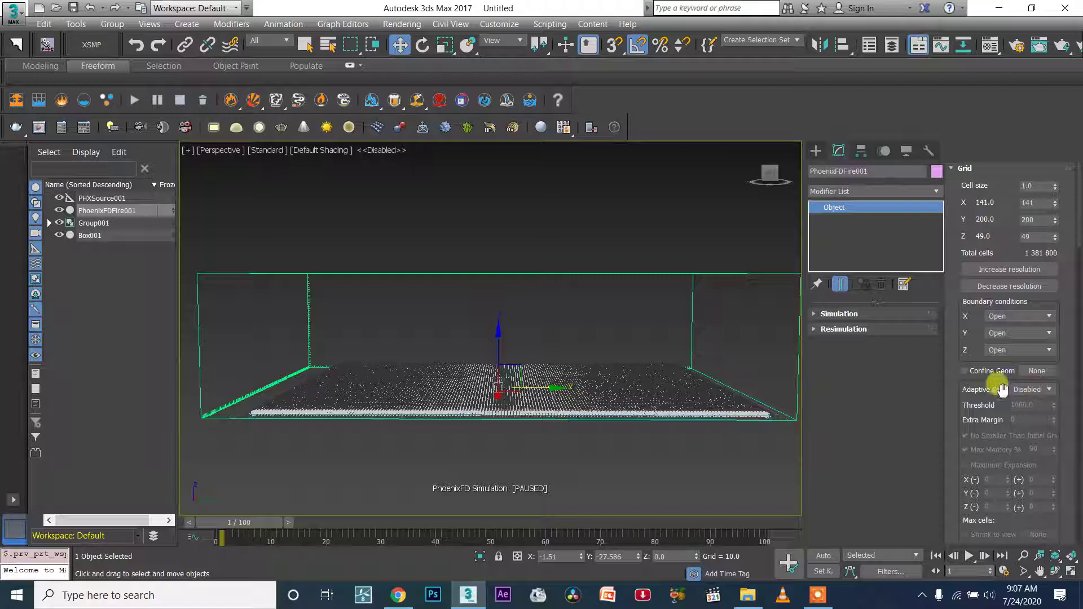
pyautogui.scroll(-3, 1006, 425)
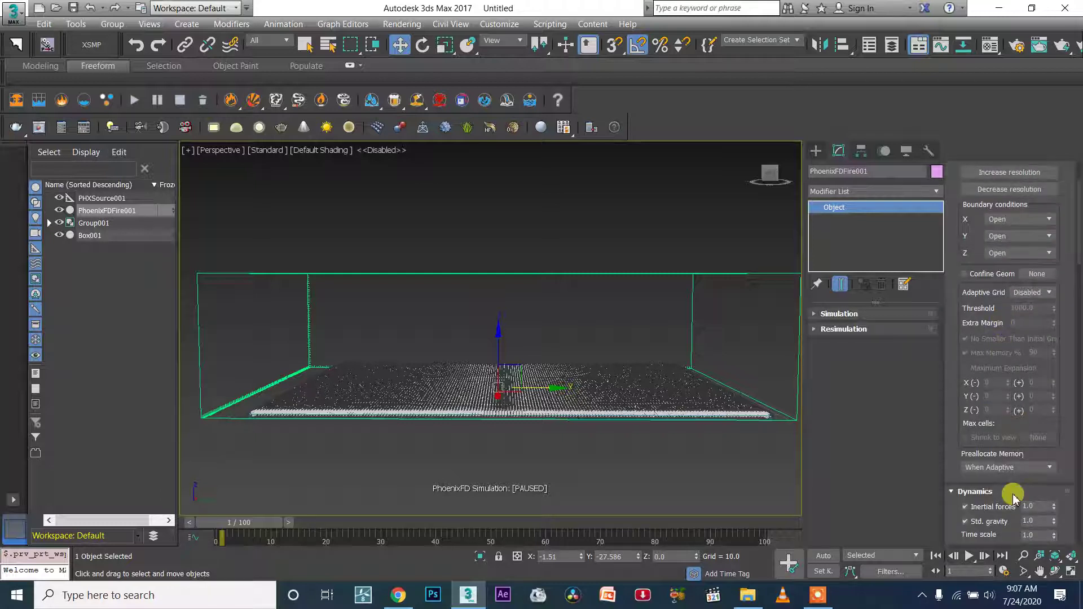
pyautogui.scroll(3, 972, 227)
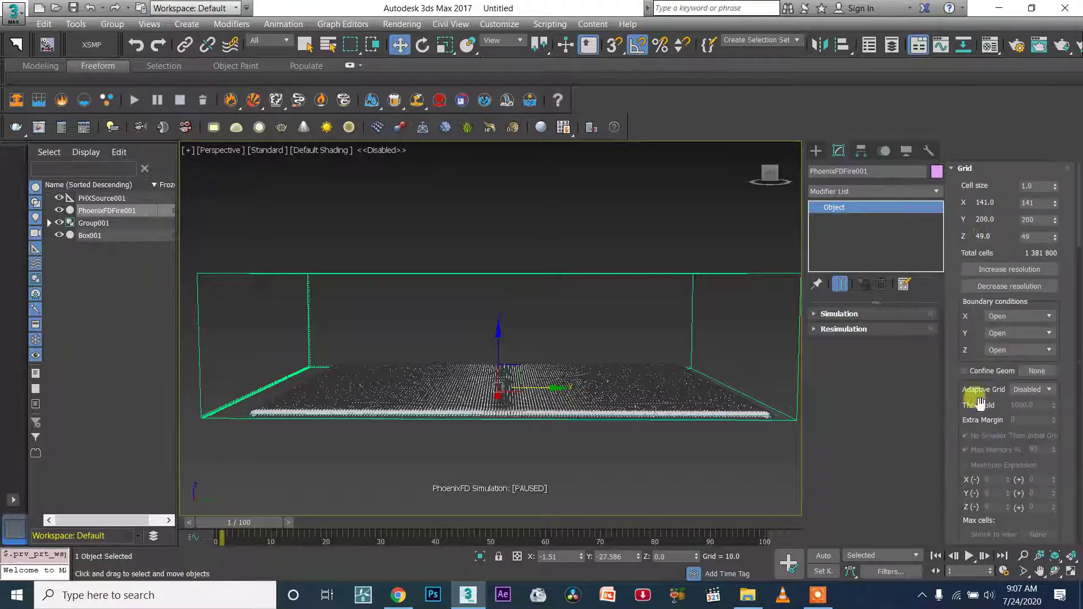
pyautogui.click(963, 168)
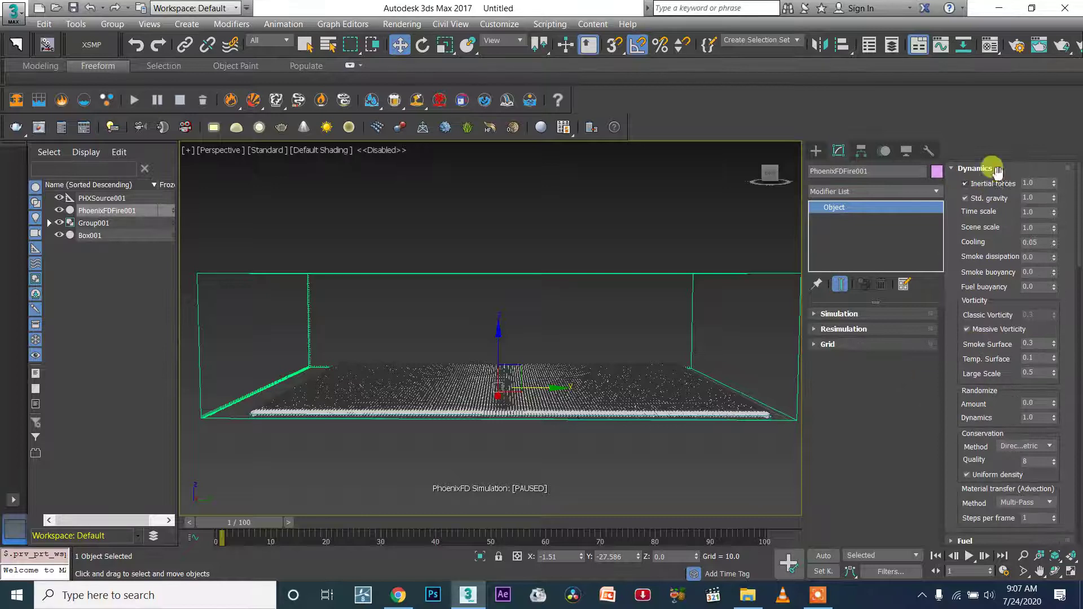
pyautogui.click(1053, 515)
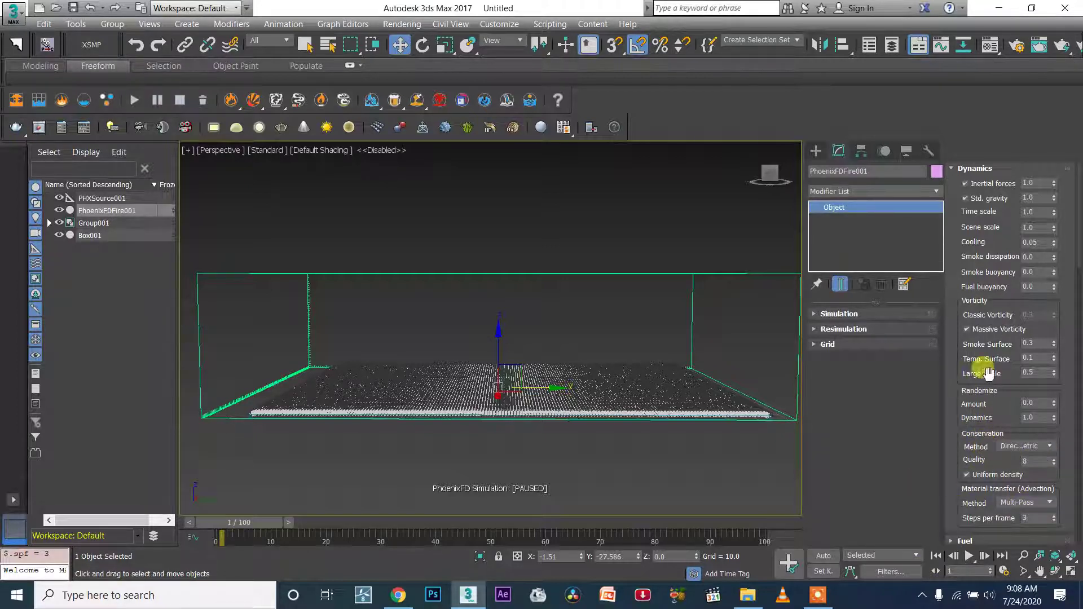
# Step: Set the simulator's randomize amount to 0.03 and its conservation quality to 16, keeping the Direct Symmetric method
pyautogui.scroll(-5, 982, 237)
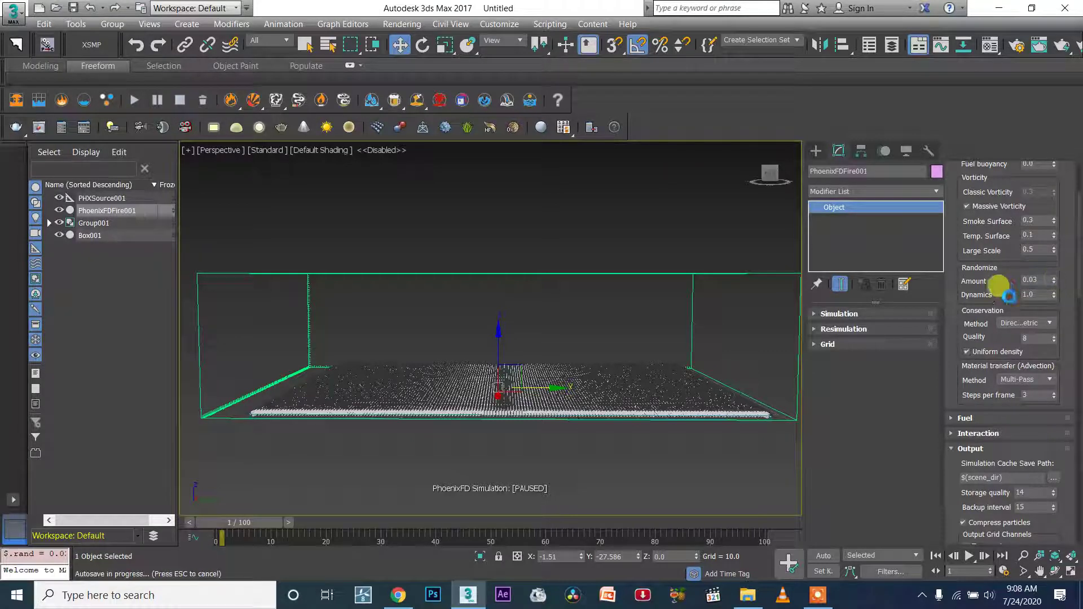
pyautogui.scroll(-1, 1018, 345)
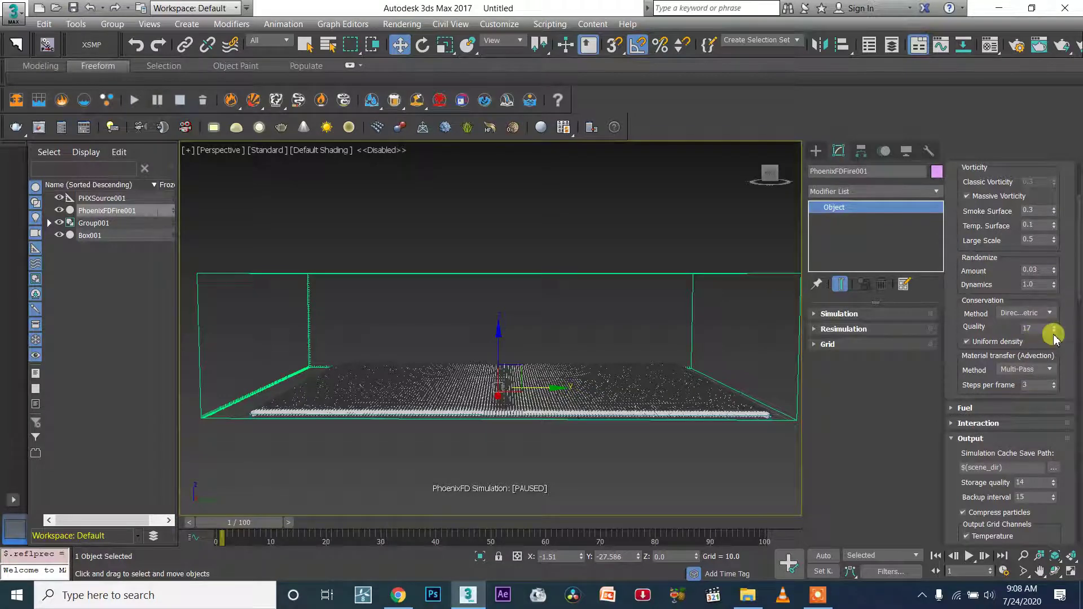
pyautogui.click(1036, 314)
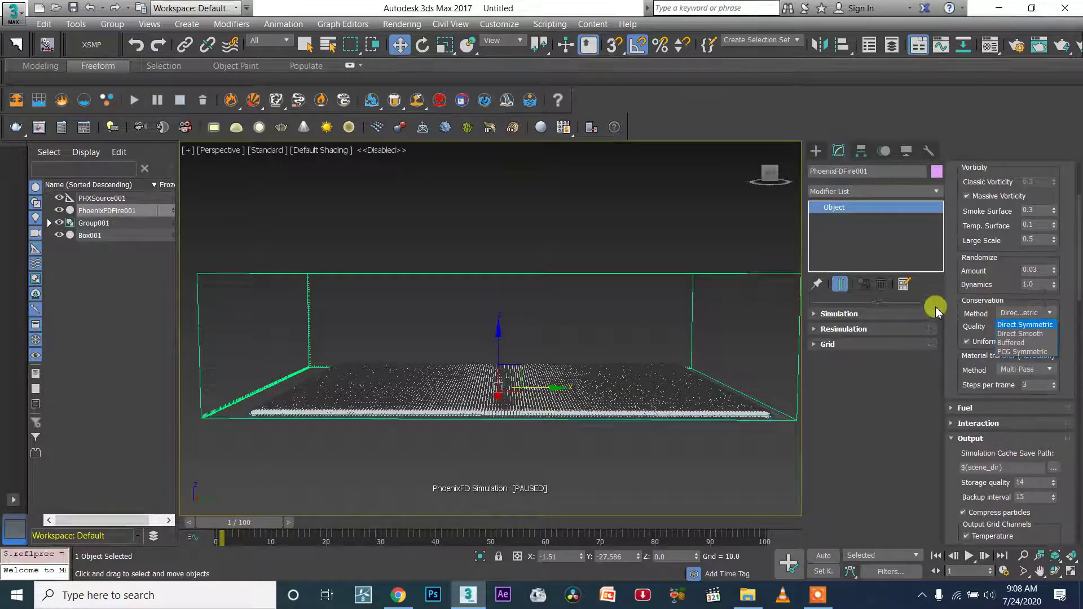
pyautogui.click(964, 315)
pyautogui.moveTo(980, 314); pyautogui.dragTo(891, 275)
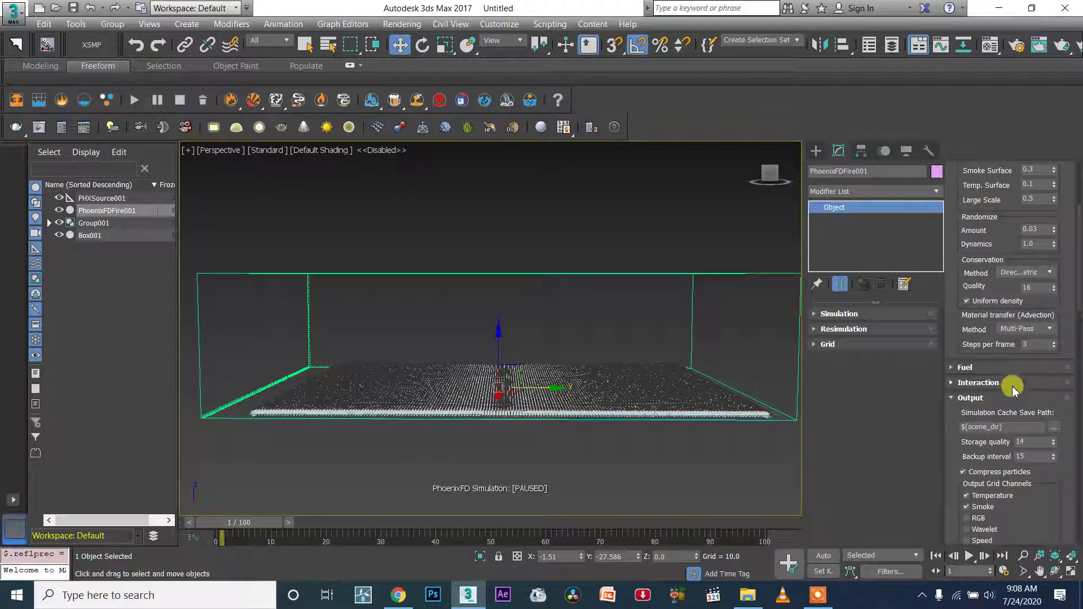
# Step: Enable Velocity among the simulator's output grid channels
pyautogui.scroll(-2, 1003, 399)
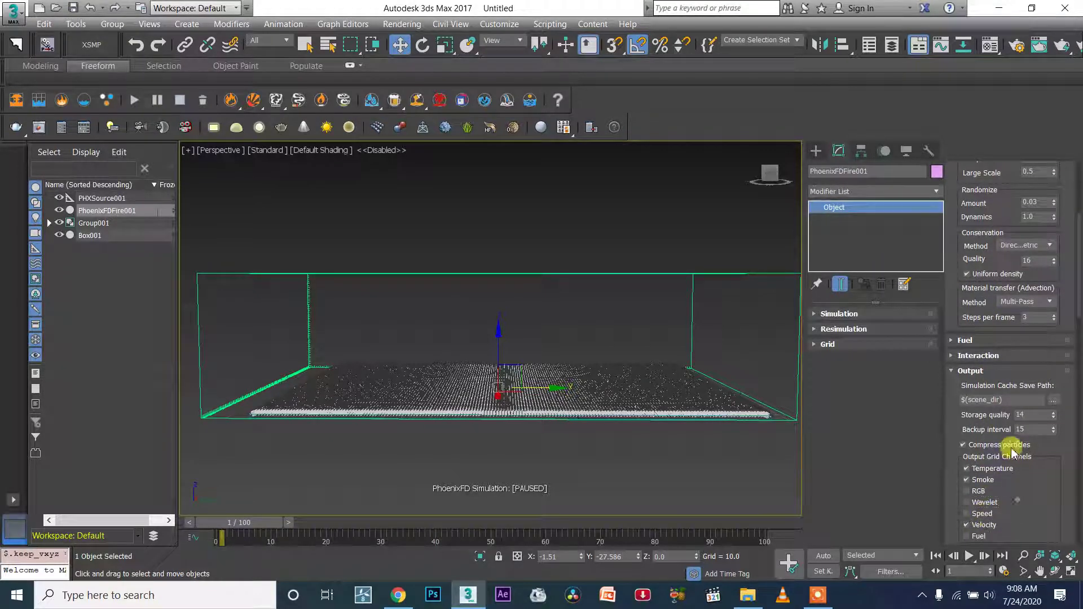
pyautogui.scroll(-7, 983, 420)
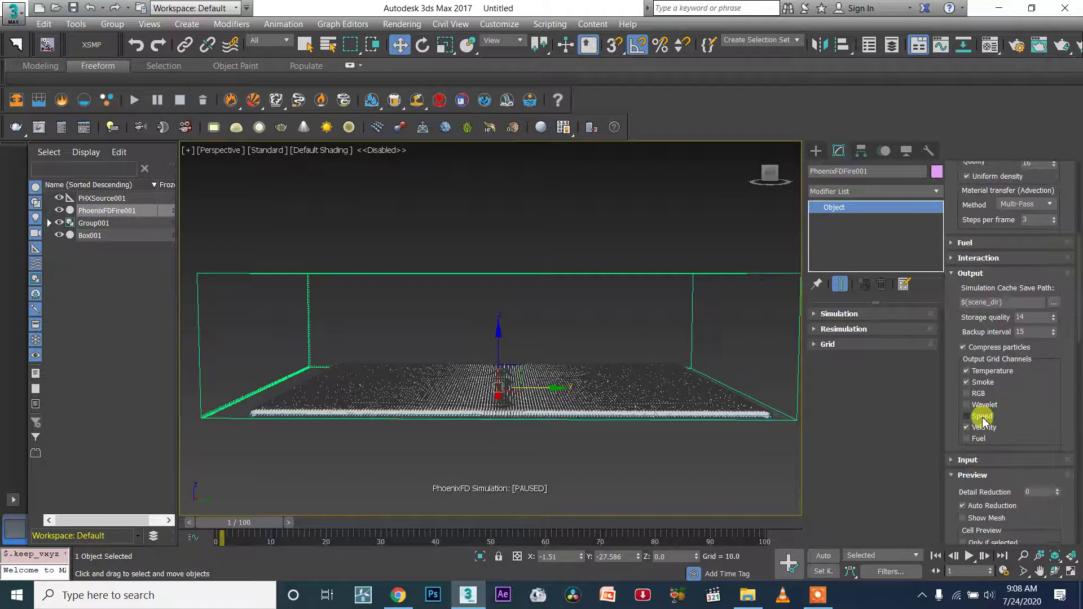
pyautogui.click(987, 439)
pyautogui.click(984, 427)
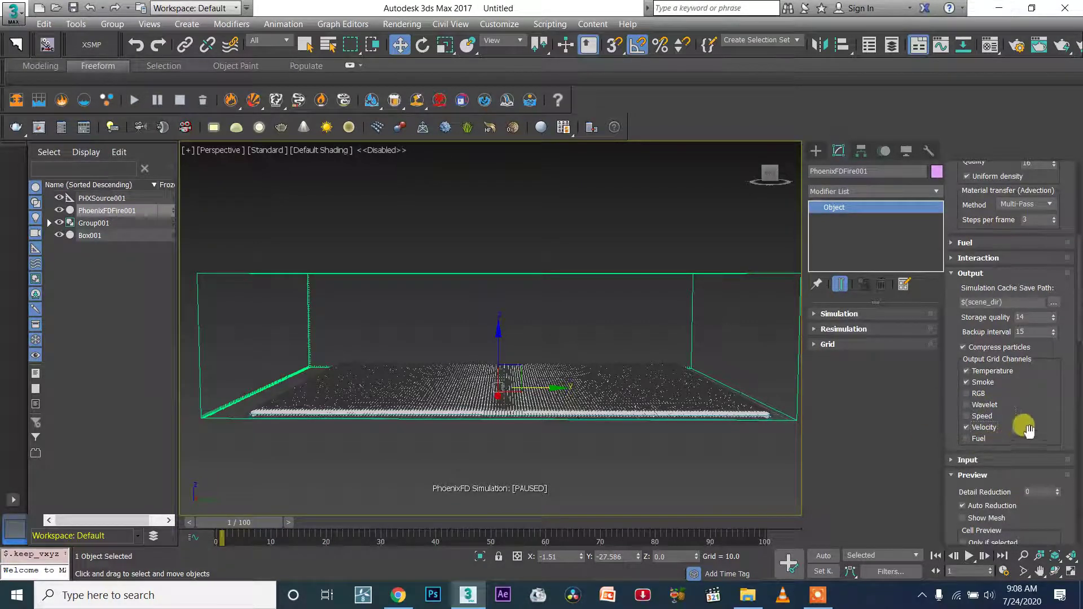
# Step: Enable the simulator's GPU preview in the viewport
pyautogui.scroll(-20, 988, 429)
pyautogui.click(967, 486)
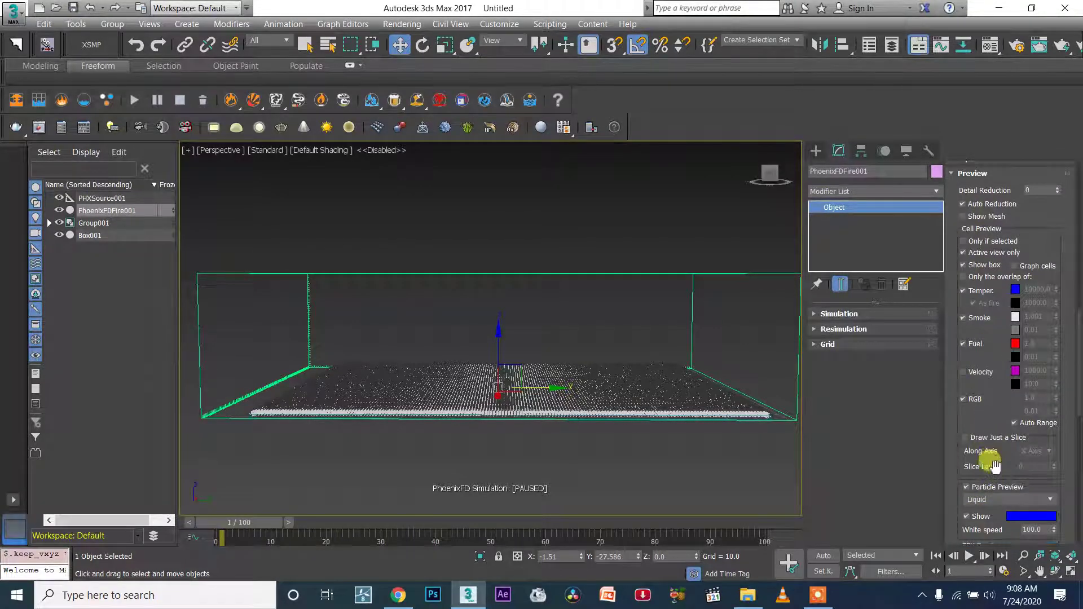
pyautogui.scroll(-6, 982, 429)
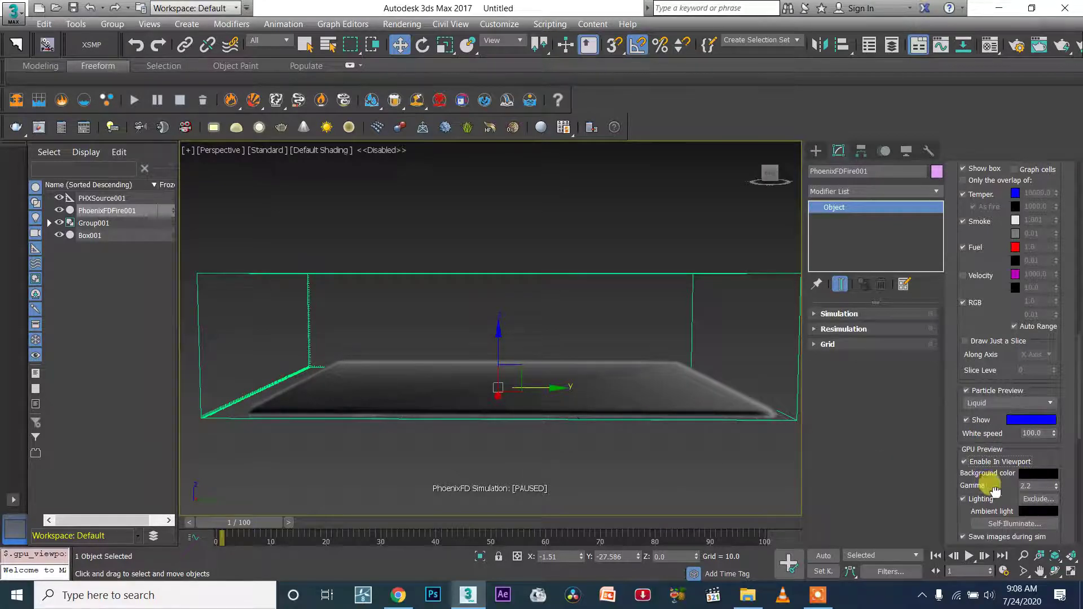
# Step: Open the simulator's volumetric render settings, base the smoke colour on Constant color, and move the dialog clear of the smoke
pyautogui.scroll(-10, 995, 491)
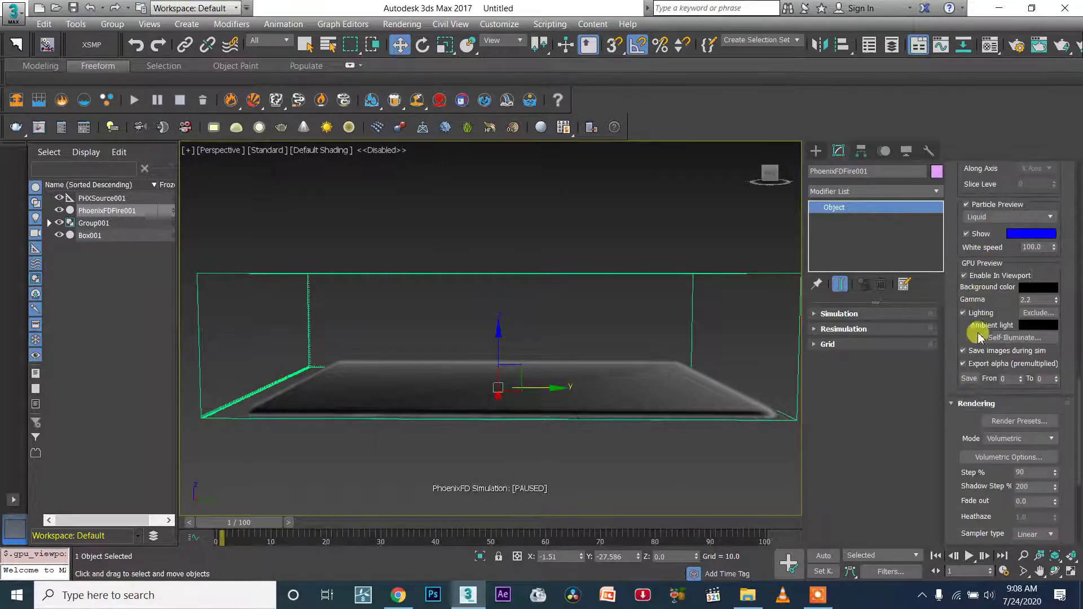
pyautogui.click(1002, 460)
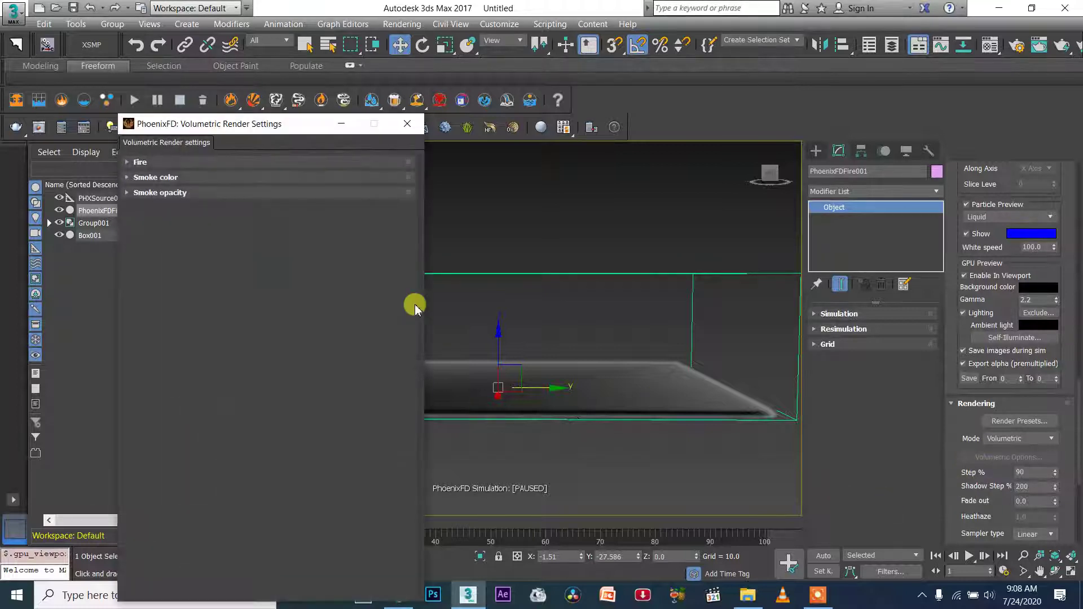
pyautogui.click(178, 176)
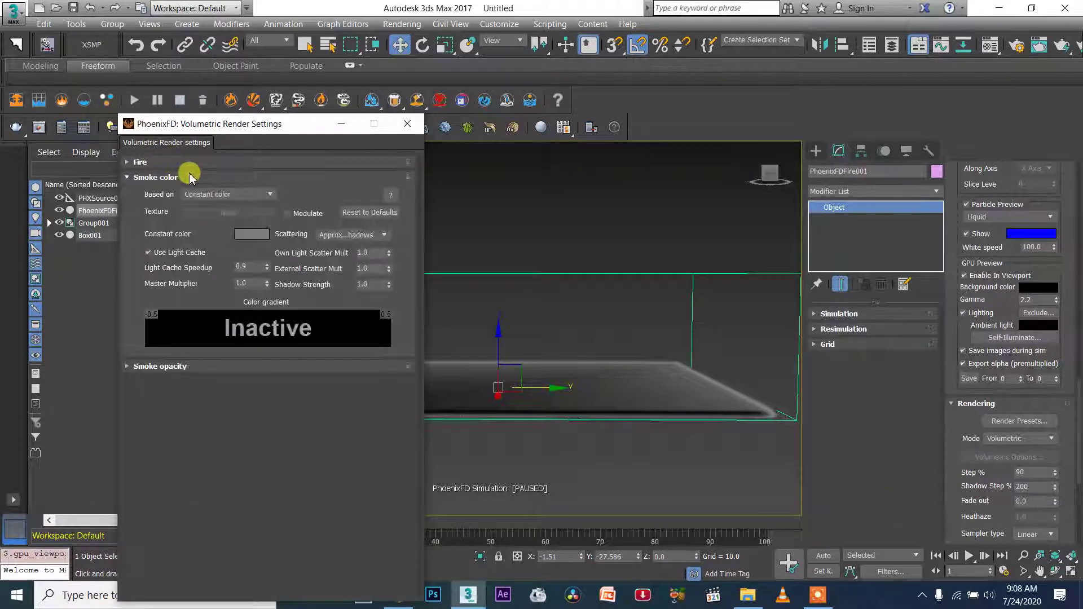
pyautogui.click(223, 195)
pyautogui.click(217, 242)
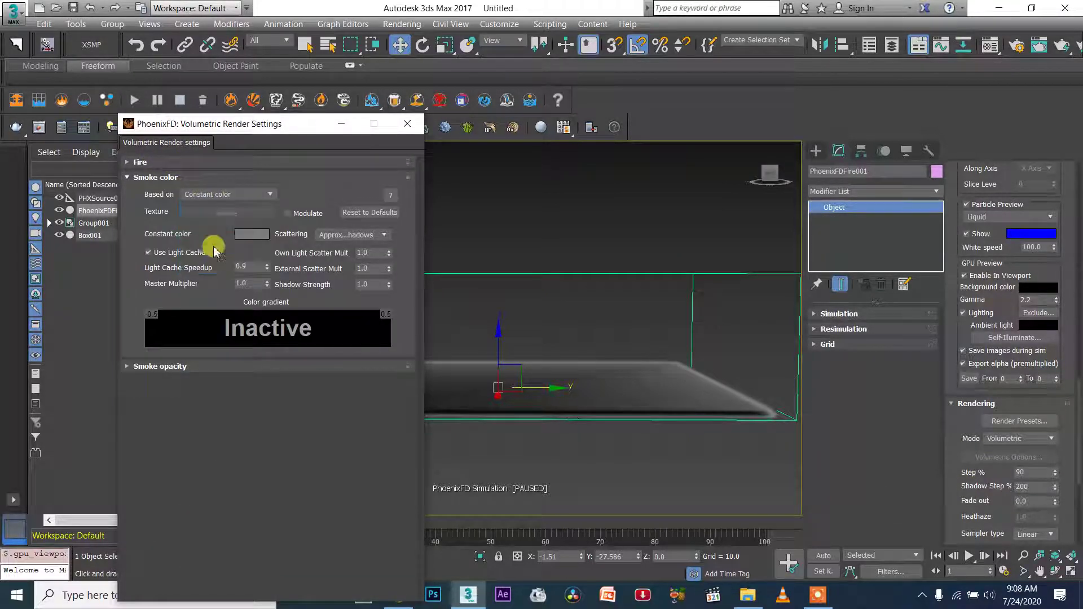
pyautogui.moveTo(213, 121); pyautogui.dragTo(797, 102)
# Step: Change the smoke's constant colour to a bright, light sandy orange
pyautogui.click(842, 215)
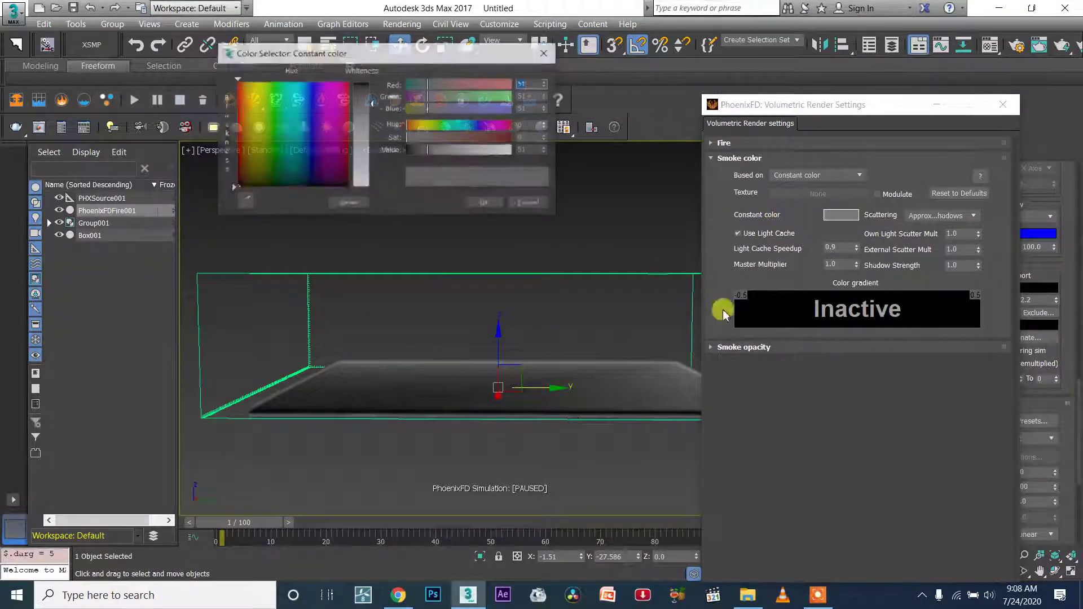
pyautogui.click(502, 139)
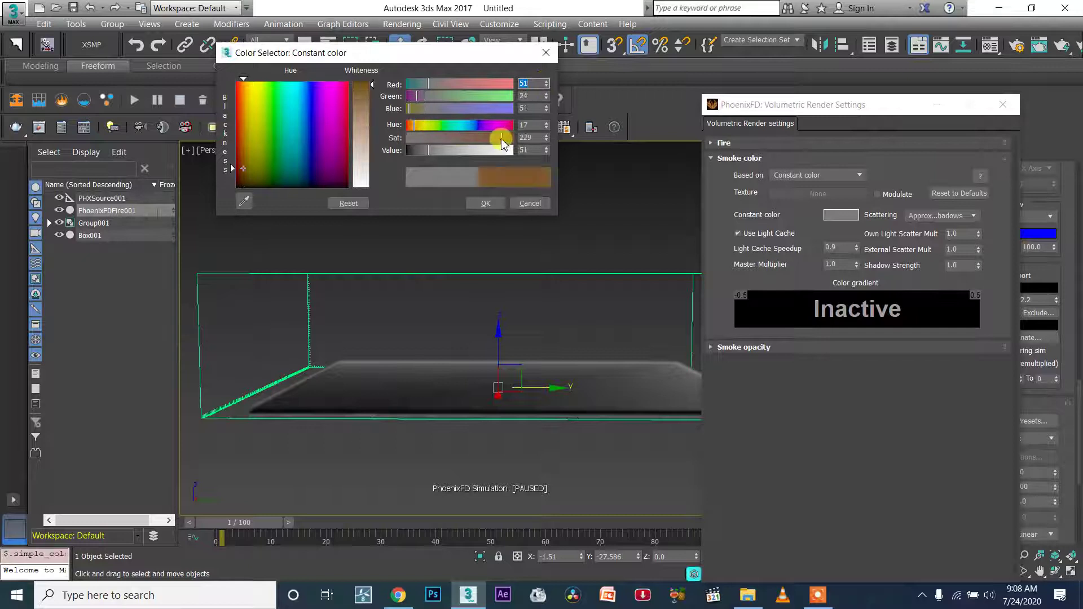
pyautogui.click(497, 151)
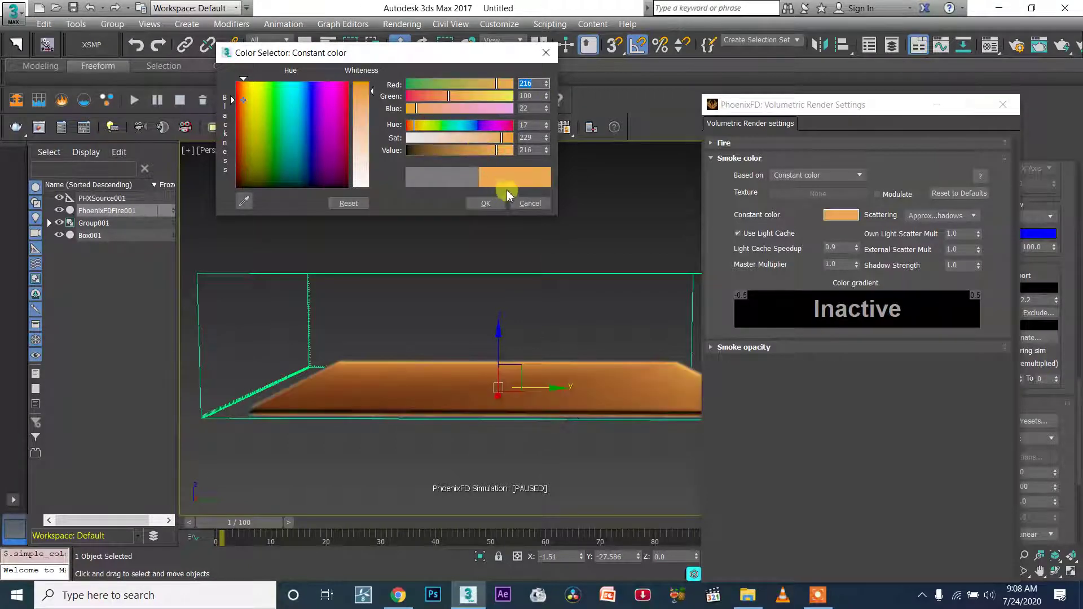
pyautogui.click(512, 151)
pyautogui.click(482, 138)
pyautogui.click(486, 203)
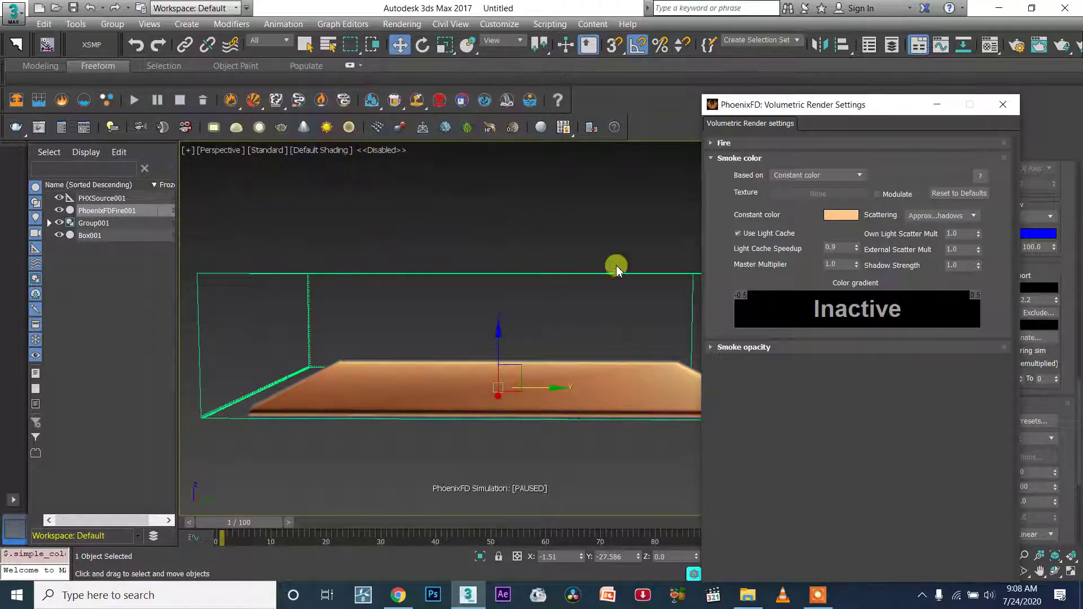
# Step: Lower the smoke's shadow strength to 0.9
pyautogui.keyDown('alt'); pyautogui.moveTo(583, 225); pyautogui.dragTo(508, 234, button='middle'); pyautogui.keyUp('alt')
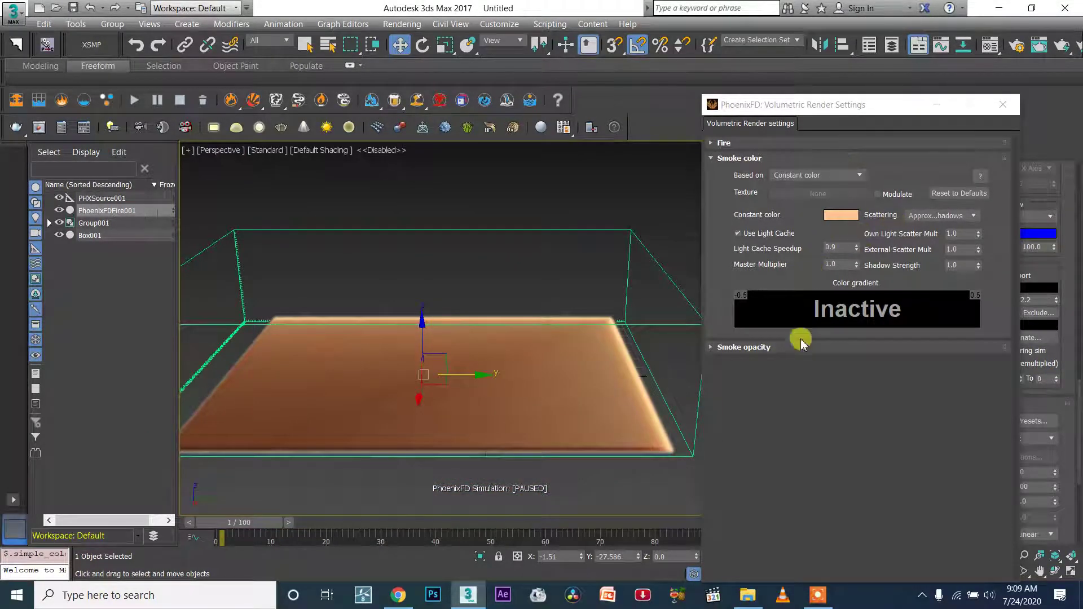
pyautogui.moveTo(979, 266); pyautogui.dragTo(979, 272)
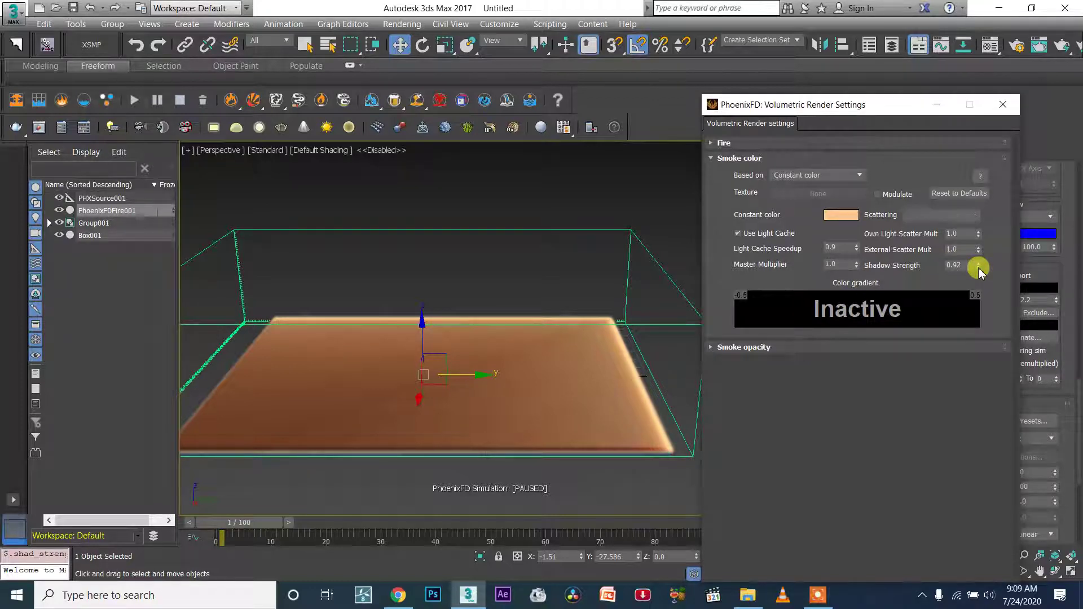
pyautogui.moveTo(978, 273); pyautogui.dragTo(828, 292)
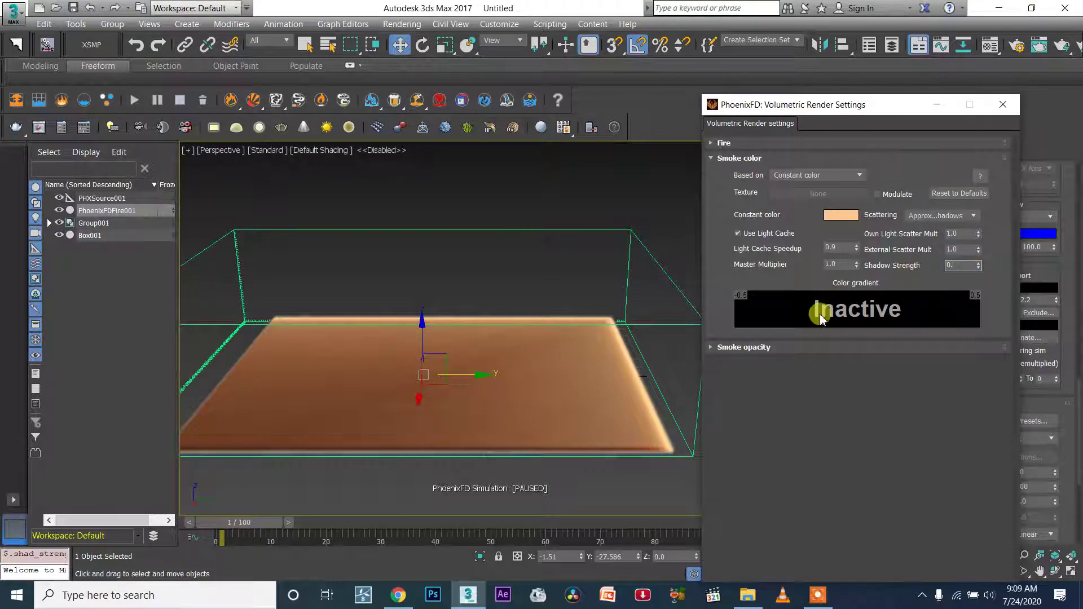
# Step: Try a simple smoke opacity of 1
pyautogui.click(779, 348)
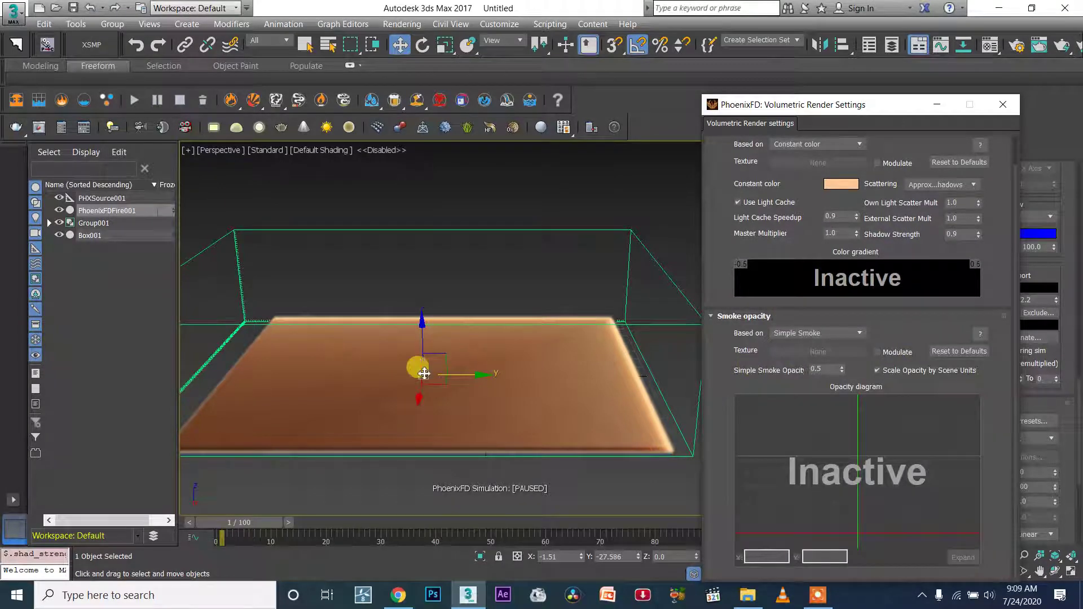
pyautogui.moveTo(840, 369); pyautogui.dragTo(779, 368)
pyautogui.write('1')
pyautogui.press('Return')
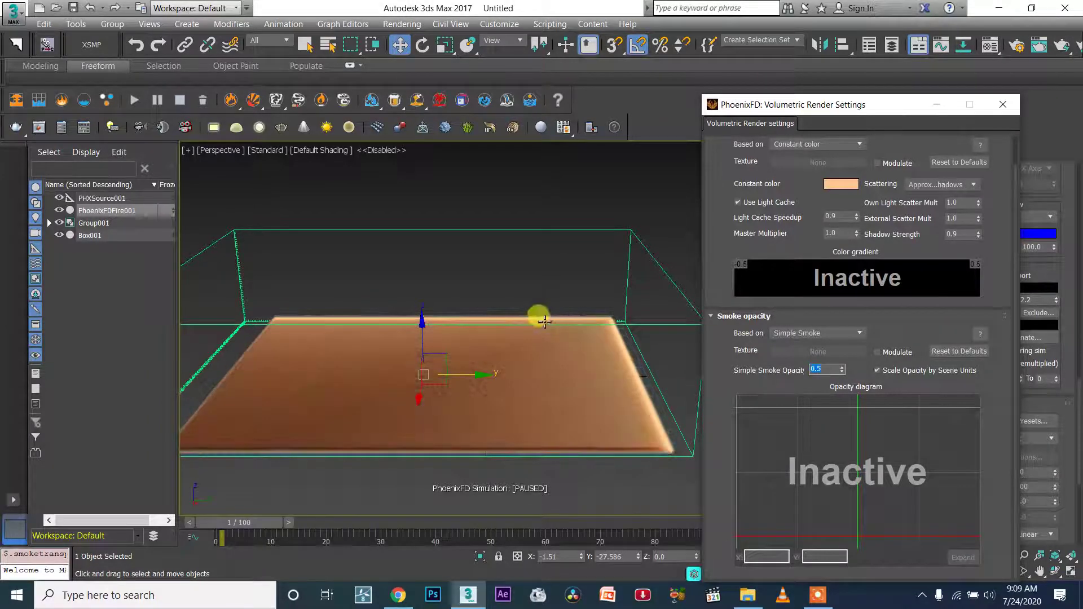
# Step: Close the volumetric render settings and inspect the coloured smoke preview together with the tank area
pyautogui.scroll(-3, 539, 319)
pyautogui.keyDown('alt'); pyautogui.moveTo(569, 338); pyautogui.dragTo(444, 327, button='middle'); pyautogui.keyUp('alt')
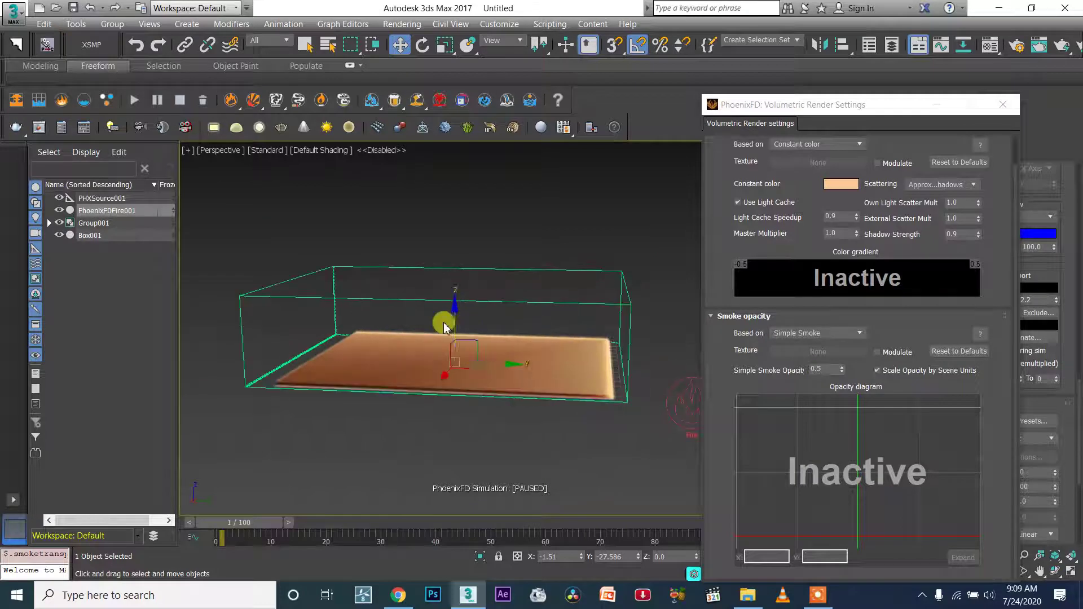
pyautogui.click(1003, 104)
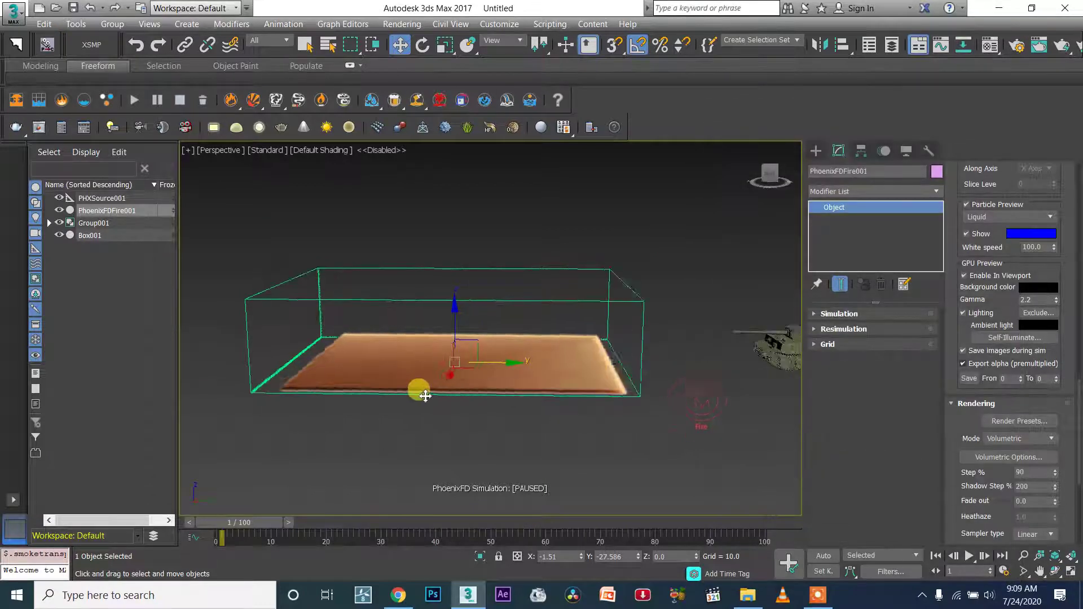
pyautogui.keyDown('alt'); pyautogui.moveTo(433, 394); pyautogui.dragTo(646, 367, button='middle'); pyautogui.keyUp('alt')
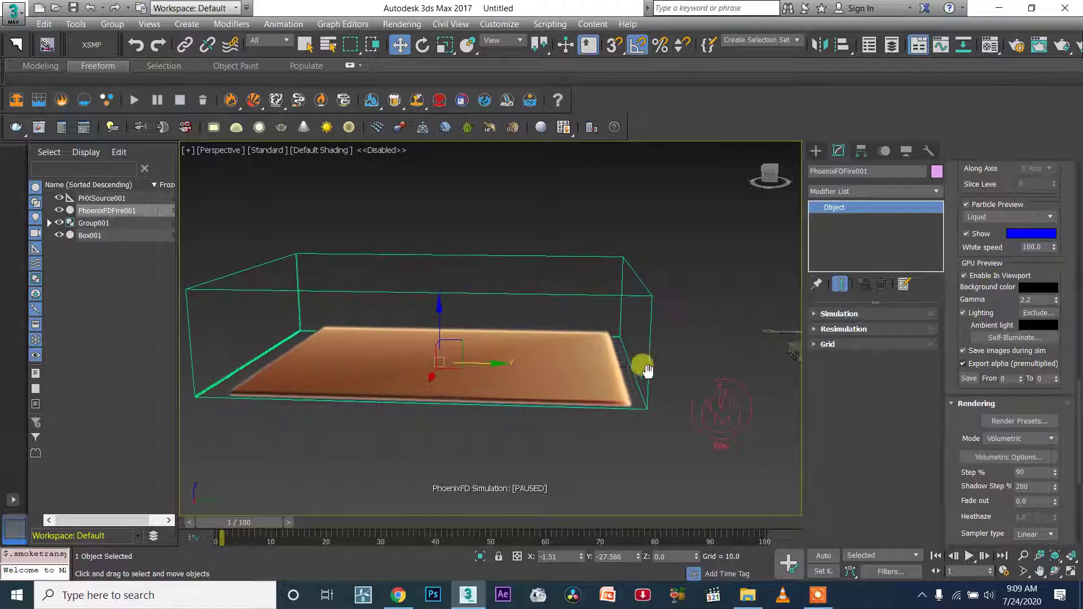
pyautogui.moveTo(714, 357); pyautogui.dragTo(706, 363, button='middle')
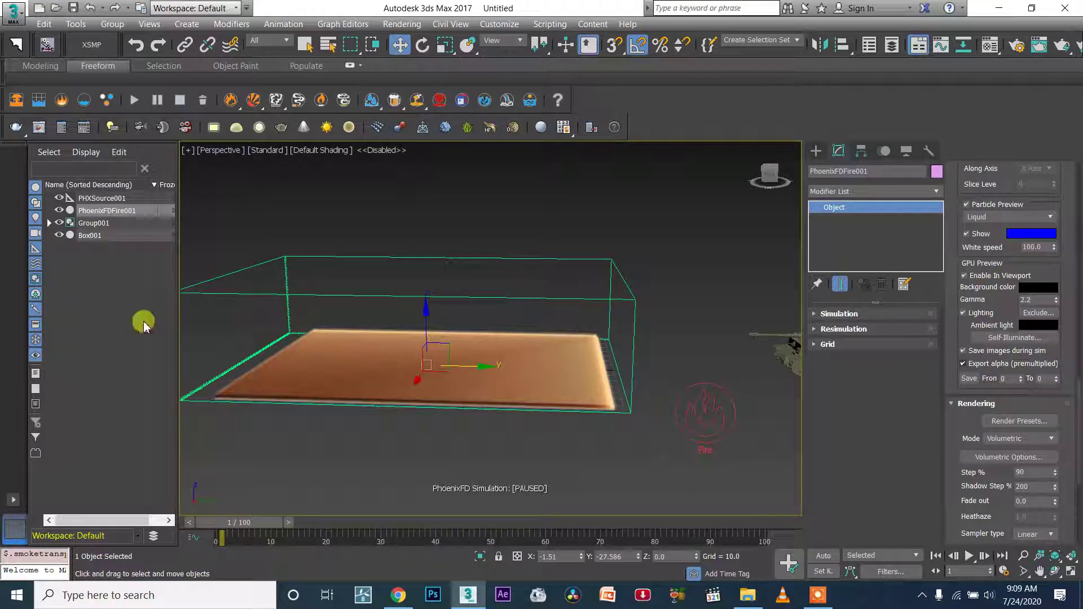
# Step: Create a flat cylinder of about 7.8 radius and 1.7 height on the ground beside the simulation grid
pyautogui.click(816, 150)
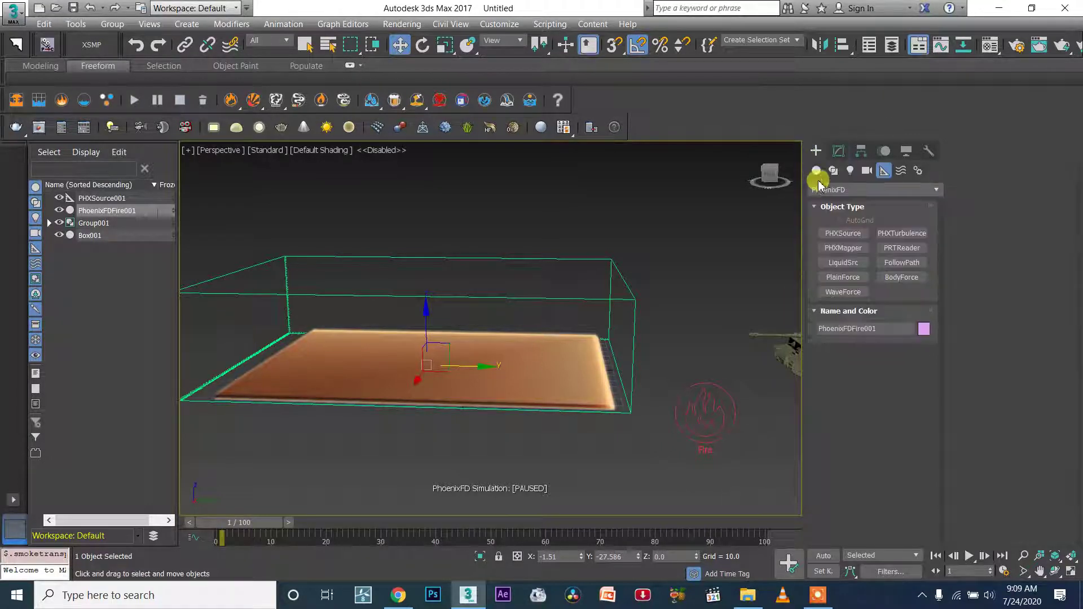
pyautogui.click(820, 172)
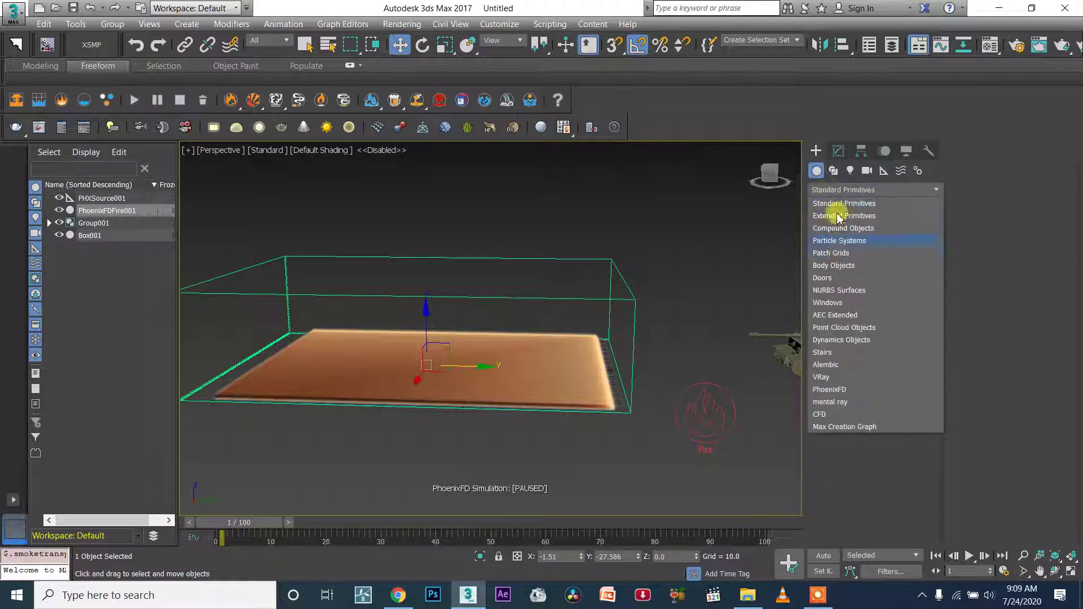
pyautogui.click(834, 203)
pyautogui.click(831, 192)
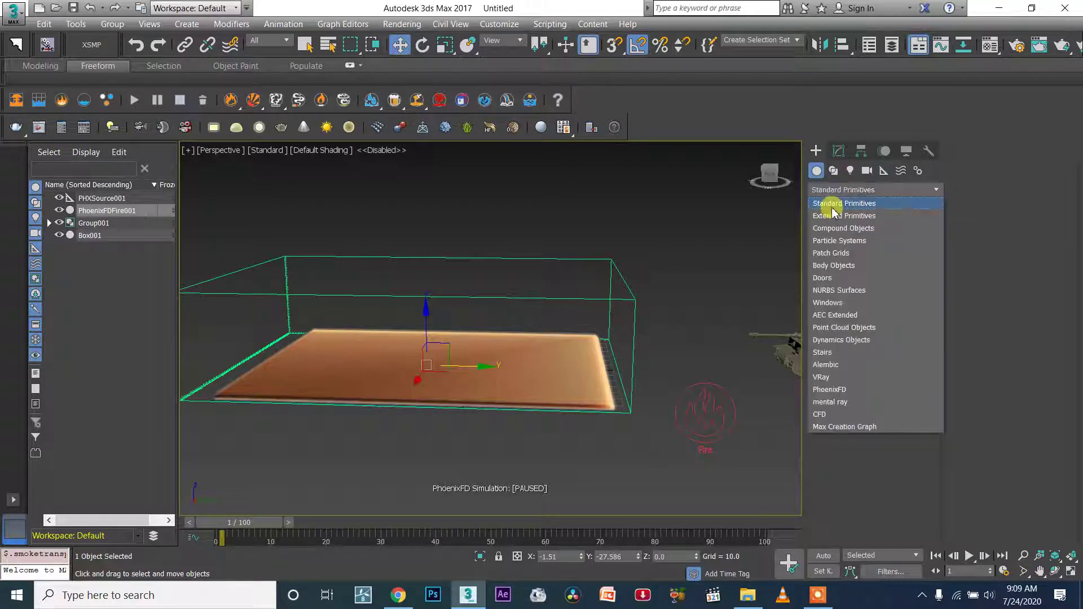
pyautogui.click(832, 204)
pyautogui.click(843, 262)
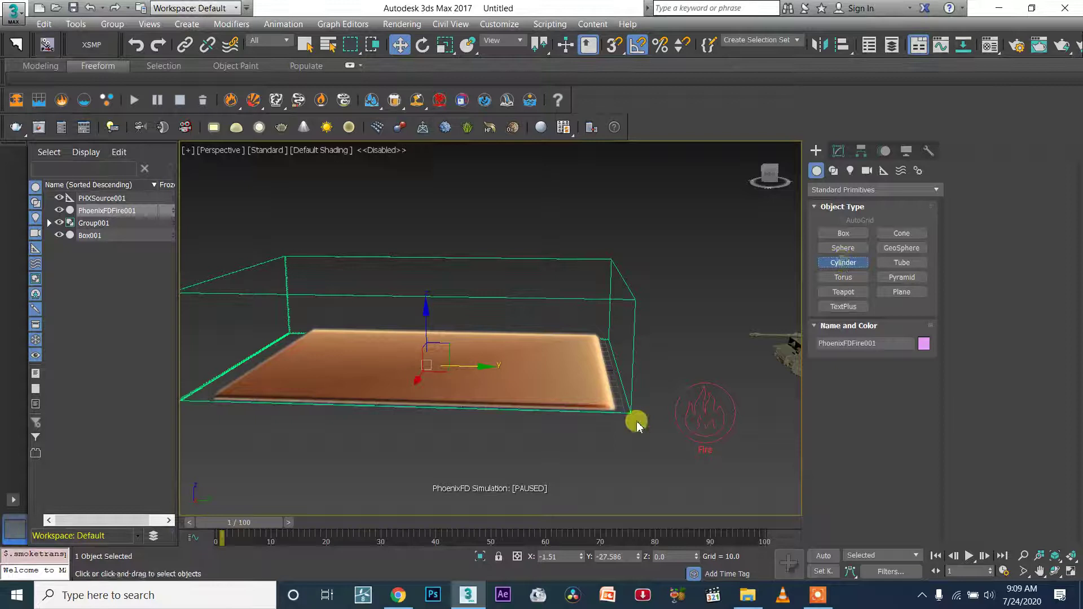
pyautogui.moveTo(619, 448); pyautogui.dragTo(620, 450)
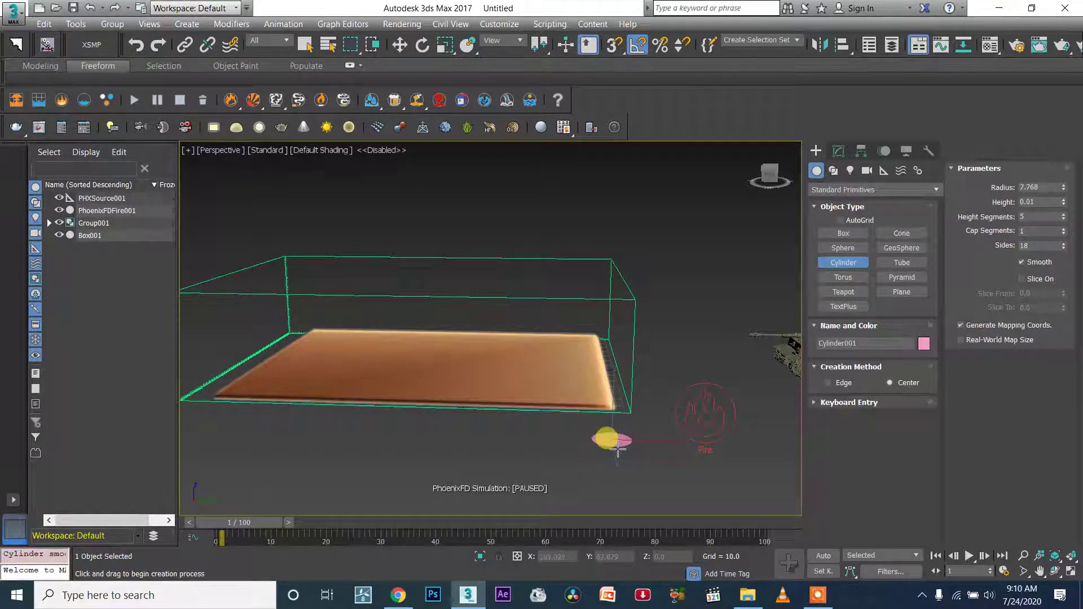
pyautogui.click(619, 447)
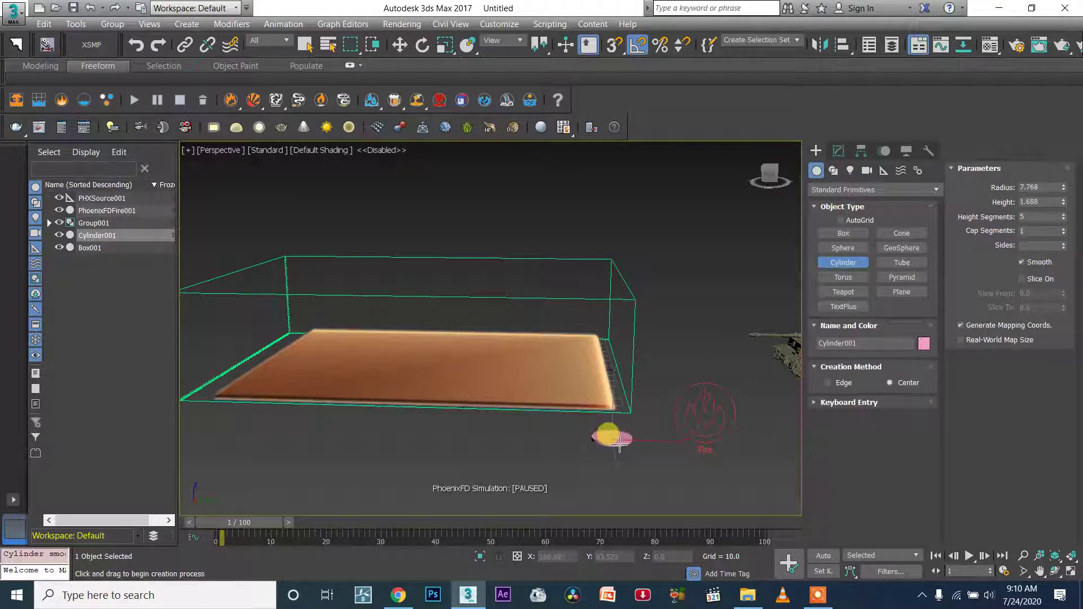
# Step: Rotate the cylinder so that it stands upright as a vertical disc
pyautogui.press('w')
pyautogui.press('e')
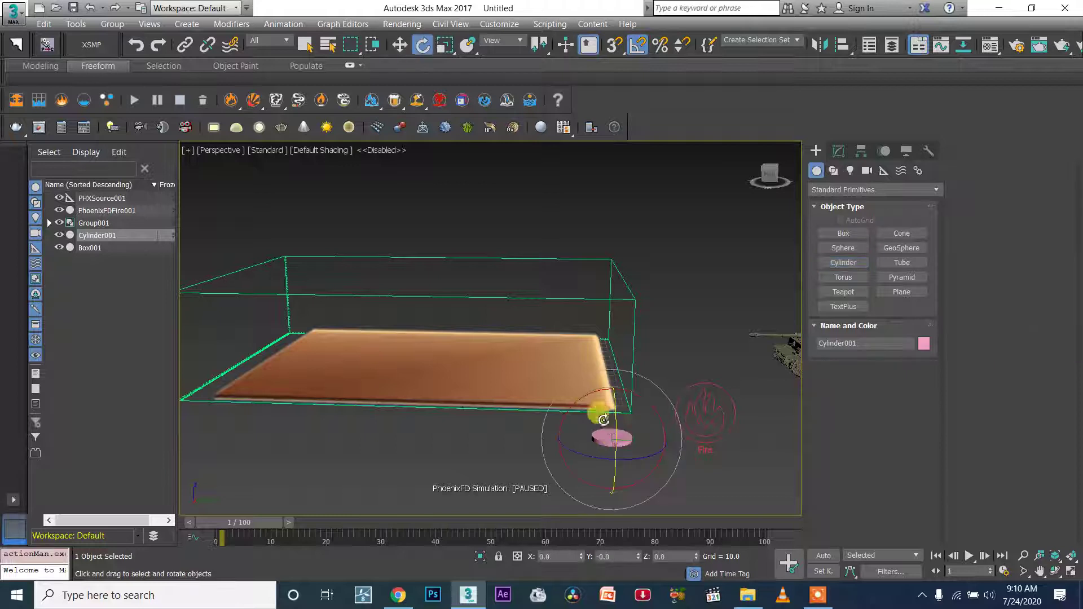
pyautogui.moveTo(580, 403); pyautogui.dragTo(618, 384)
pyautogui.keyDown('alt'); pyautogui.moveTo(618, 383); pyautogui.dragTo(600, 435, button='middle'); pyautogui.keyUp('alt')
# Step: Move the upright cylinder inside the simulation grid to just in front of the tank's gun muzzle
pyautogui.press('w')
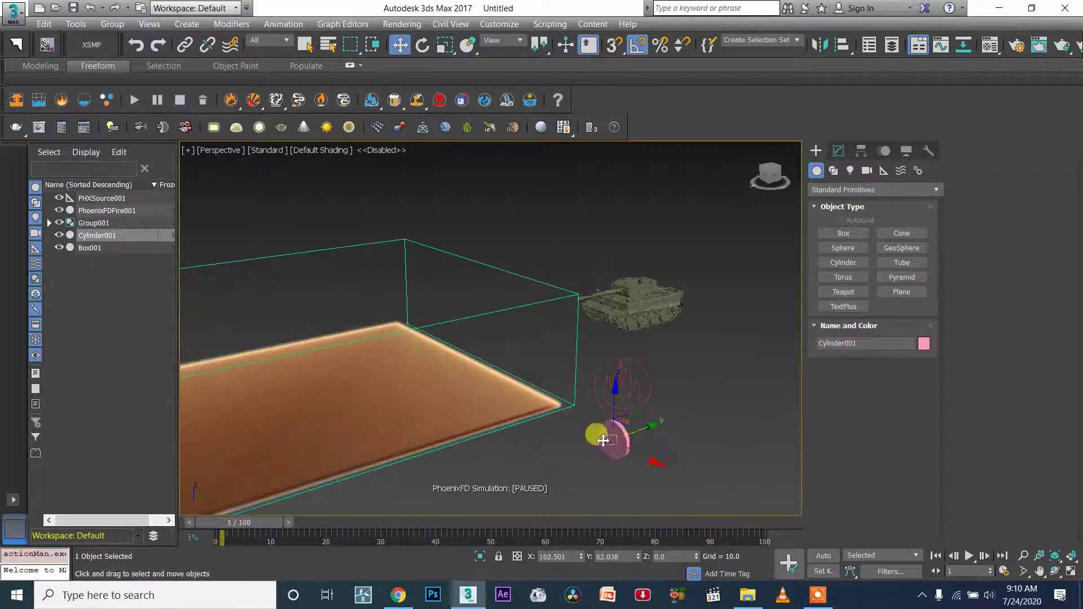
pyautogui.moveTo(640, 456); pyautogui.dragTo(454, 417)
pyautogui.keyDown('alt'); pyautogui.moveTo(454, 416); pyautogui.dragTo(444, 336, button='middle'); pyautogui.keyUp('alt')
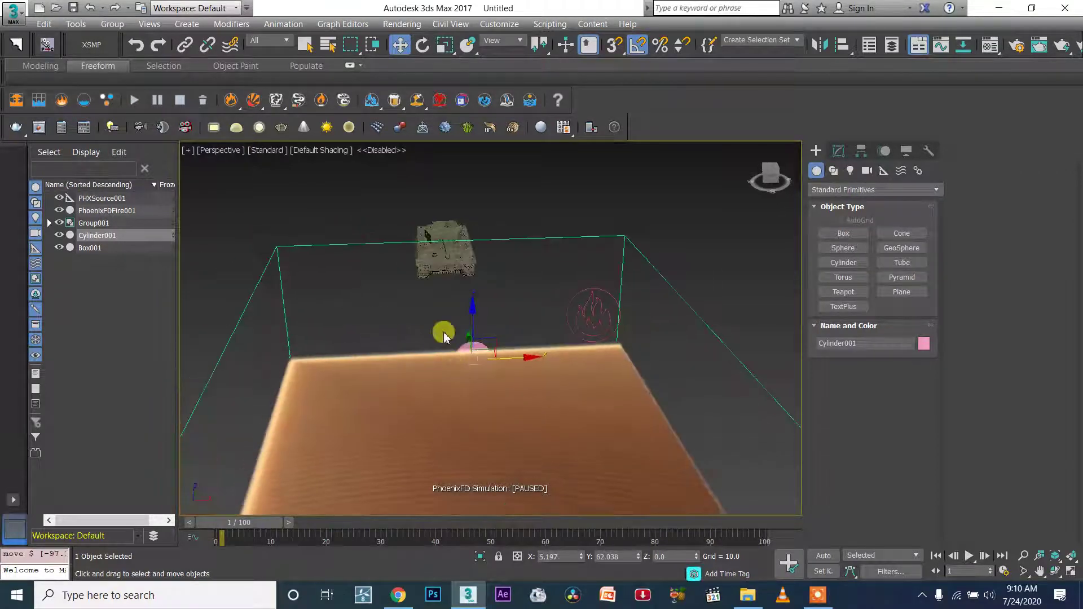
pyautogui.moveTo(476, 322)
pyautogui.mouseDown()
pyautogui.moveTo(477, 269)
pyautogui.moveTo(491, 310)
pyautogui.mouseUp()
pyautogui.keyDown('alt'); pyautogui.moveTo(491, 310); pyautogui.dragTo(725, 361, button='middle'); pyautogui.keyUp('alt')
pyautogui.click(725, 328)
pyautogui.moveTo(725, 362); pyautogui.dragTo(579, 394)
pyautogui.keyDown('alt'); pyautogui.moveTo(579, 393); pyautogui.dragTo(567, 360, button='middle'); pyautogui.keyUp('alt')
pyautogui.click(547, 309)
pyautogui.moveTo(580, 310); pyautogui.dragTo(546, 312)
pyautogui.keyDown('alt'); pyautogui.moveTo(548, 313); pyautogui.dragTo(635, 316, button='middle'); pyautogui.keyUp('alt')
pyautogui.moveTo(562, 315); pyautogui.dragTo(552, 311)
pyautogui.keyDown('alt'); pyautogui.moveTo(552, 310); pyautogui.dragTo(539, 277, button='middle'); pyautogui.keyUp('alt')
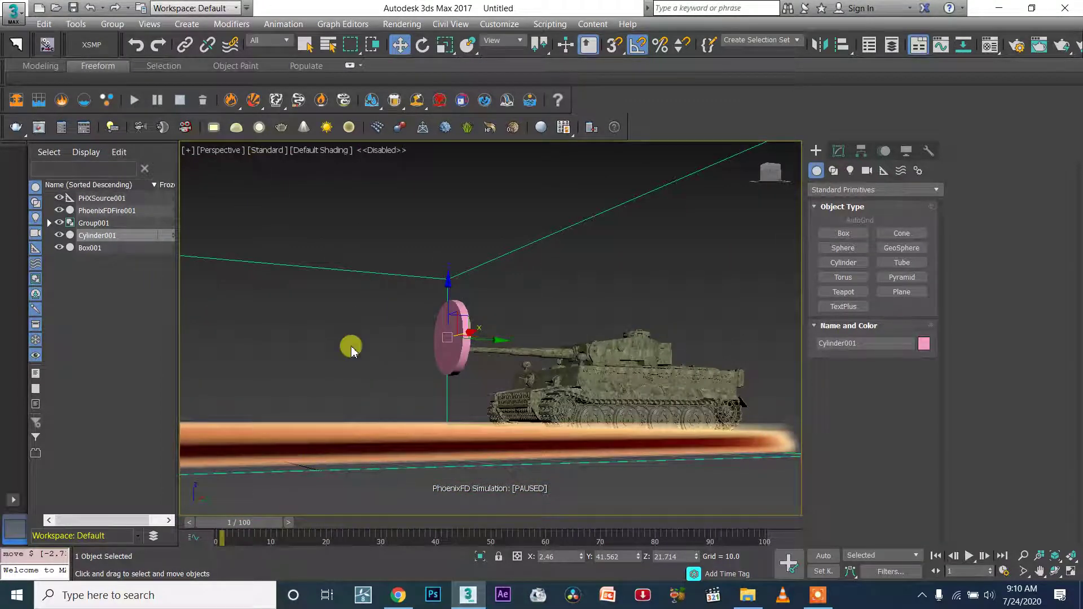
# Step: Delete all cache files of the Phoenix fire simulator
pyautogui.click(338, 269)
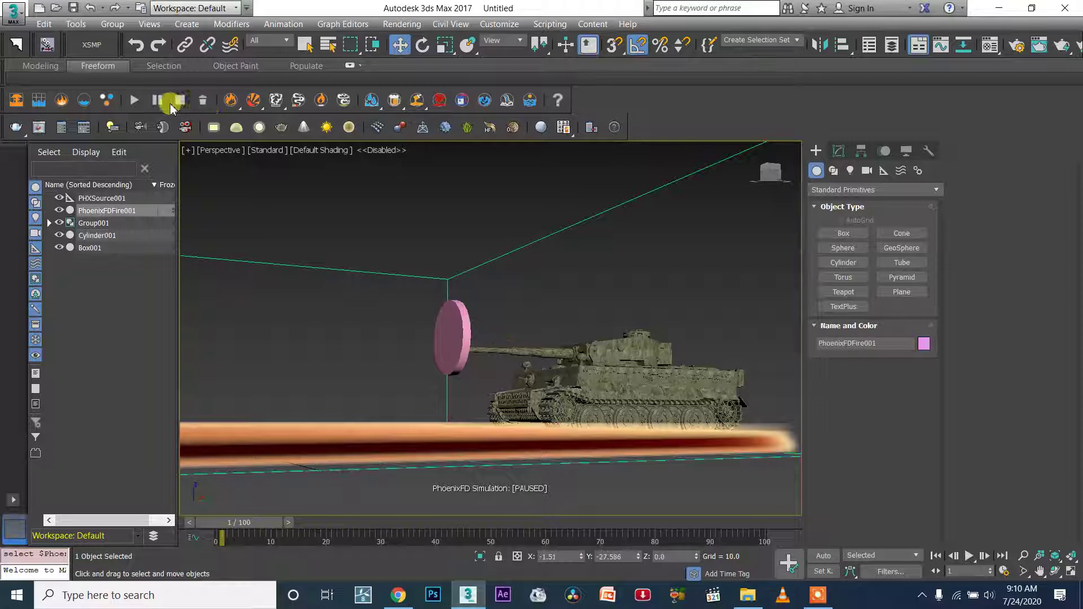
pyautogui.click(202, 100)
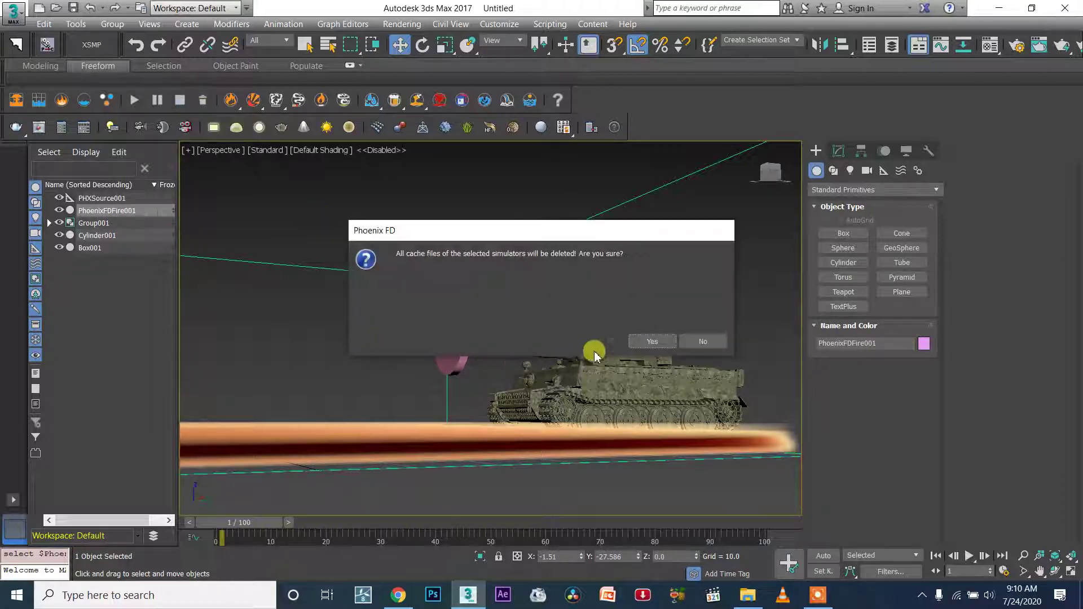
pyautogui.click(649, 342)
# Step: Shift the cylinder and the tank group sideways so that both are centred on the world Y axis
pyautogui.keyDown('alt'); pyautogui.moveTo(596, 418); pyautogui.dragTo(455, 302, button='middle'); pyautogui.keyUp('alt')
pyautogui.press('t')
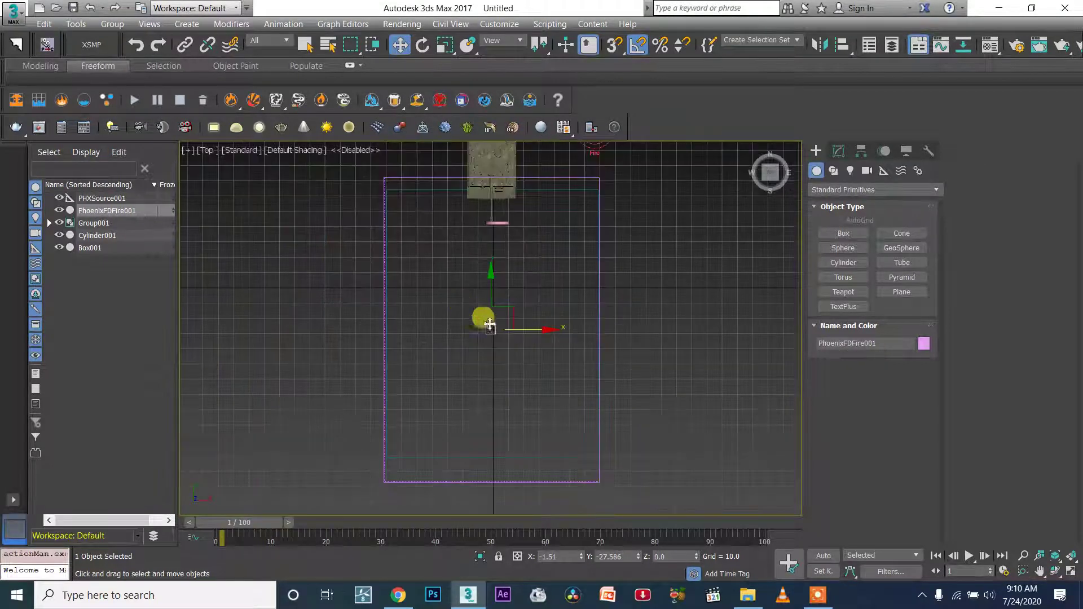
pyautogui.moveTo(500, 273)
pyautogui.keyDown('alt'); pyautogui.mouseDown(button='middle')
pyautogui.moveTo(486, 177)
pyautogui.moveTo(496, 234)
pyautogui.moveTo(520, 265)
pyautogui.mouseUp(button='middle'); pyautogui.keyUp('alt')
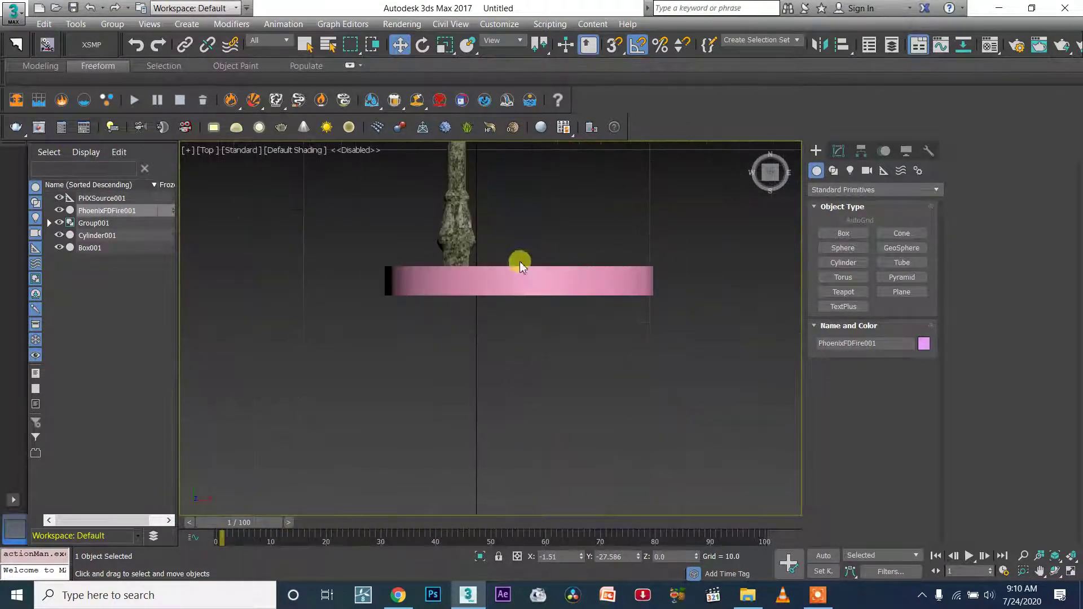
pyautogui.click(524, 276)
pyautogui.moveTo(561, 300); pyautogui.dragTo(520, 306)
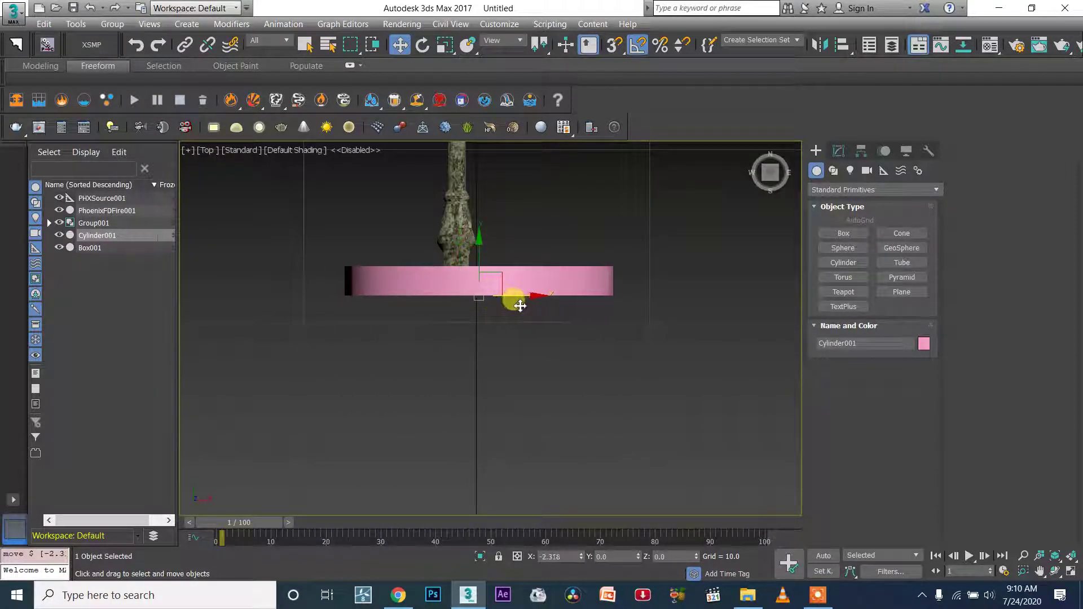
pyautogui.moveTo(463, 243); pyautogui.dragTo(478, 252)
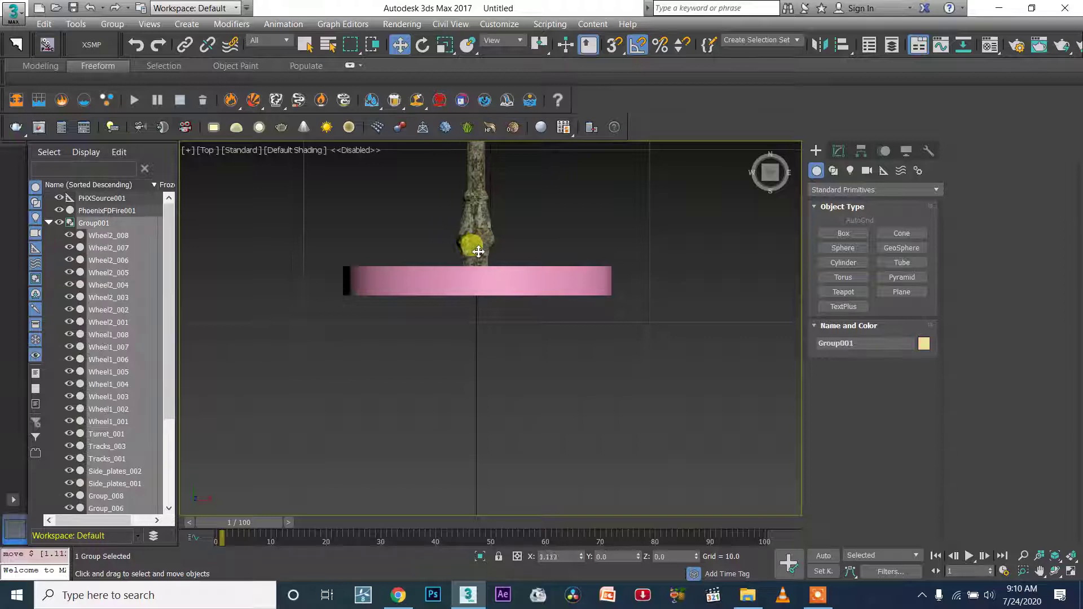
# Step: Scale the cylinder uniformly to about 87 percent and adjust its height so that it is centred on the gun muzzle
pyautogui.click(508, 291)
pyautogui.keyDown('alt'); pyautogui.moveTo(514, 292); pyautogui.dragTo(474, 210, button='middle'); pyautogui.keyUp('alt')
pyautogui.moveTo(476, 228); pyautogui.dragTo(476, 266)
pyautogui.keyDown('alt'); pyautogui.moveTo(490, 311); pyautogui.dragTo(514, 337, button='middle'); pyautogui.keyUp('alt')
pyautogui.press('r')
pyautogui.moveTo(491, 311); pyautogui.dragTo(490, 310)
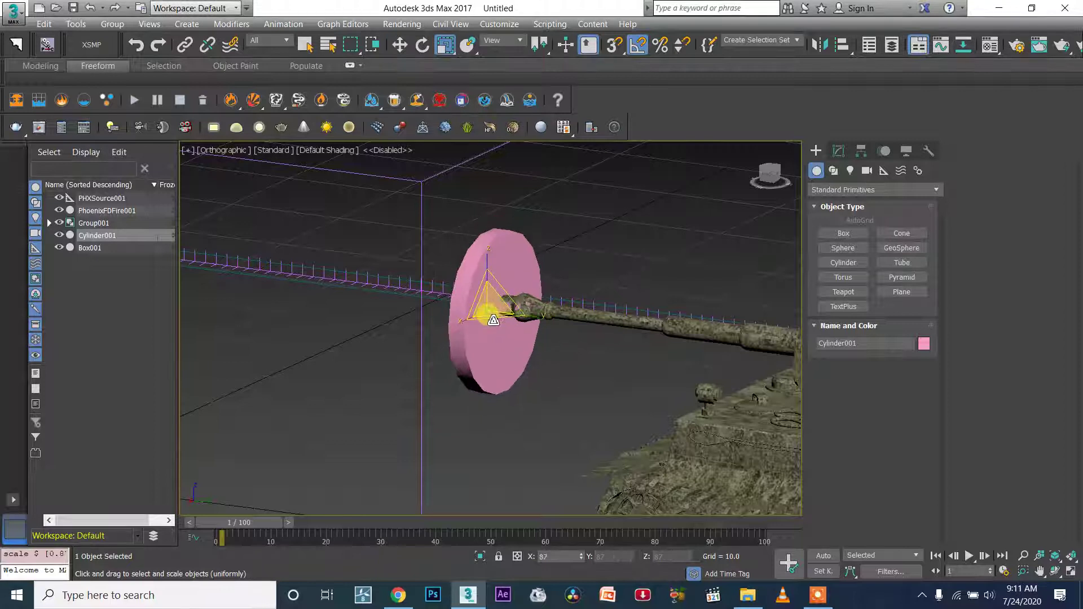
pyautogui.press('w')
pyautogui.moveTo(485, 273); pyautogui.dragTo(490, 274)
# Step: Examine the cylinder's placement at the gun muzzle in perspective, both close up and together with the whole tank
pyautogui.scroll(-5, 509, 313)
pyautogui.keyDown('alt'); pyautogui.moveTo(509, 313); pyautogui.dragTo(484, 317, button='middle'); pyautogui.keyUp('alt')
pyautogui.scroll(-2, 531, 330)
pyautogui.scroll(5, 558, 328)
pyautogui.press('p')
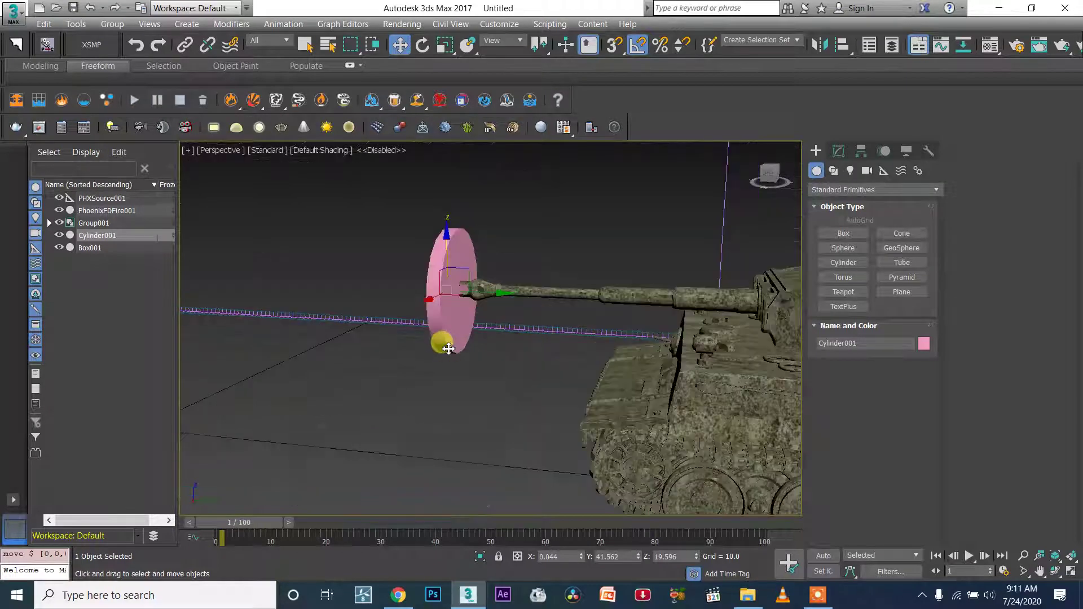
pyautogui.scroll(4, 456, 348)
pyautogui.scroll(-4, 456, 348)
pyautogui.keyDown('alt'); pyautogui.moveTo(451, 341); pyautogui.dragTo(587, 382, button='middle'); pyautogui.keyUp('alt')
pyautogui.scroll(4, 496, 347)
pyautogui.scroll(1, 471, 353)
# Step: Move the tank group away from the cylinder, outside the simulation grid
pyautogui.click(603, 394)
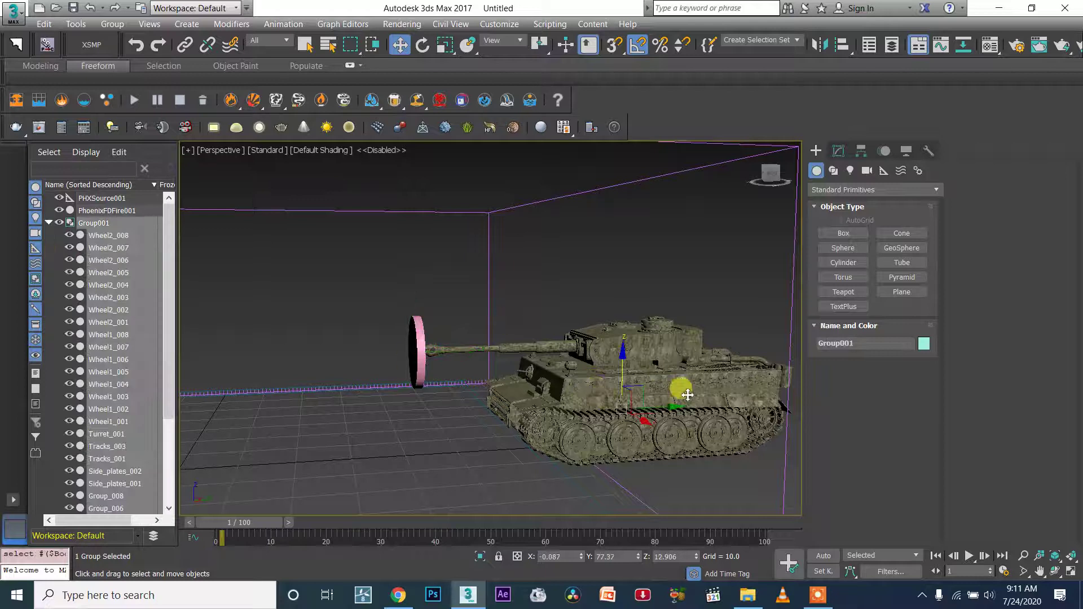
pyautogui.rightClick(661, 342)
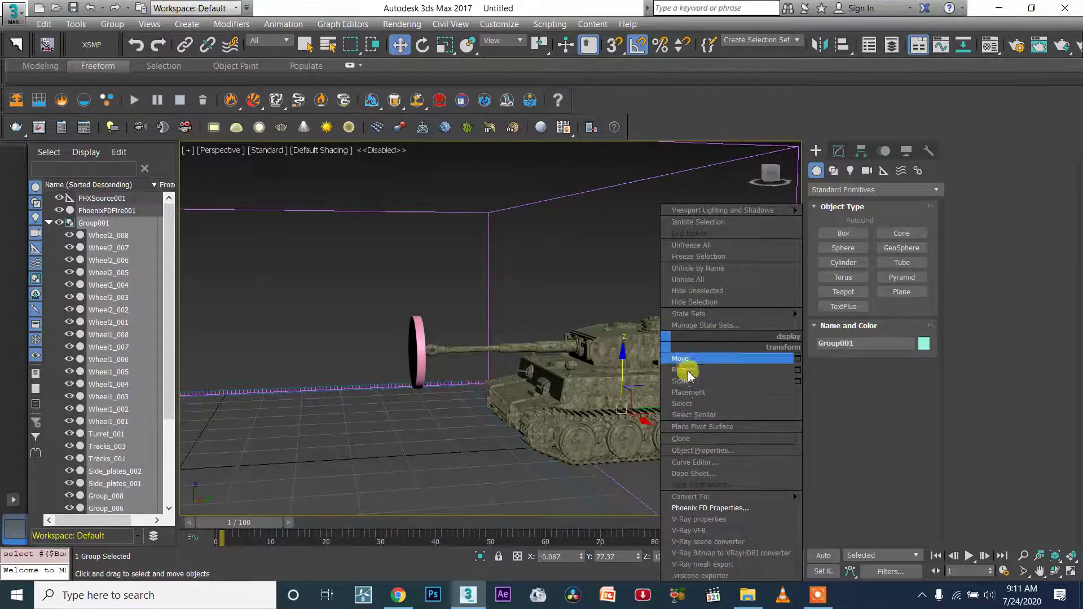
pyautogui.click(586, 264)
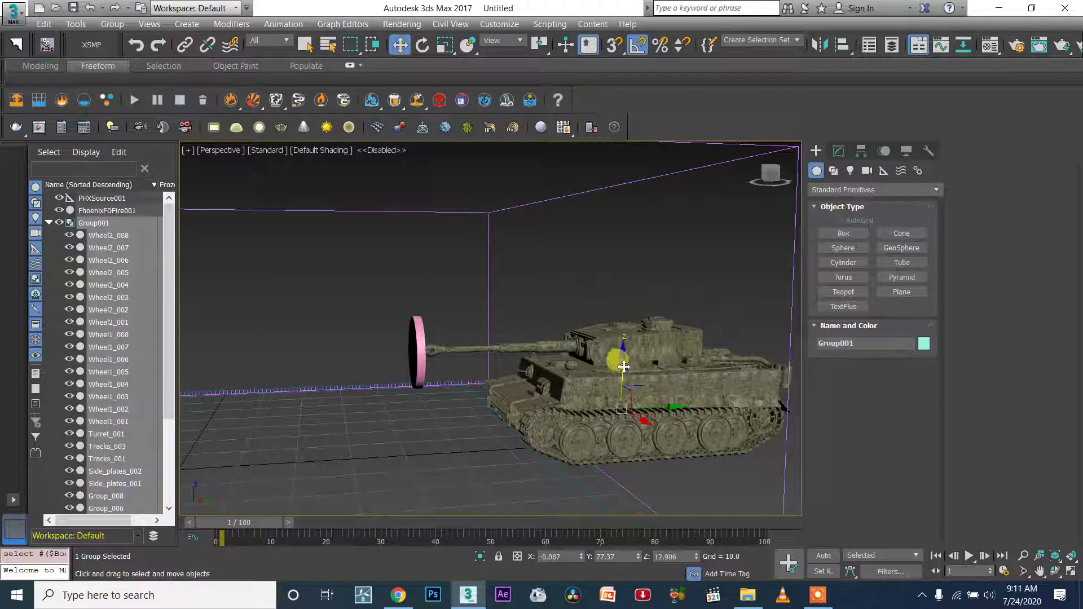
pyautogui.moveTo(610, 405); pyautogui.dragTo(421, 346)
# Step: Add an Edit Poly modifier to the cylinder
pyautogui.click(423, 370)
pyautogui.keyDown('alt'); pyautogui.moveTo(391, 342); pyautogui.dragTo(396, 342, button='middle'); pyautogui.keyUp('alt')
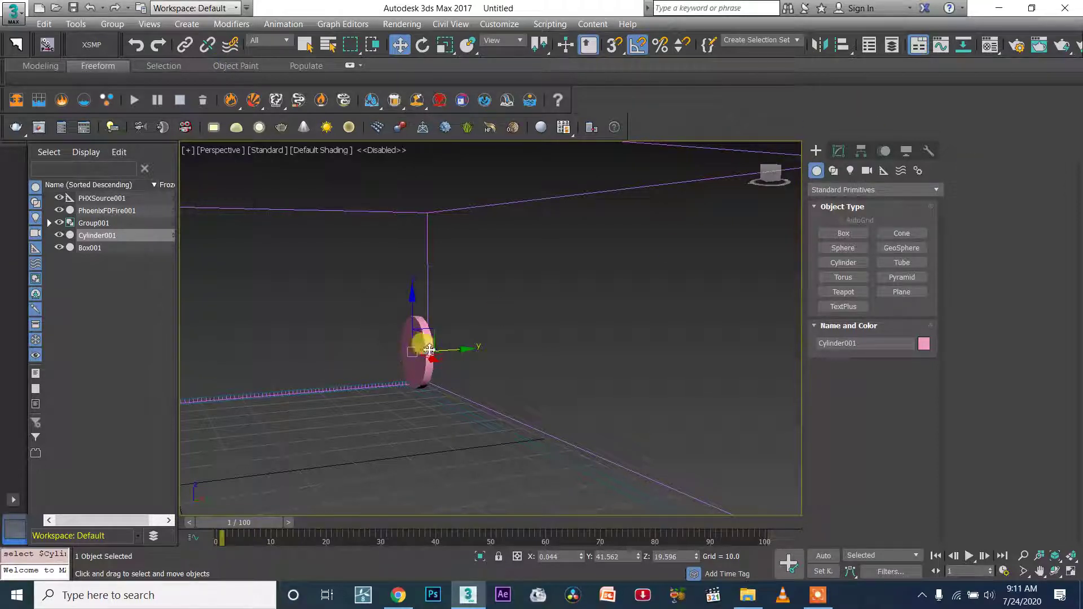
pyautogui.click(844, 150)
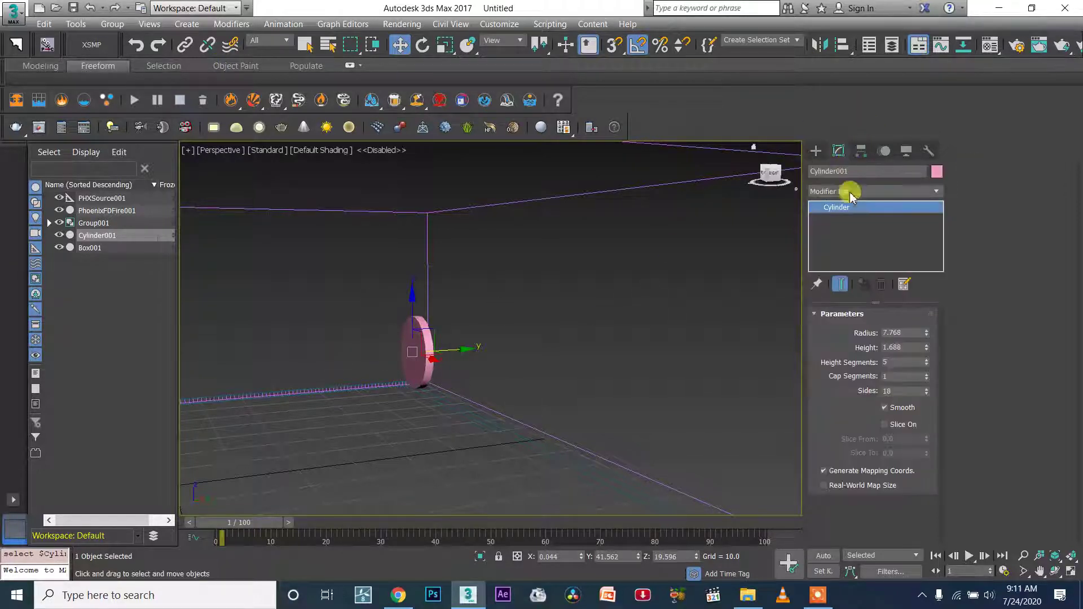
pyautogui.click(839, 194)
pyautogui.press('e')
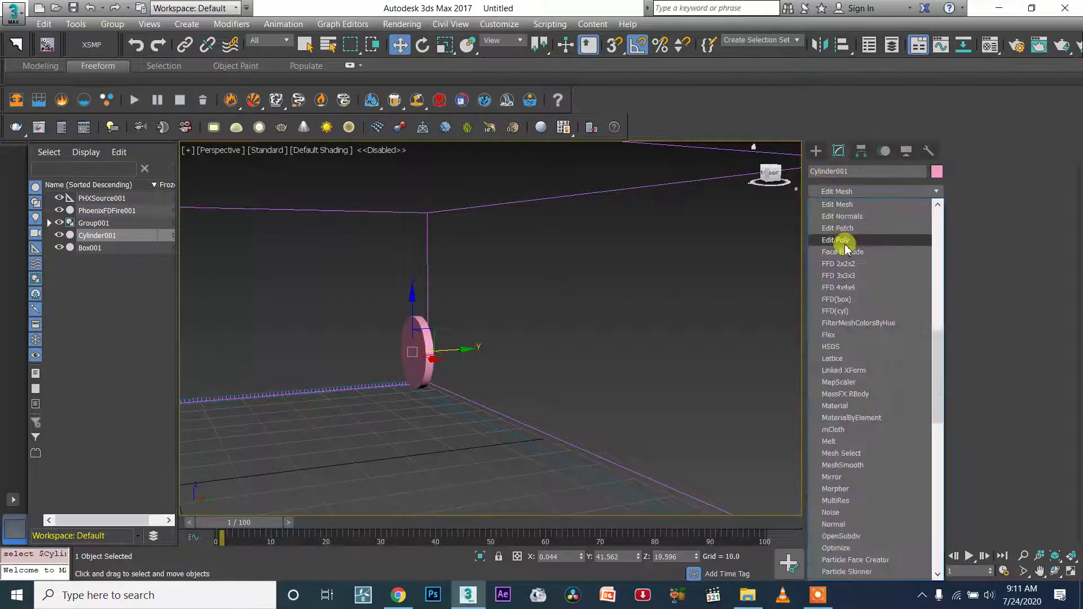
pyautogui.click(846, 241)
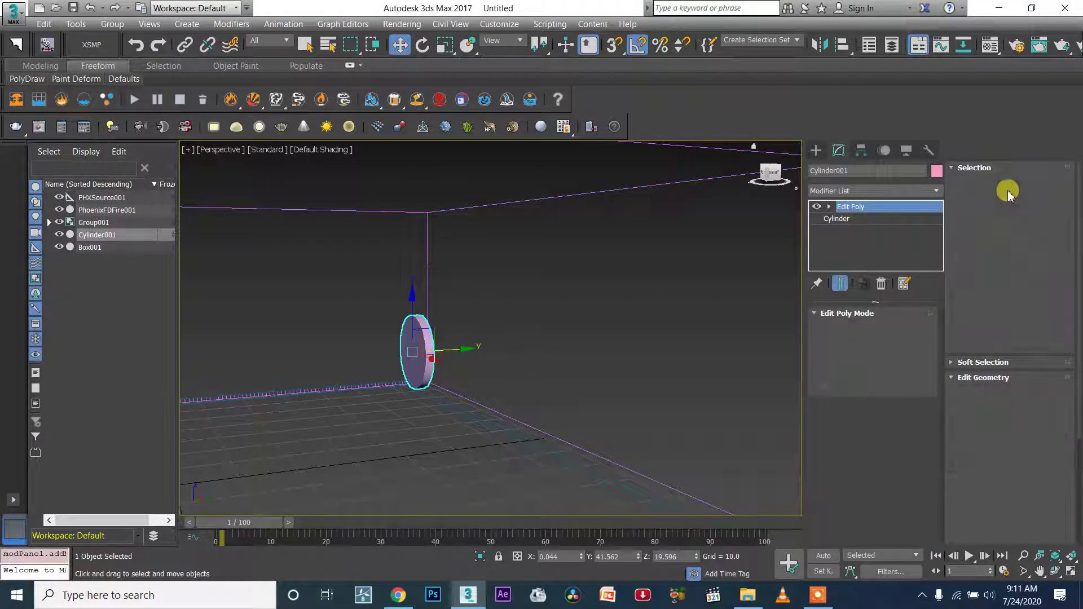
# Step: Select the cylinder's round polygon facing away from the tank and set its material ID to 6
pyautogui.click(1022, 185)
pyautogui.click(406, 370)
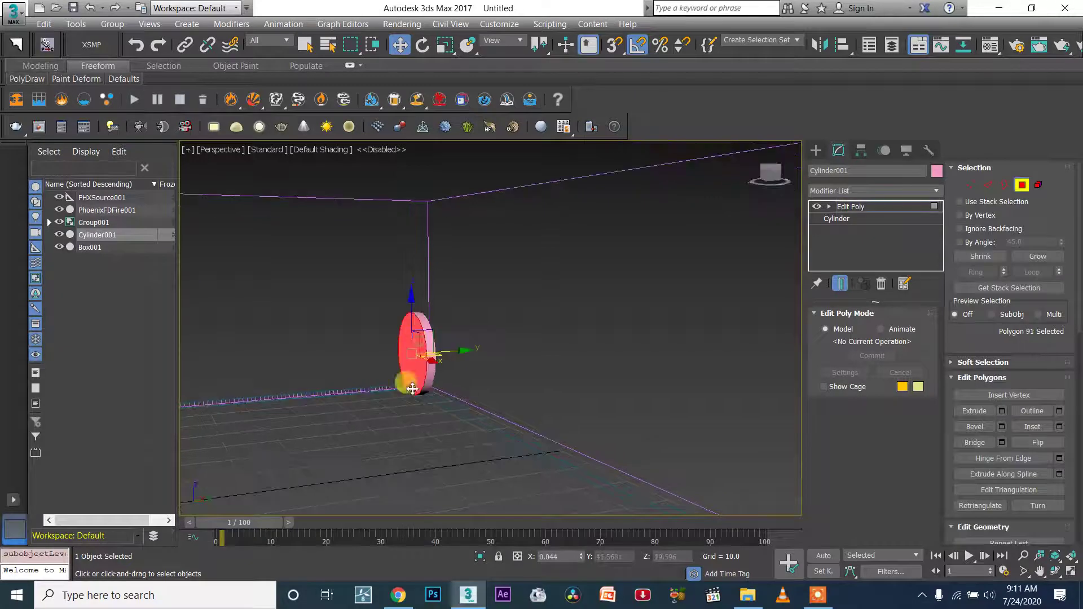
pyautogui.moveTo(1079, 294); pyautogui.dragTo(1079, 460)
pyautogui.click(1030, 457)
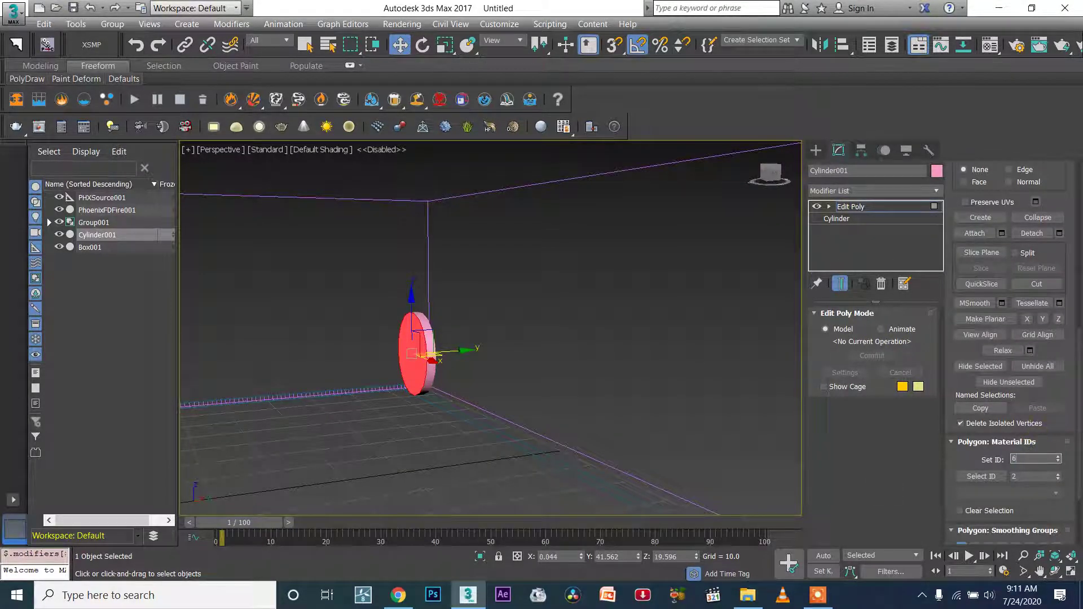
pyautogui.moveTo(553, 383)
pyautogui.mouseDown(button='middle')
pyautogui.moveTo(567, 377)
pyautogui.moveTo(536, 388)
pyautogui.moveTo(558, 390)
pyautogui.mouseUp(button='middle')
# Step: Invert the polygon selection, assign material ID 1 to the remaining faces, and leave sub-object editing
pyautogui.hotkey('ctrl', 'i')
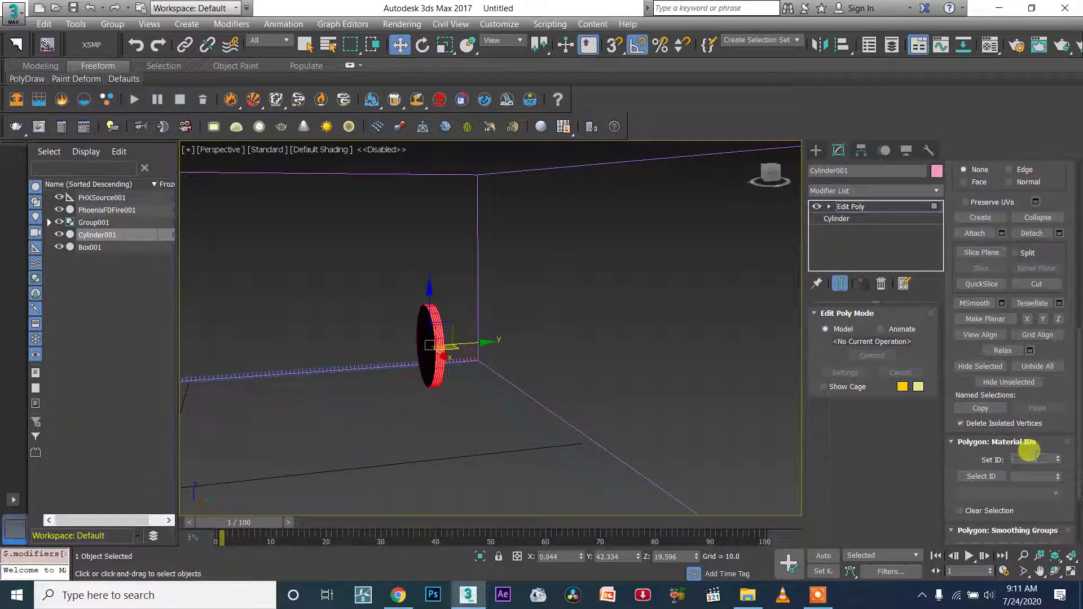
pyautogui.click(1015, 458)
pyautogui.write('1')
pyautogui.press('Return')
pyautogui.moveTo(479, 337); pyautogui.dragTo(512, 346, button='middle')
pyautogui.press('q')
pyautogui.press('1')
pyautogui.press('1')
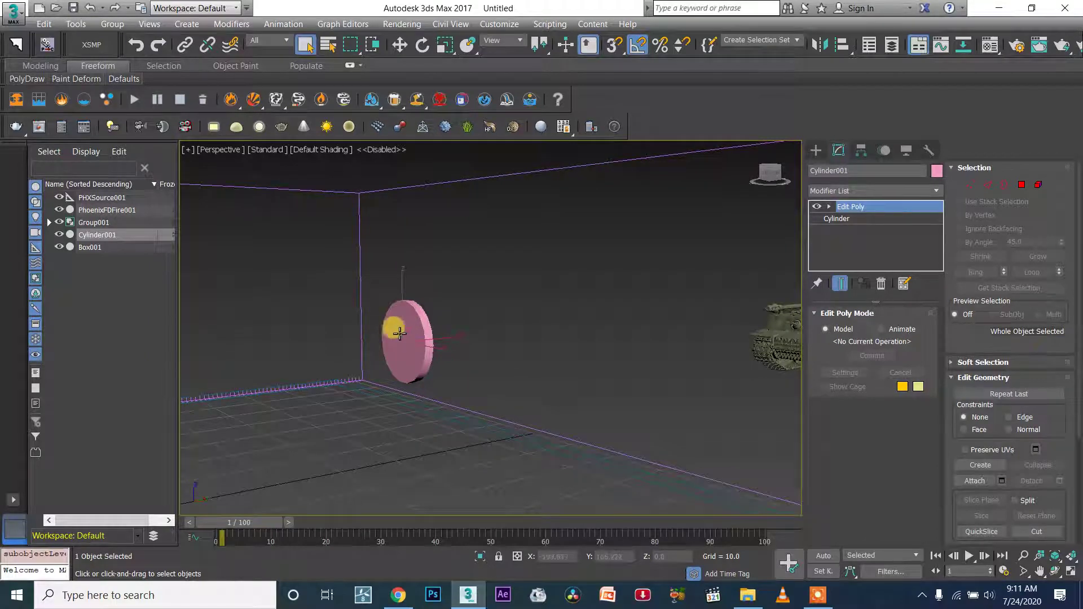
pyautogui.press('w')
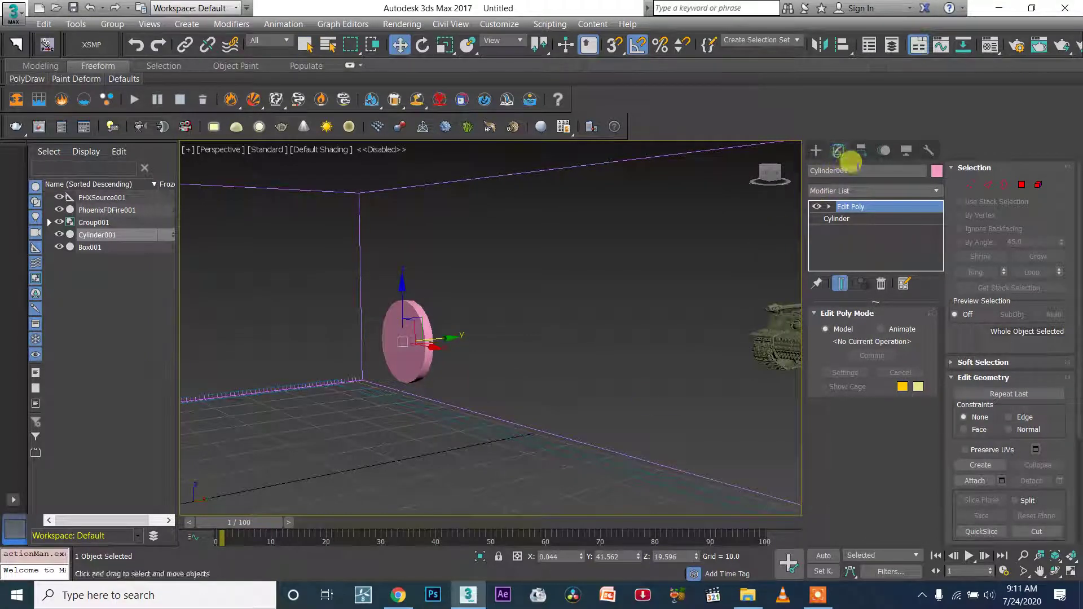
# Step: Create a second PHXSource beside the tank, outside the simulation grid
pyautogui.click(817, 151)
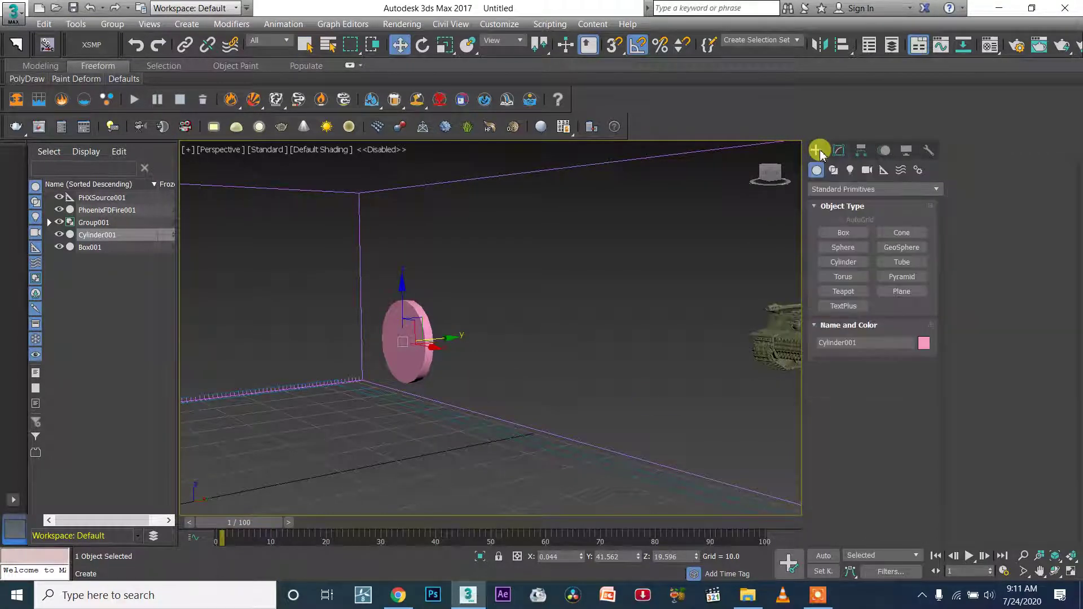
pyautogui.click(884, 170)
pyautogui.click(844, 234)
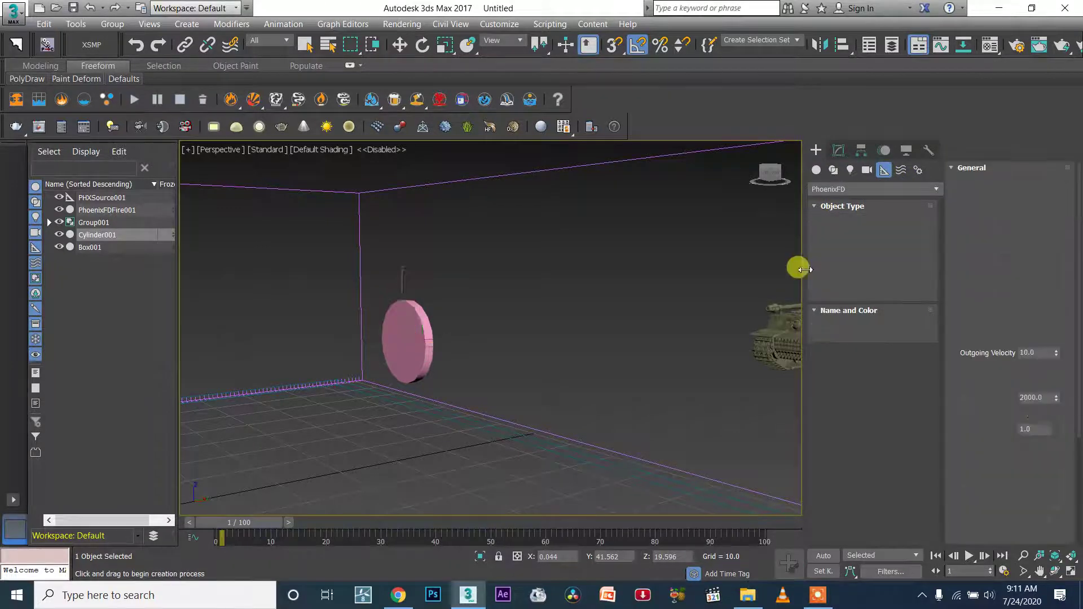
pyautogui.scroll(-5, 687, 327)
pyautogui.moveTo(688, 351); pyautogui.dragTo(689, 347)
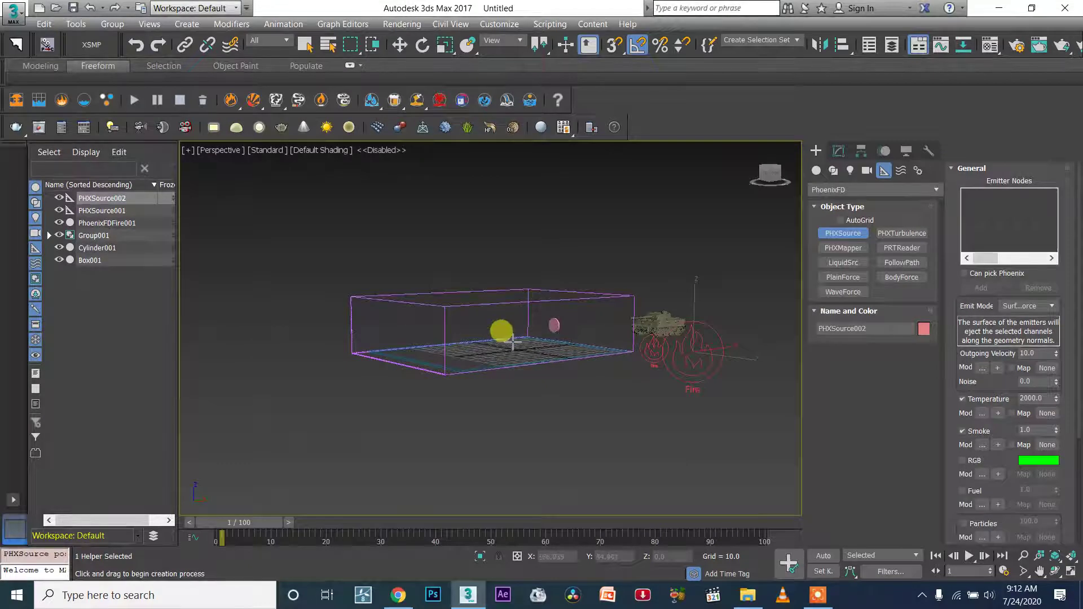
# Step: Scale the new source helper down to about 51 percent and open its parameters
pyautogui.press('r')
pyautogui.moveTo(701, 348); pyautogui.dragTo(710, 399)
pyautogui.scroll(6, 552, 313)
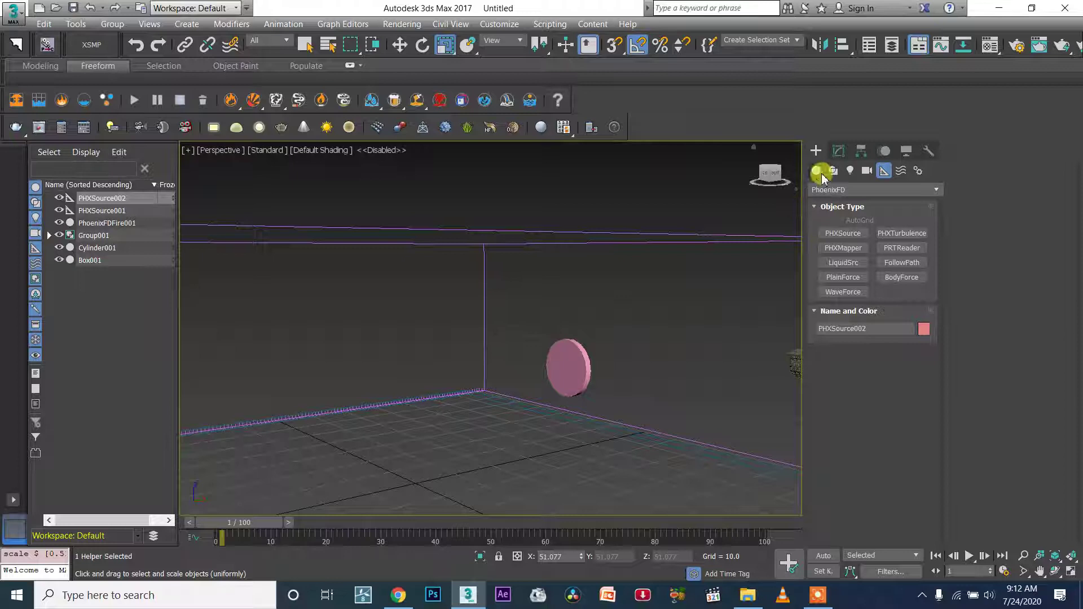
pyautogui.click(838, 151)
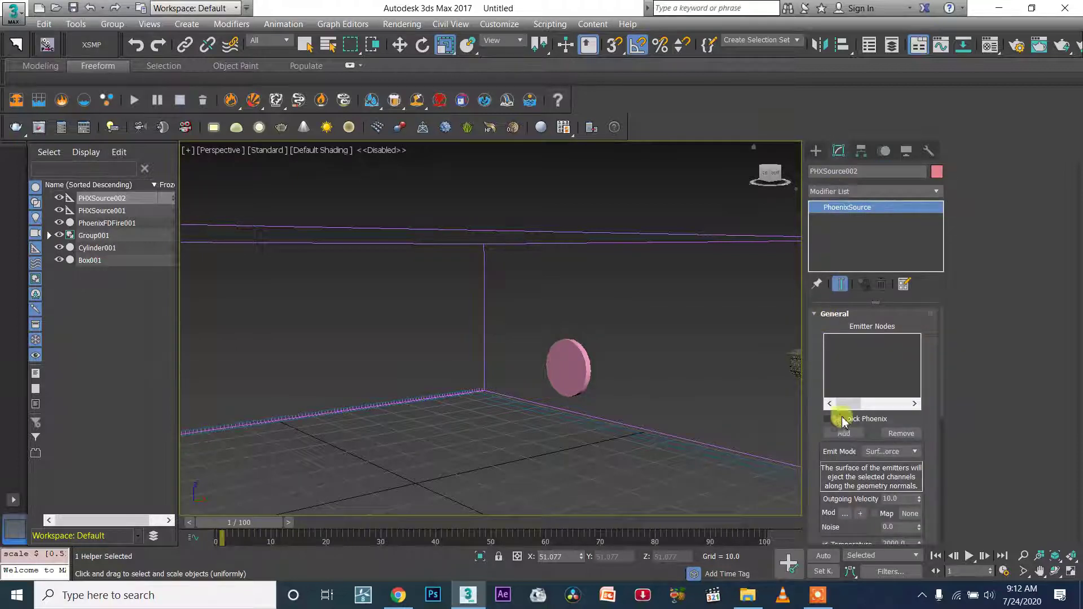
# Step: Add the cylinder to the second source's emitter nodes and set the source's polygon ID to 6
pyautogui.click(564, 363)
pyautogui.rightClick(610, 372)
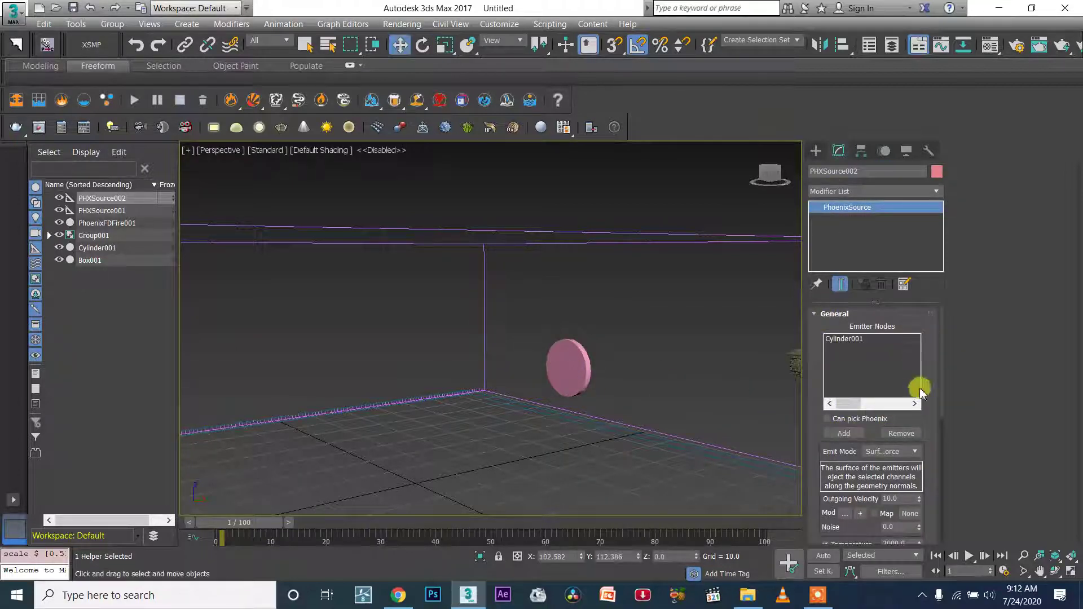
pyautogui.moveTo(941, 380); pyautogui.dragTo(931, 513)
pyautogui.click(898, 486)
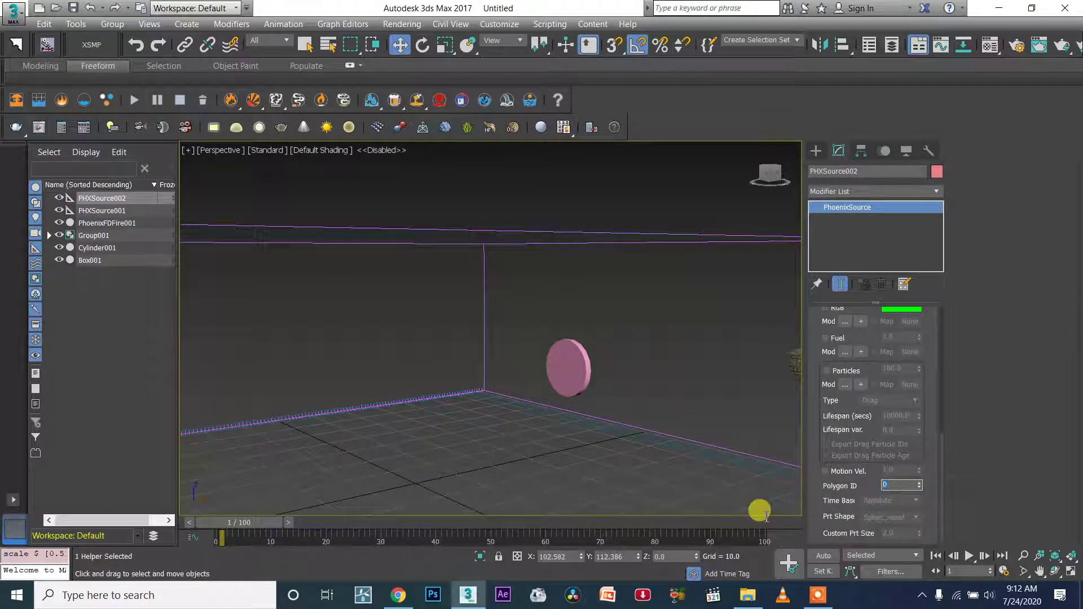
# Step: At frame 2, turn on Auto Key and add a temperature key of 2000 for the second source
pyautogui.keyDown('alt'); pyautogui.moveTo(622, 378); pyautogui.dragTo(361, 353, button='middle'); pyautogui.keyUp('alt')
pyautogui.moveTo(223, 526); pyautogui.dragTo(220, 539)
pyautogui.click(284, 523)
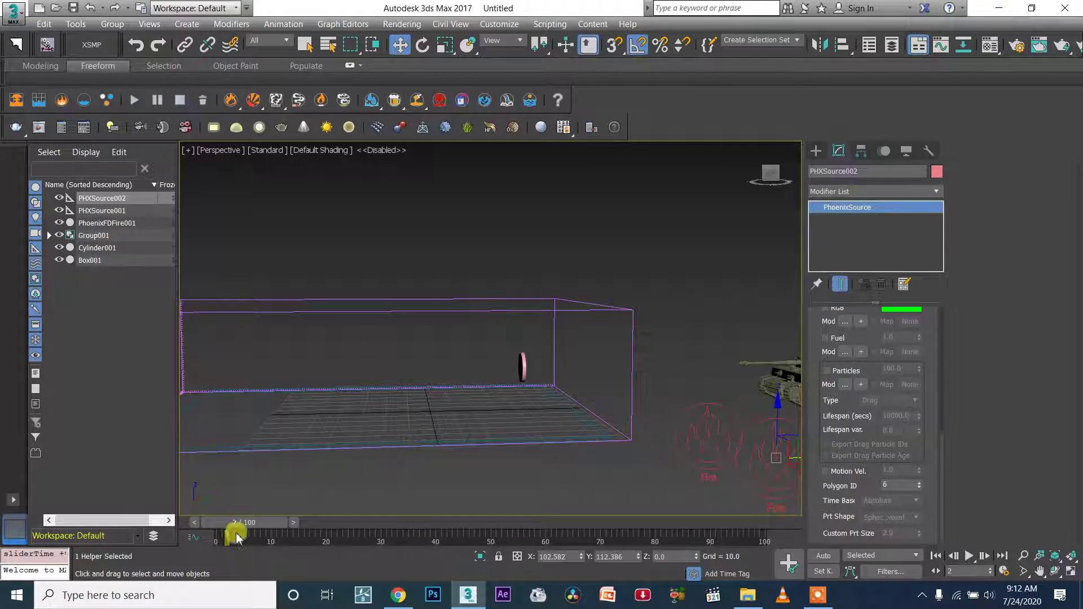
pyautogui.click(520, 364)
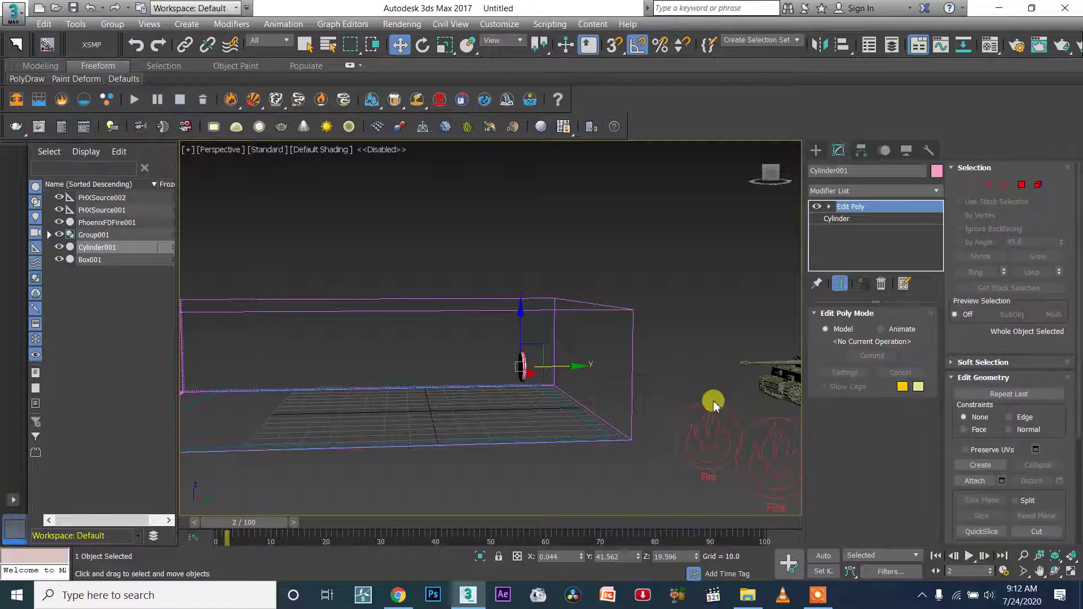
pyautogui.click(784, 440)
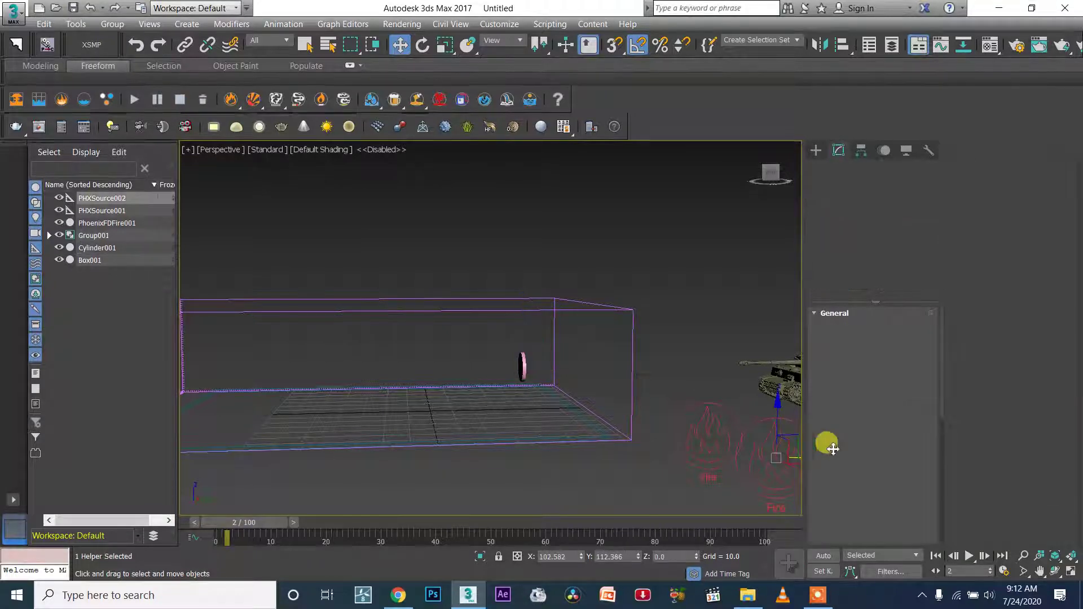
pyautogui.moveTo(939, 407); pyautogui.dragTo(939, 455)
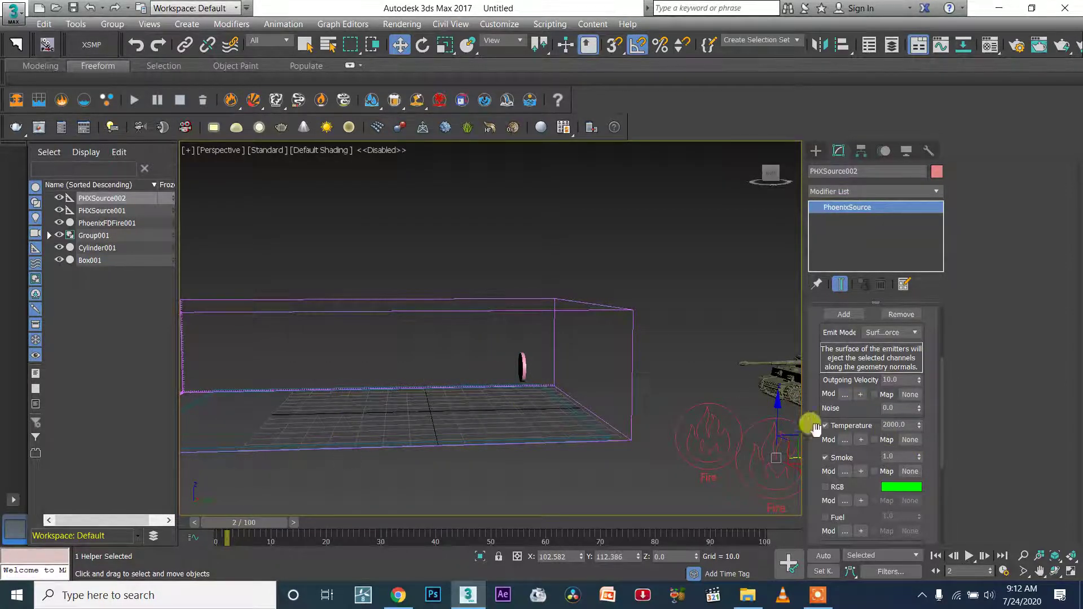
pyautogui.click(911, 424)
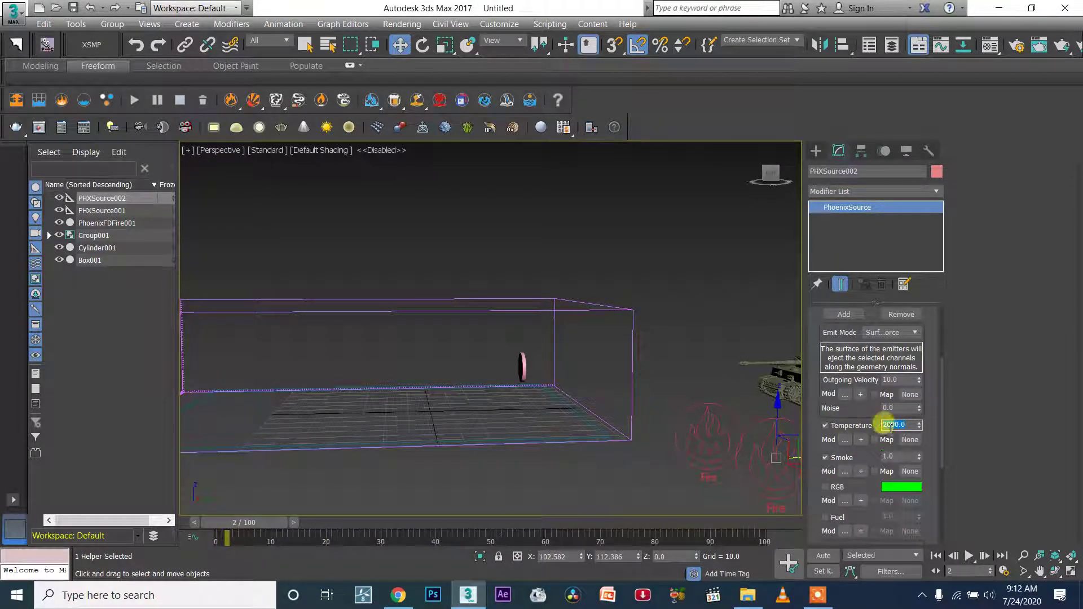
pyautogui.click(824, 555)
pyautogui.click(897, 425)
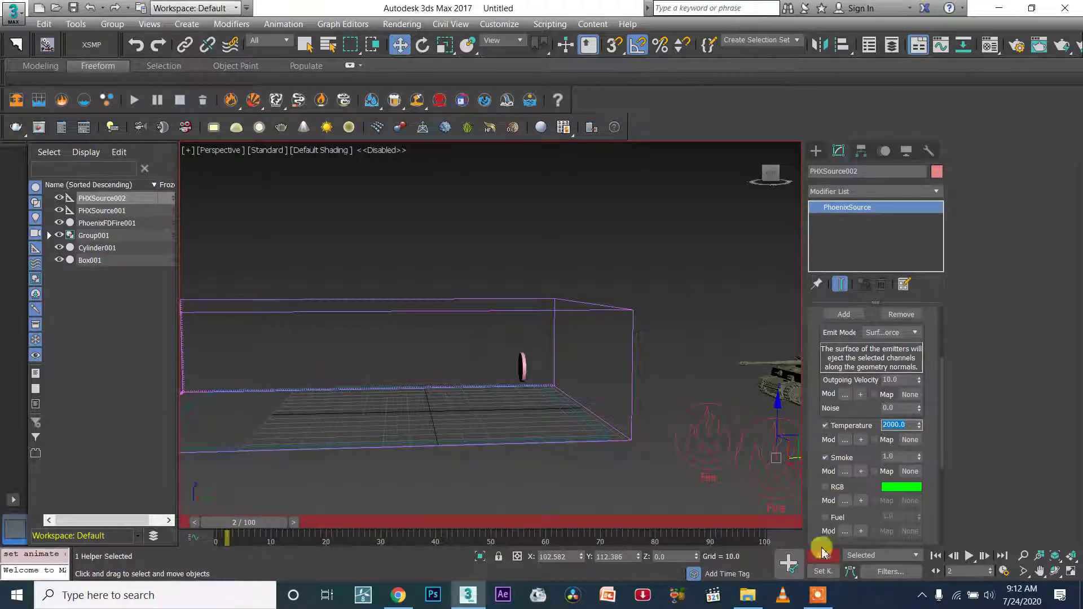
pyautogui.rightClick(900, 423)
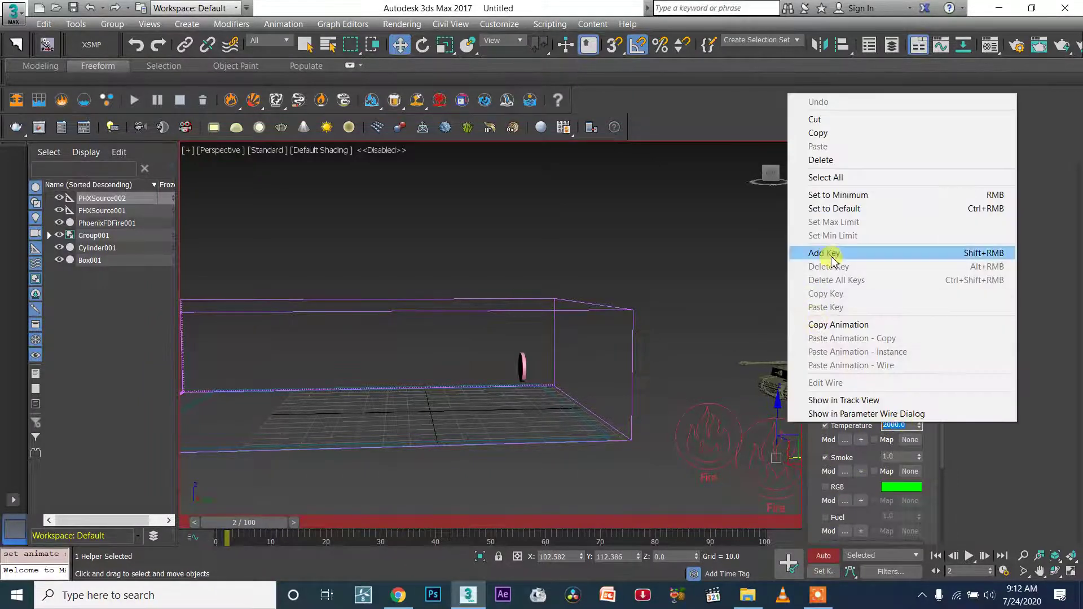
pyautogui.click(831, 253)
# Step: Add a key for the second source's smoke value of 1 at frame 2
pyautogui.click(890, 456)
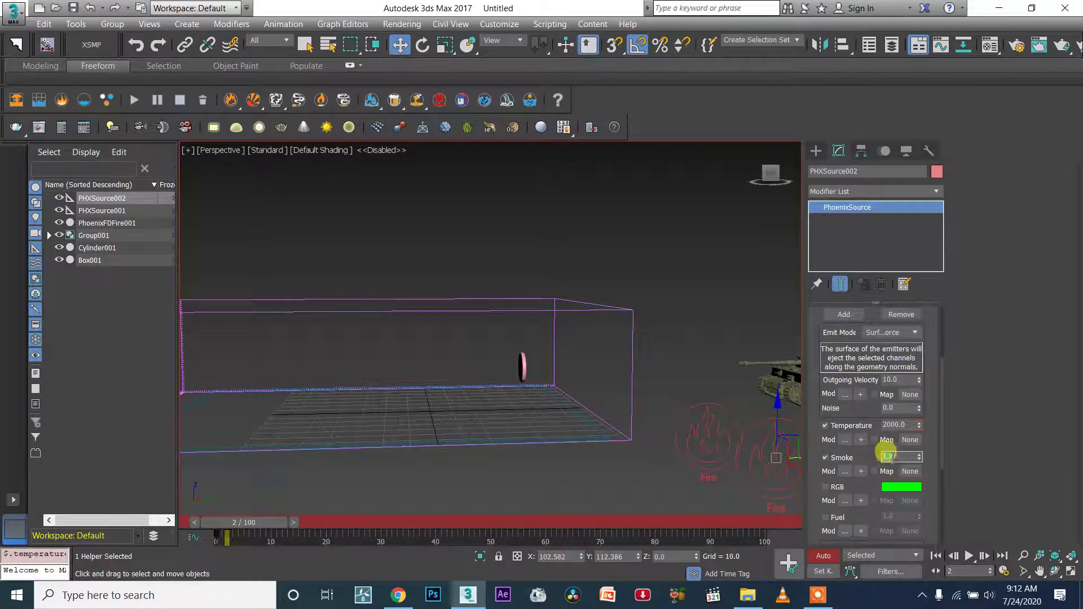
pyautogui.rightClick(889, 456)
pyautogui.click(853, 283)
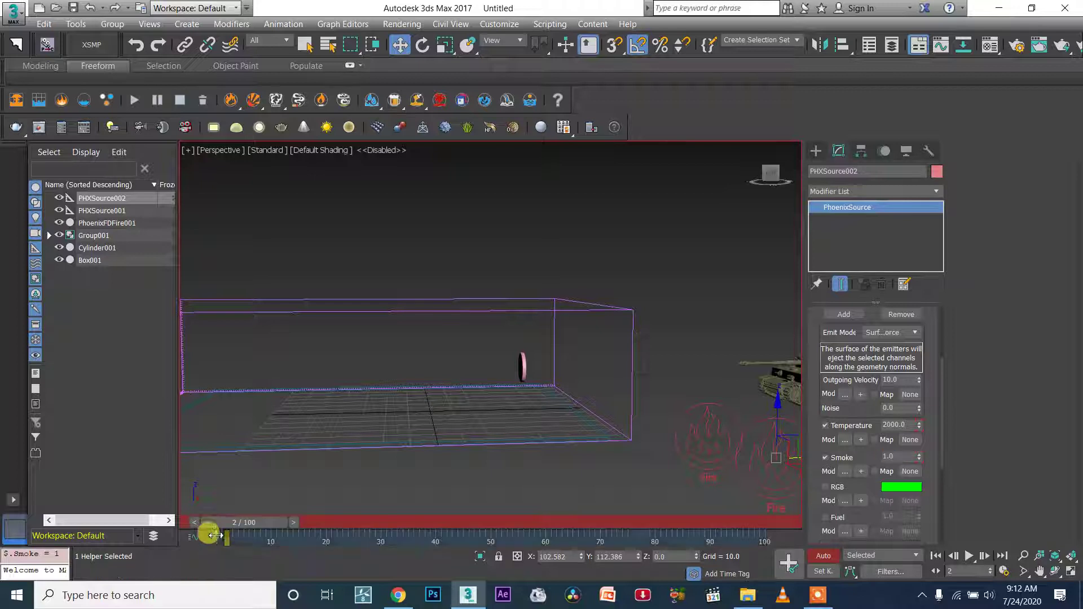
# Step: At frame 1, set the second source's temperature and smoke to 0
pyautogui.moveTo(217, 542); pyautogui.dragTo(239, 523)
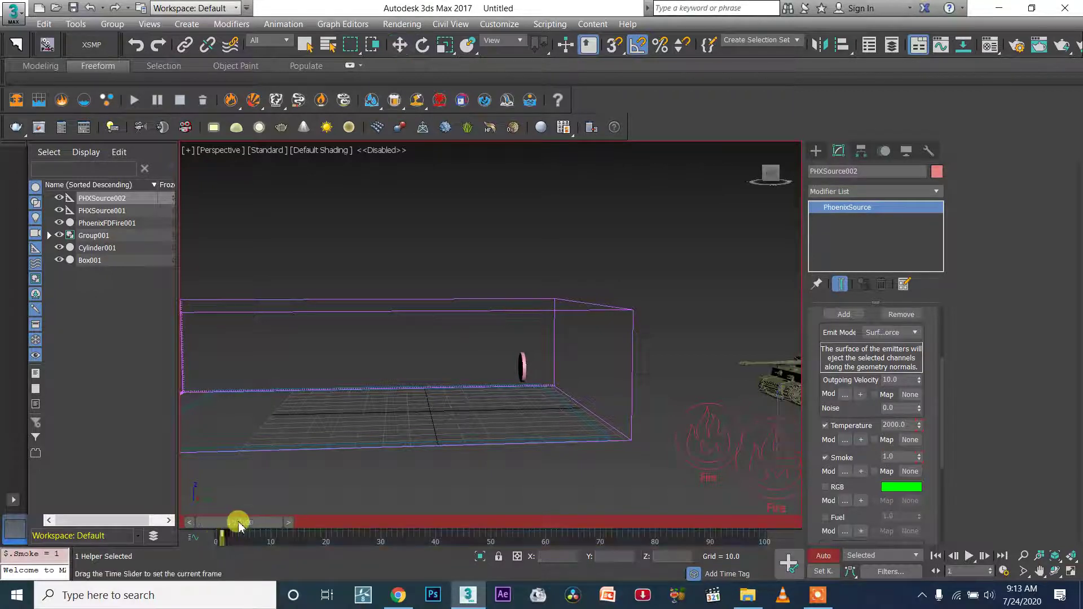
pyautogui.doubleClick(909, 423)
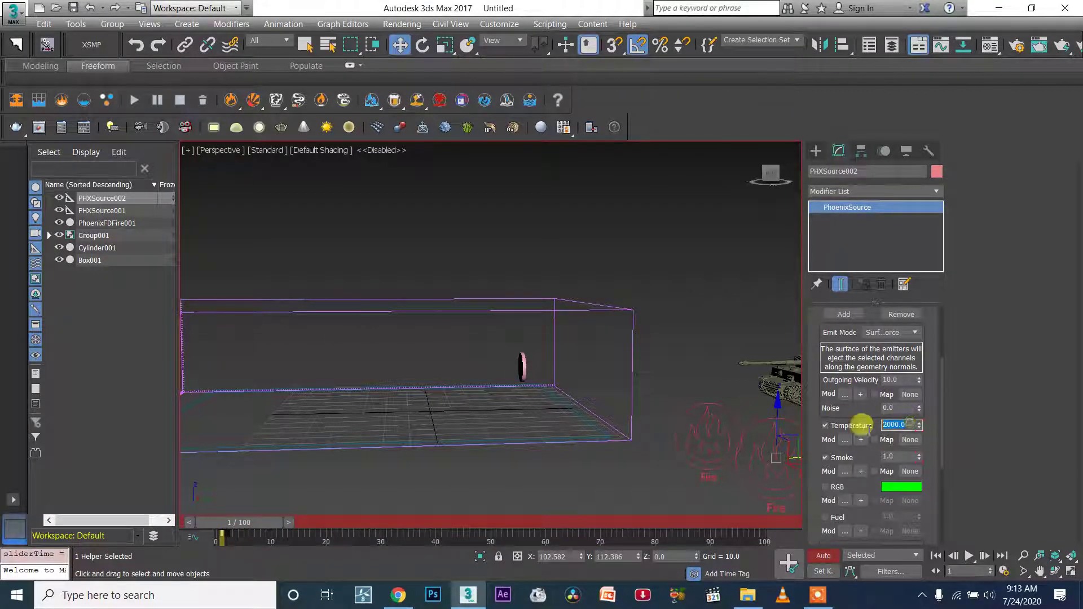
pyautogui.press('Tab')
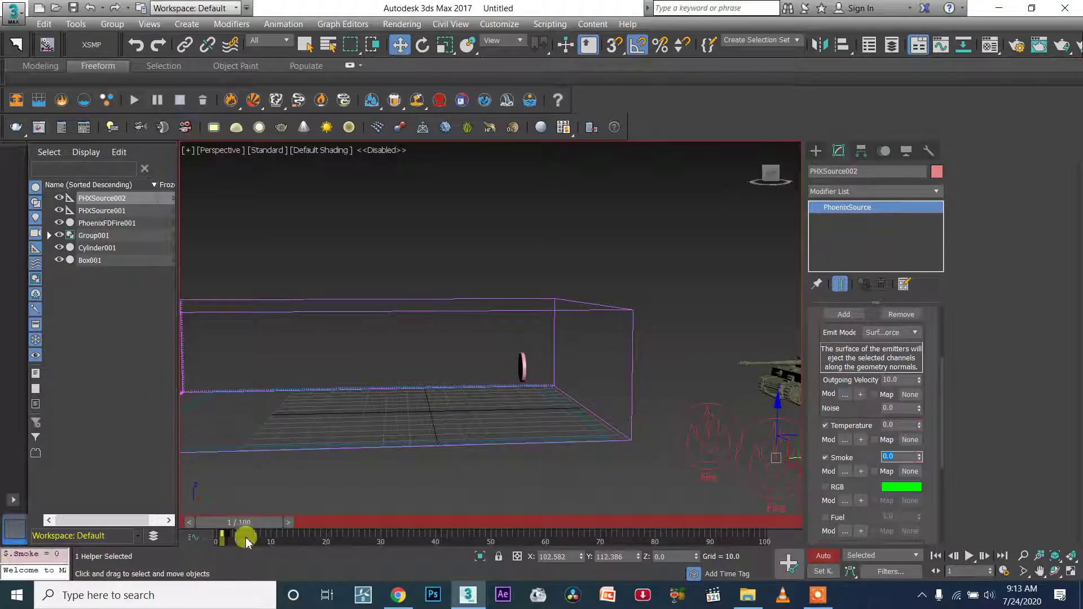
# Step: Shift the second source's two keys one frame later, to frames 2 and 3, and return to frame 1
pyautogui.moveTo(196, 522); pyautogui.dragTo(49, 537)
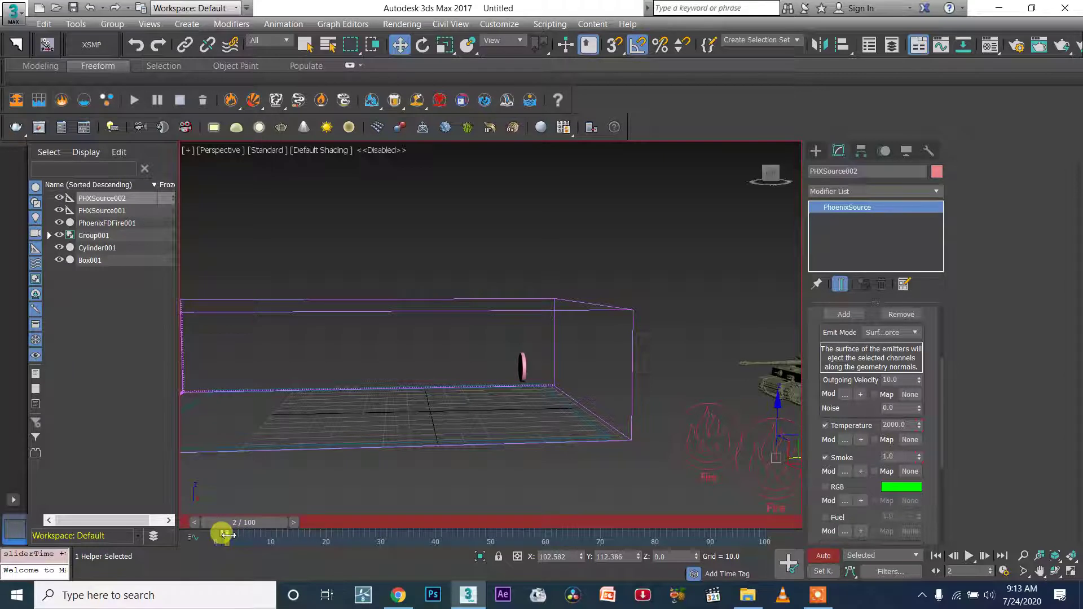
pyautogui.moveTo(227, 534); pyautogui.dragTo(231, 534)
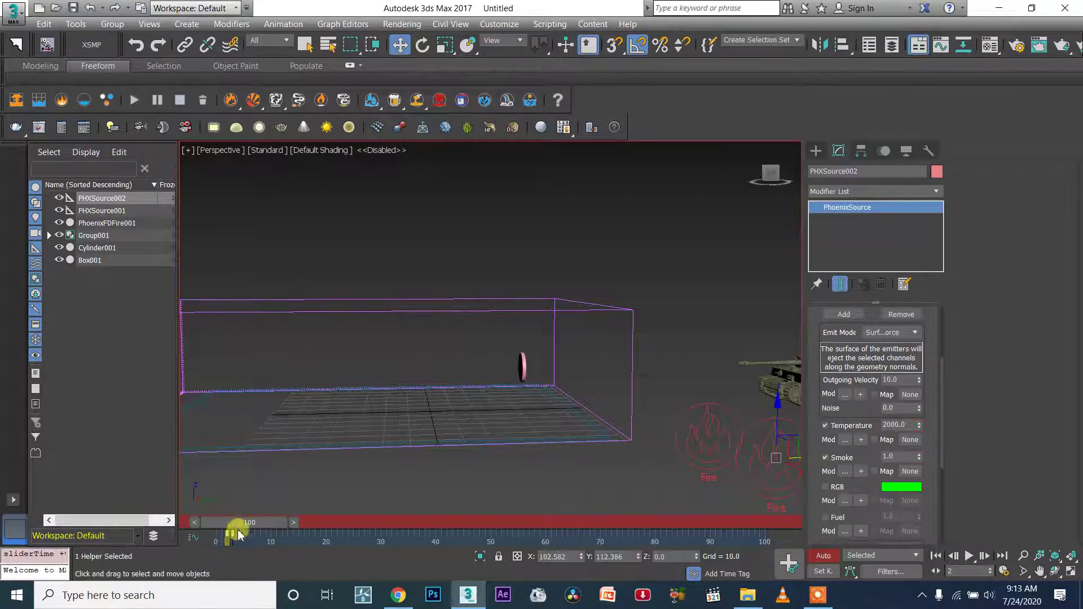
pyautogui.press('Home')
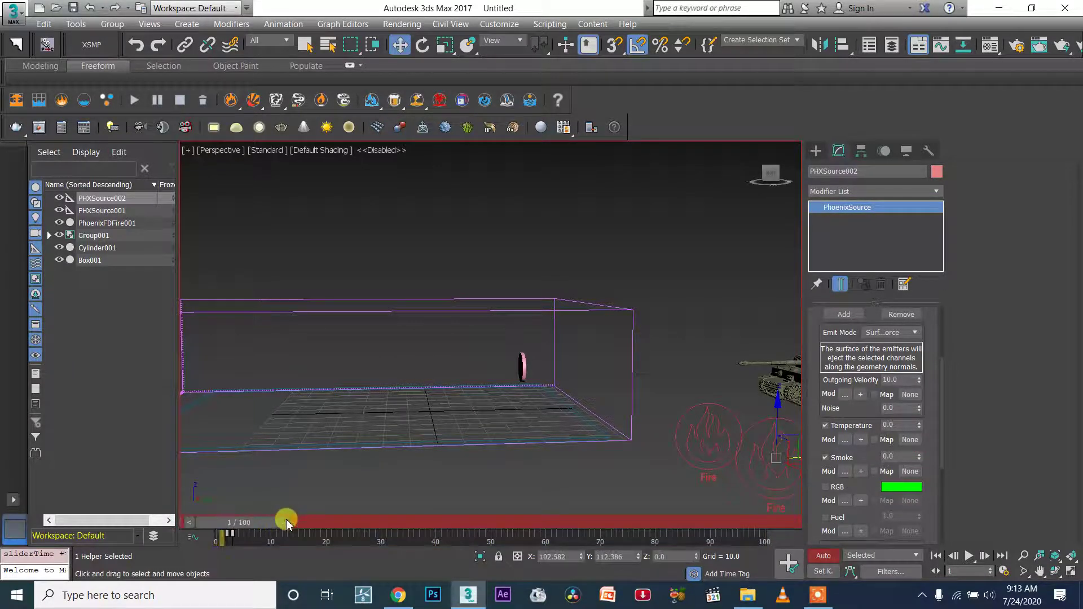
# Step: Step through frames 2 and 3 to check the second source's emission keys against the cylinder
pyautogui.click(291, 523)
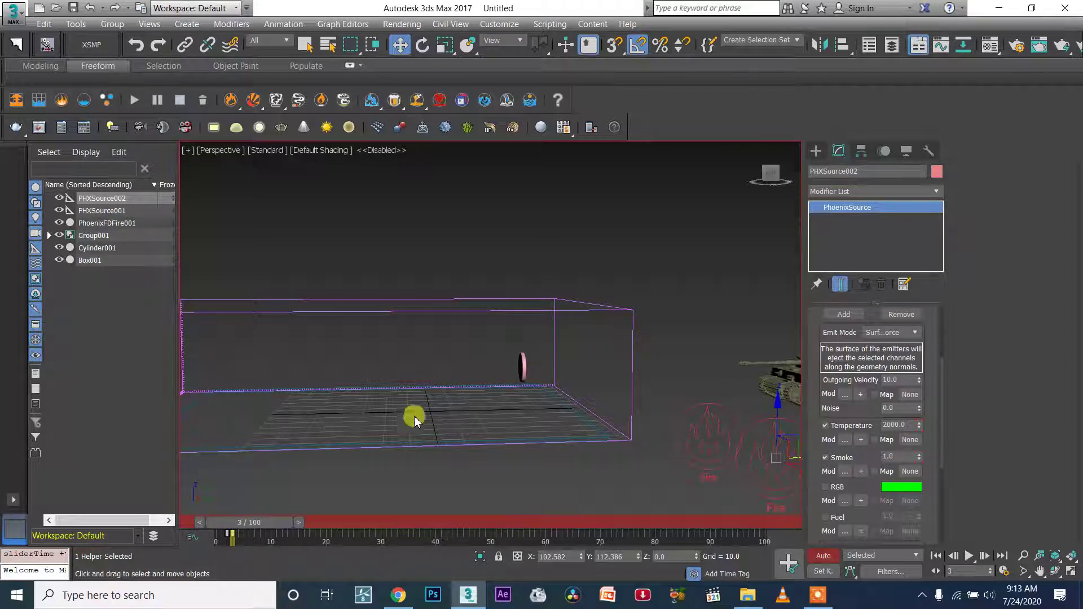
pyautogui.moveTo(271, 523)
pyautogui.mouseDown()
pyautogui.moveTo(299, 516)
pyautogui.moveTo(271, 510)
pyautogui.mouseUp()
pyautogui.press('w')
pyautogui.moveTo(277, 412); pyautogui.dragTo(419, 385, button='middle')
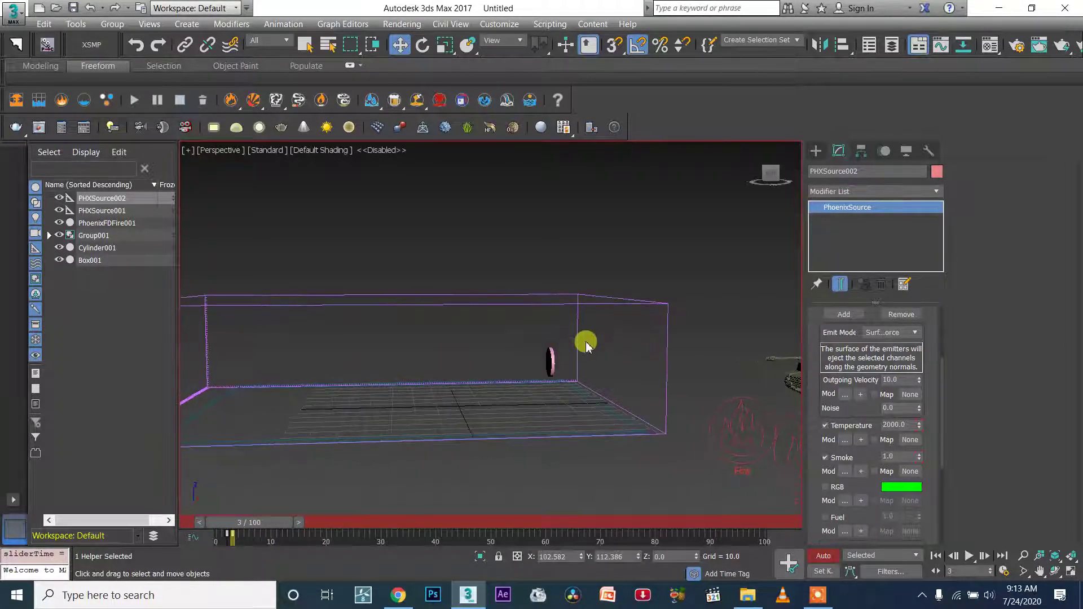
pyautogui.click(551, 361)
pyautogui.moveTo(275, 526); pyautogui.dragTo(271, 524)
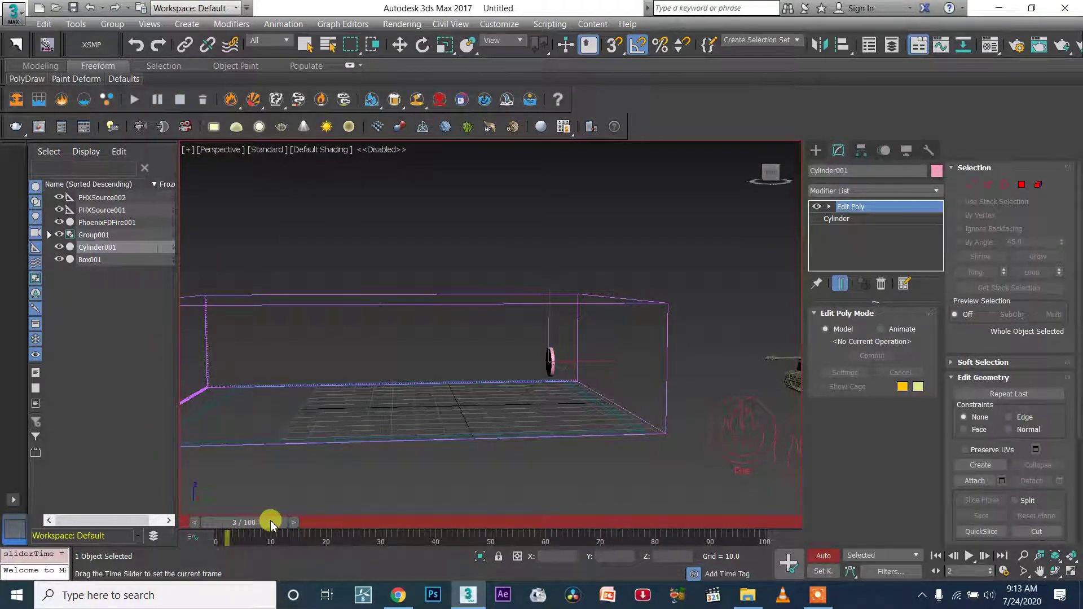
pyautogui.press('w')
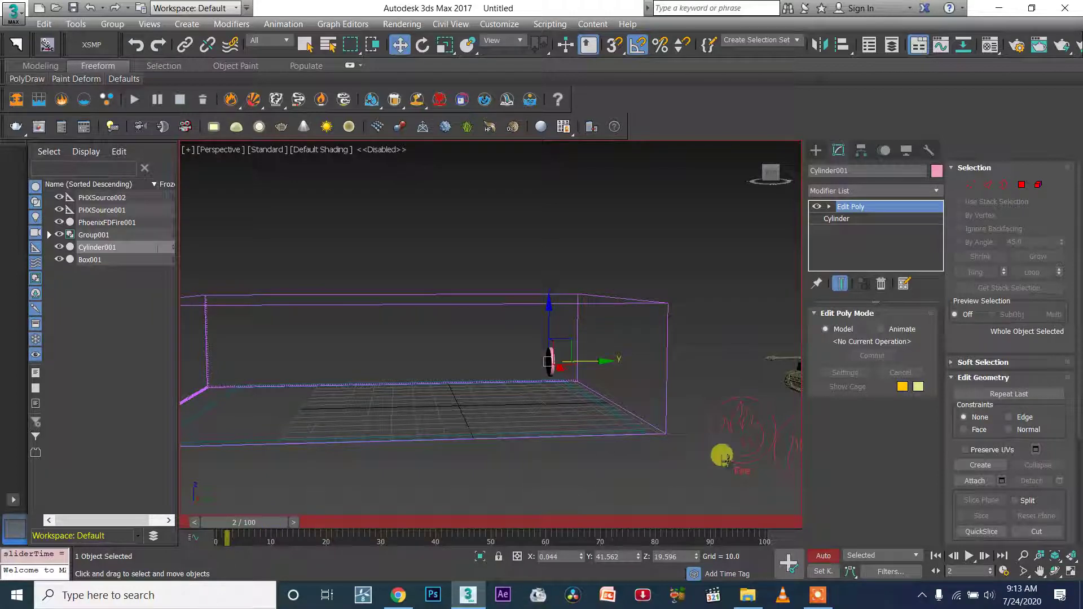
pyautogui.click(776, 471)
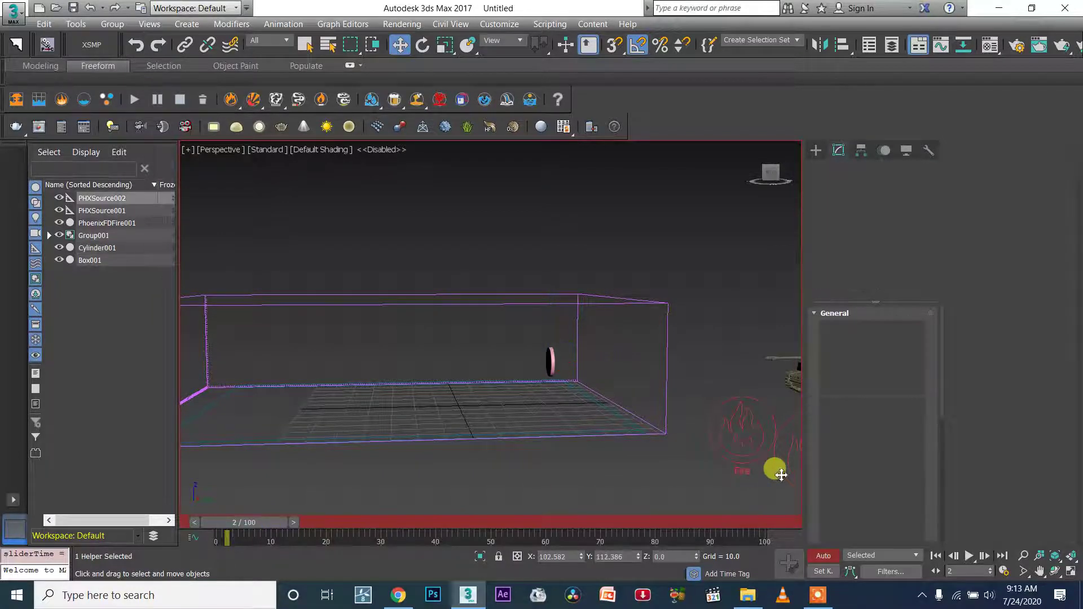
pyautogui.click(294, 522)
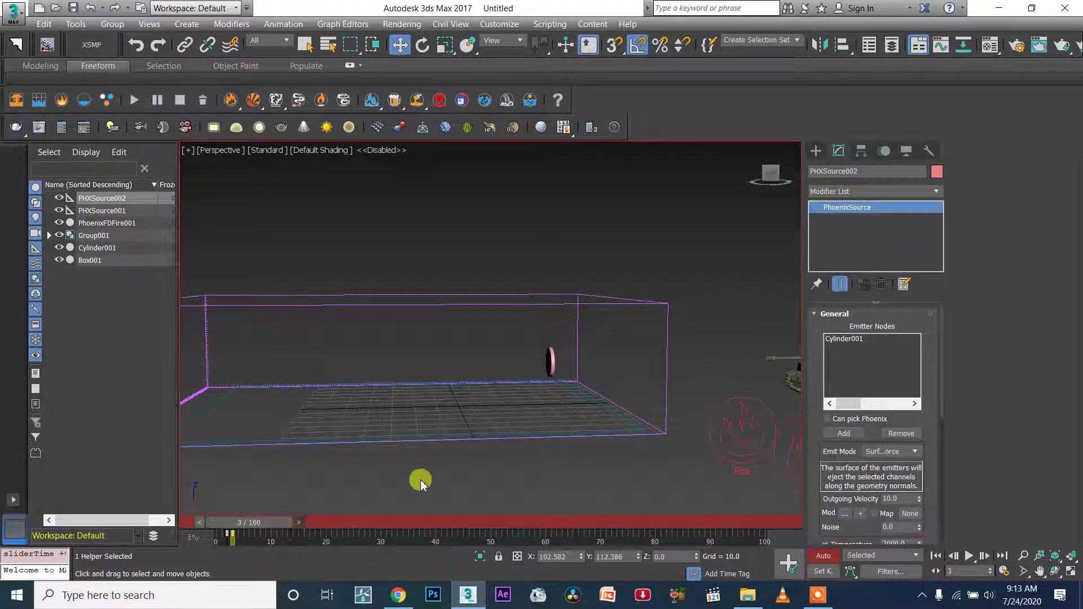
# Step: Animate the cylinder between frames 3 and 20, moving it along Y to about -138 at the grid's far end from the tank
pyautogui.click(547, 357)
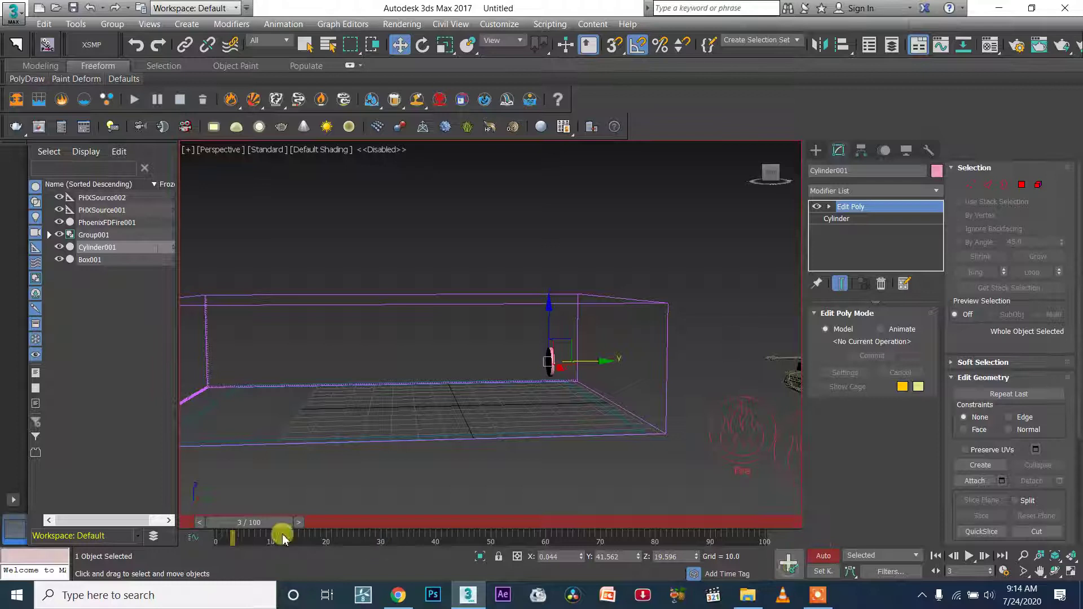
pyautogui.moveTo(278, 522); pyautogui.dragTo(345, 525)
pyautogui.click(364, 513)
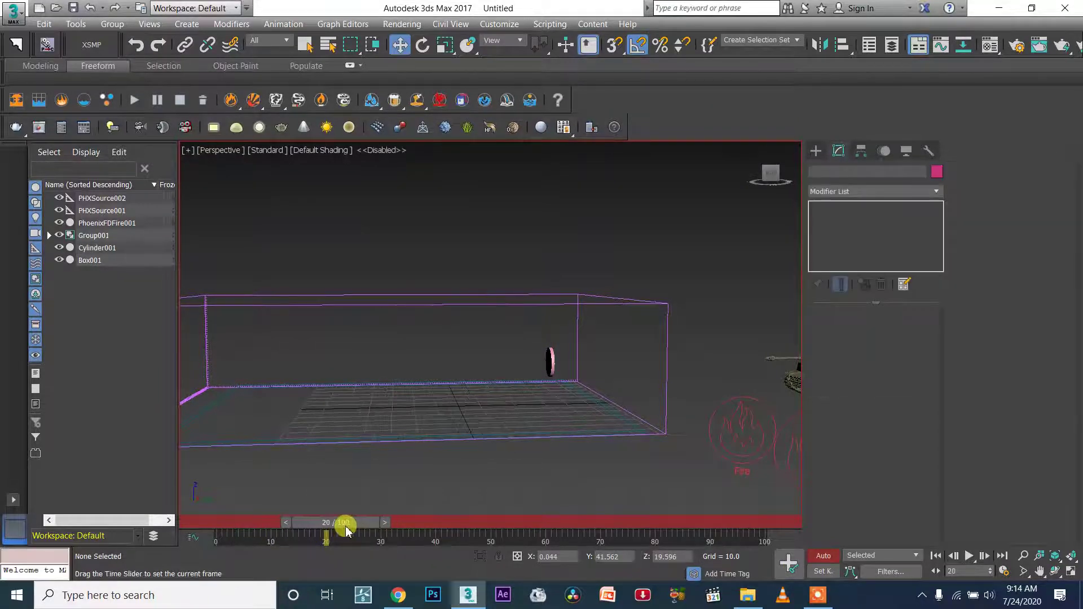
pyautogui.click(547, 364)
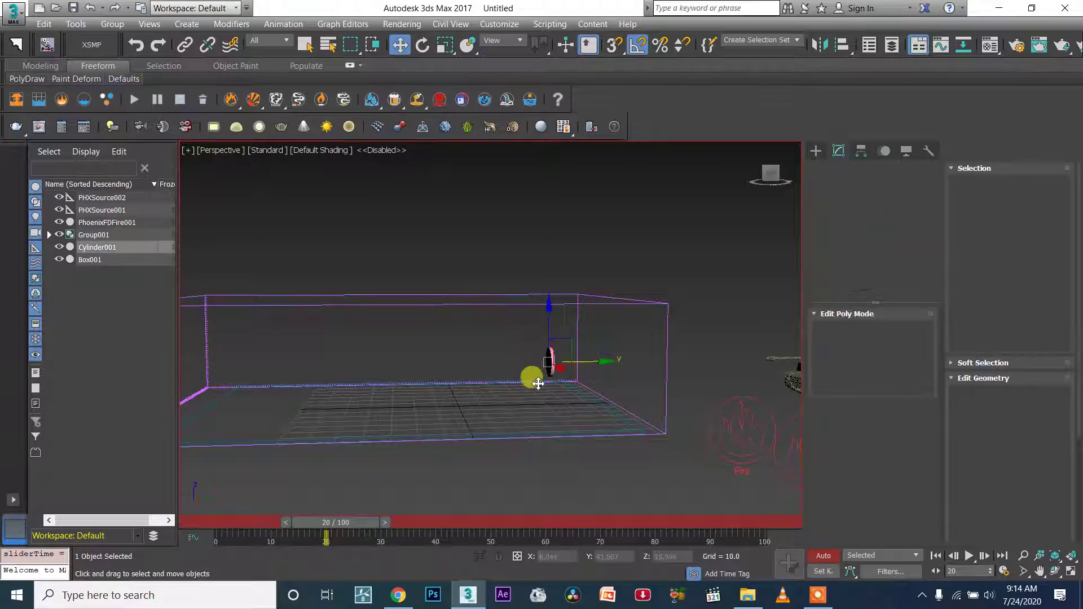
pyautogui.scroll(-3, 546, 372)
pyautogui.moveTo(588, 373); pyautogui.dragTo(314, 396)
# Step: Play the animation from the start to review the cylinder's travel through the simulation grid, and return to frame 0
pyautogui.moveTo(346, 532); pyautogui.dragTo(273, 530)
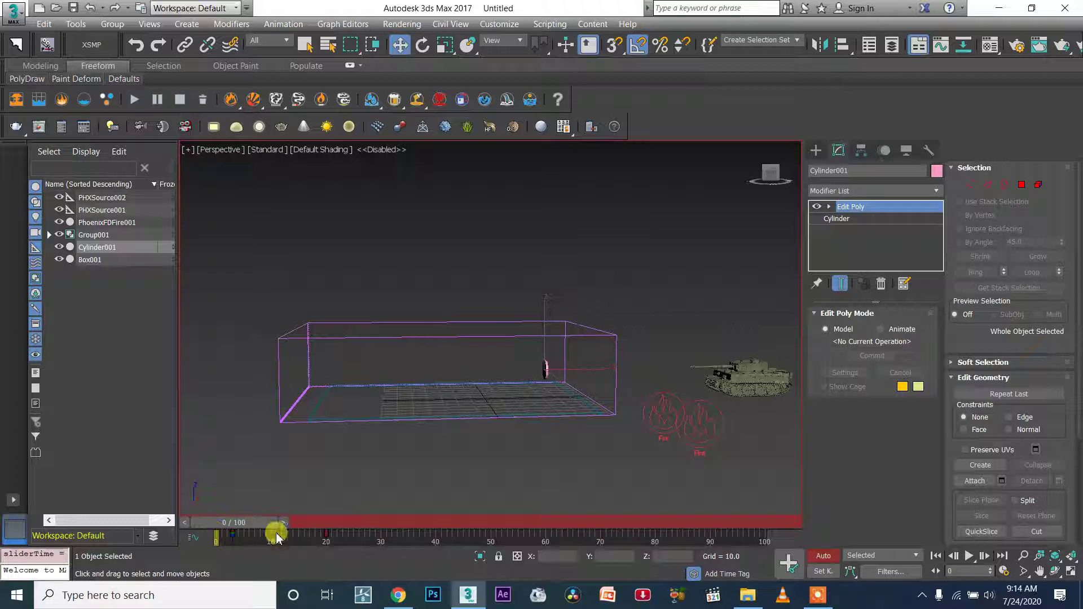
pyautogui.click(969, 557)
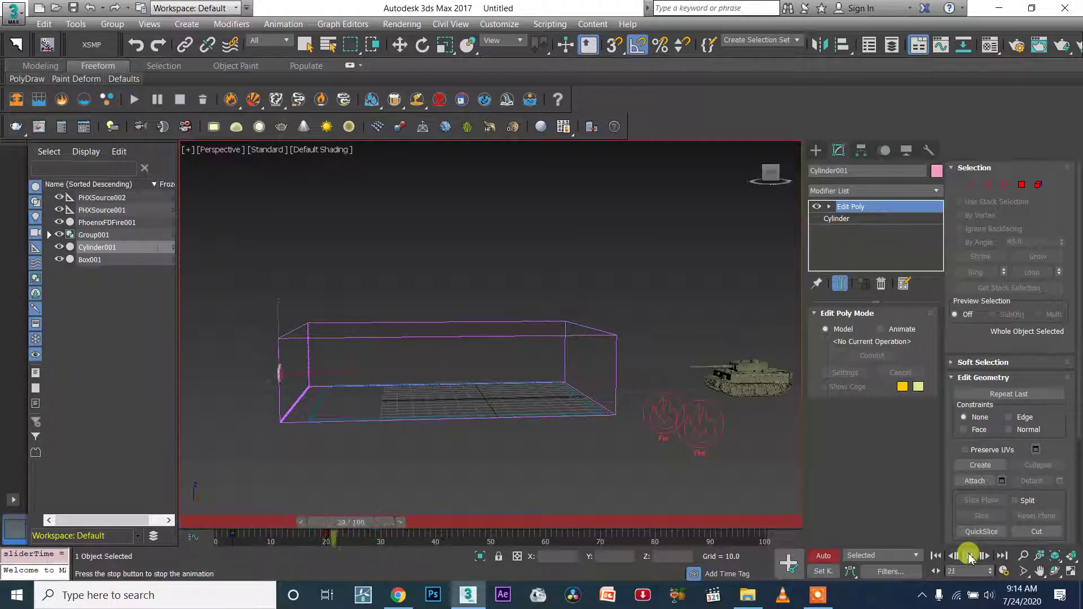
pyautogui.click(496, 545)
pyautogui.moveTo(460, 520); pyautogui.dragTo(237, 522)
pyautogui.click(968, 557)
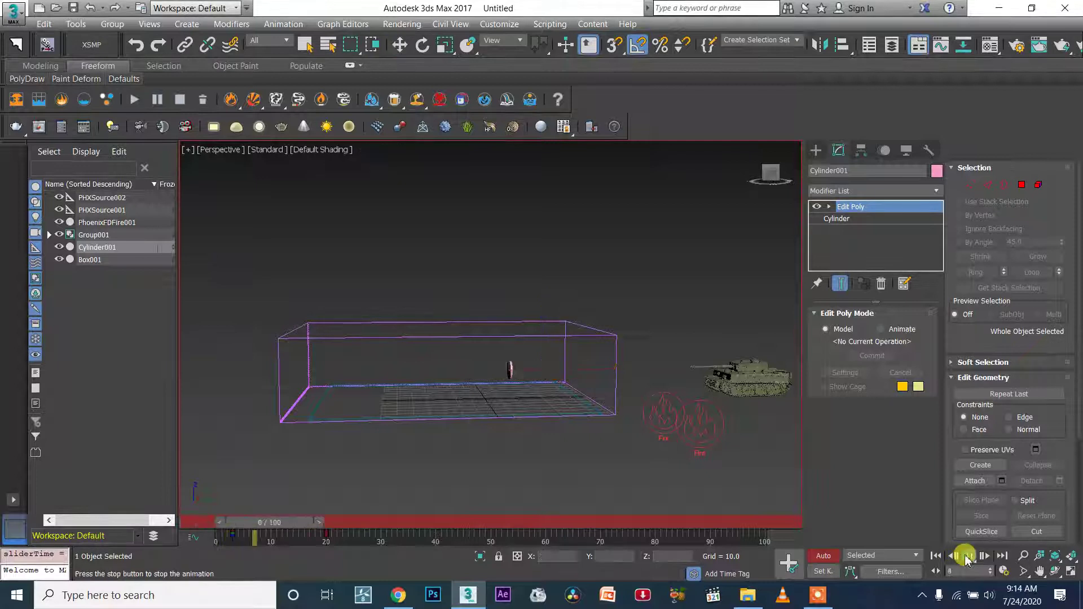
pyautogui.click(968, 556)
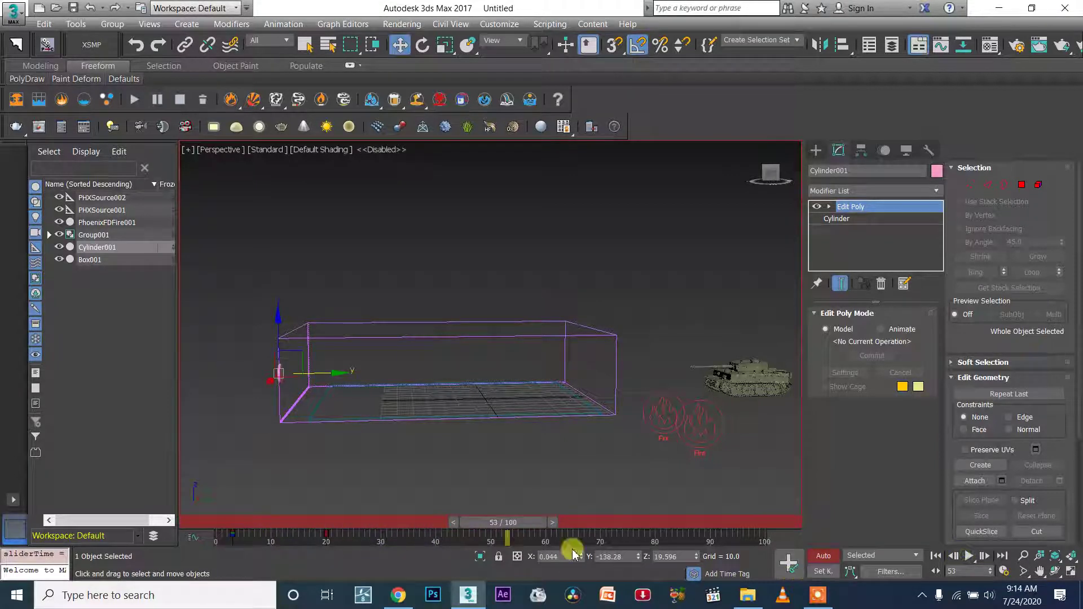
pyautogui.moveTo(500, 522); pyautogui.dragTo(186, 519)
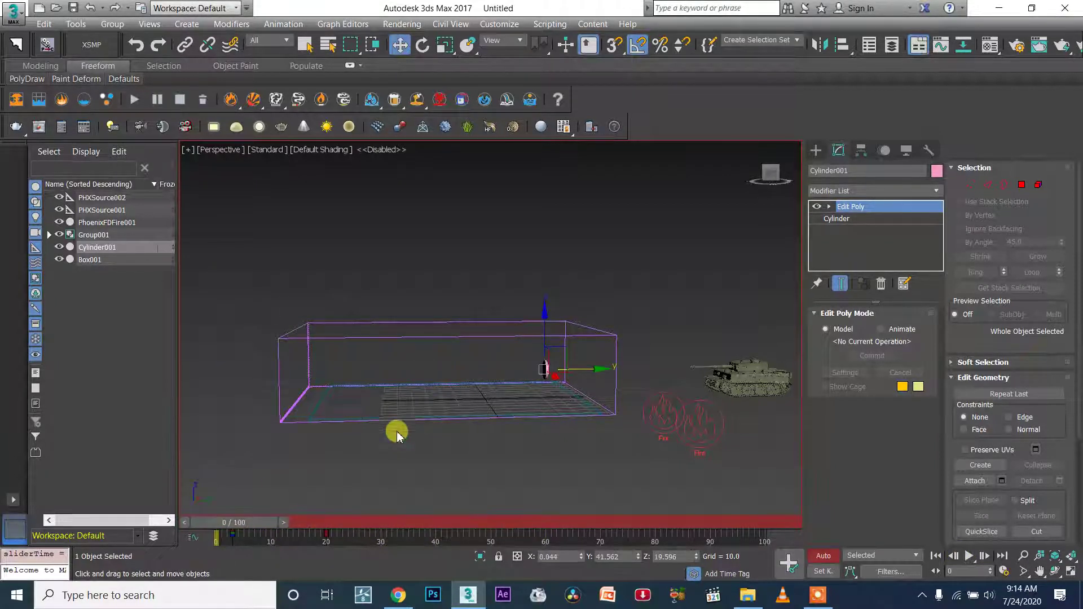
# Step: Scrub through the cylinder's first frames, select the second fire source beside the tank, and set the time to frame 3
pyautogui.scroll(2, 532, 361)
pyautogui.moveTo(247, 520); pyautogui.dragTo(291, 521)
pyautogui.scroll(2, 718, 471)
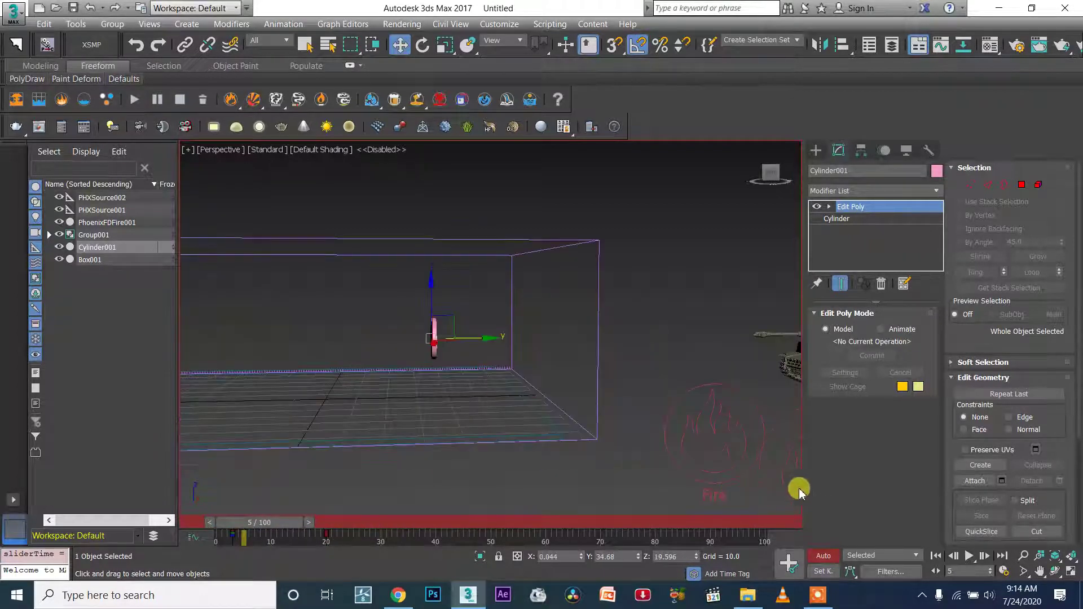
pyautogui.click(781, 483)
pyautogui.moveTo(290, 524)
pyautogui.mouseDown()
pyautogui.moveTo(259, 514)
pyautogui.moveTo(268, 523)
pyautogui.mouseUp()
pyautogui.press('w')
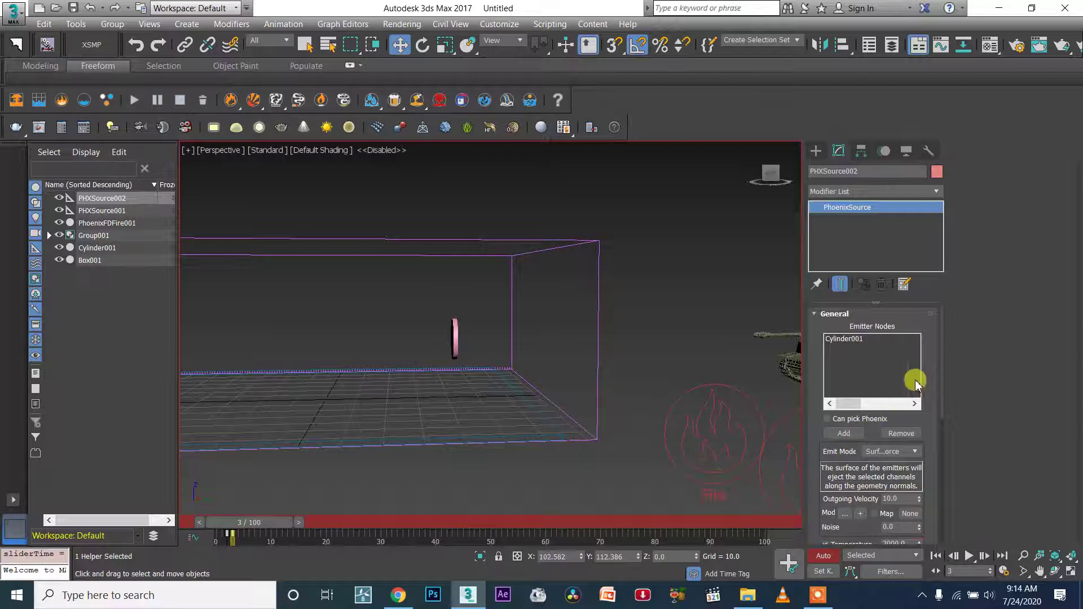
pyautogui.moveTo(943, 377); pyautogui.dragTo(947, 408)
pyautogui.moveTo(559, 428); pyautogui.dragTo(661, 368, button='middle')
pyautogui.moveTo(320, 306); pyautogui.dragTo(539, 305, button='middle')
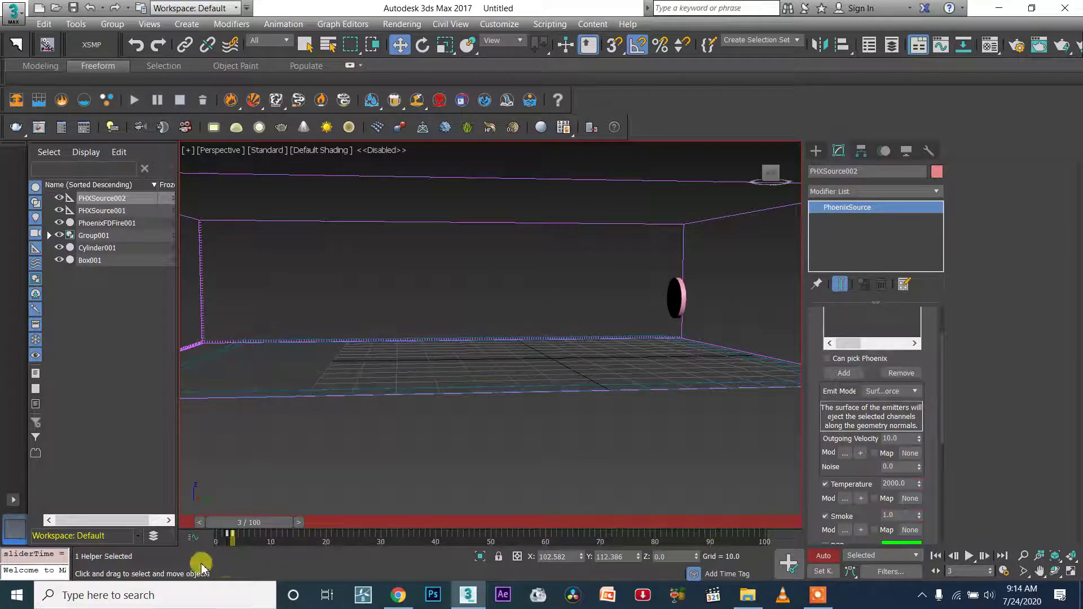
# Step: Step back and forth between frames 4 and 7 to examine how far the cylinder travels inside the grid
pyautogui.moveTo(248, 522); pyautogui.dragTo(271, 520)
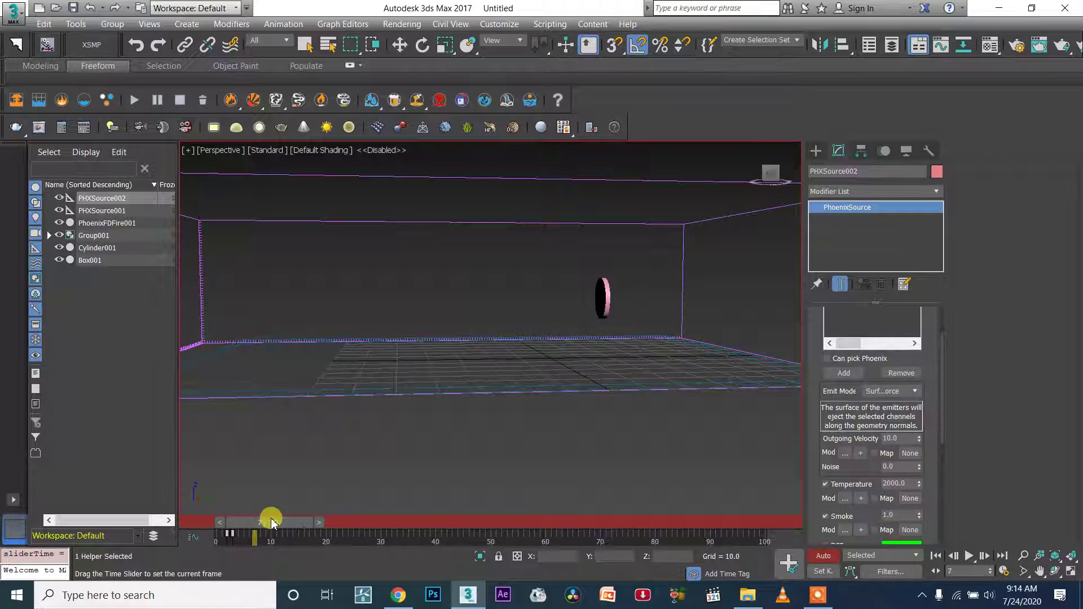
pyautogui.press('w')
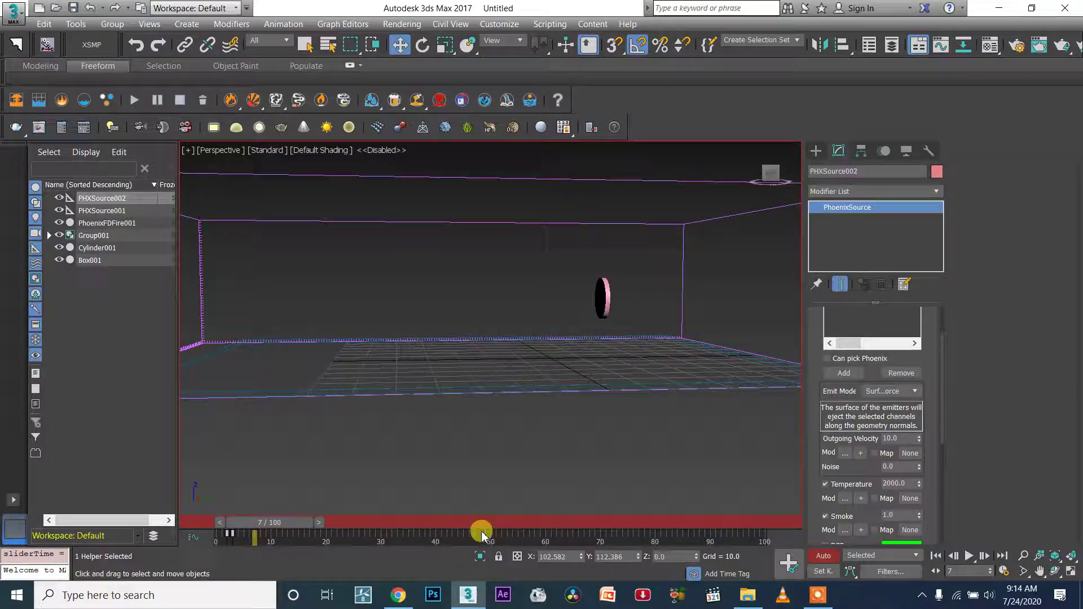
pyautogui.click(220, 523)
pyautogui.click(213, 522)
pyautogui.click(209, 522)
pyautogui.click(305, 521)
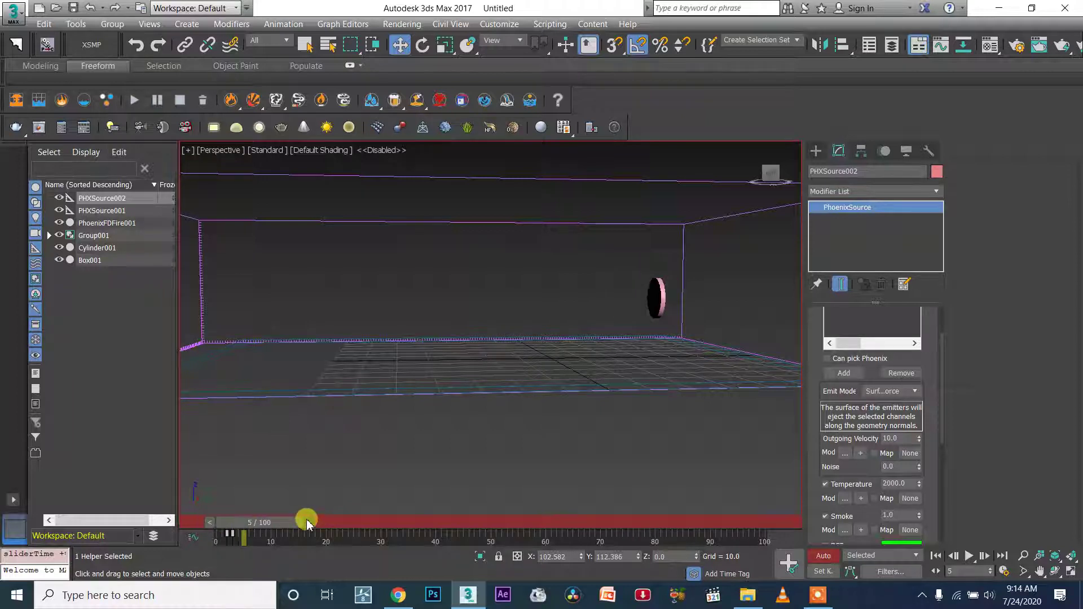
pyautogui.click(313, 522)
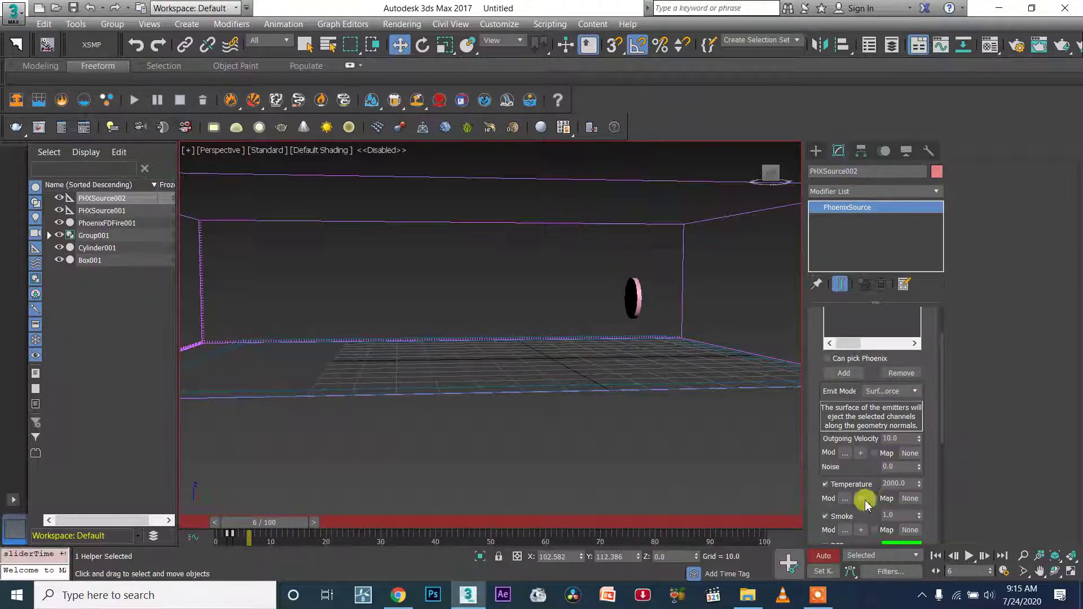
pyautogui.click(316, 522)
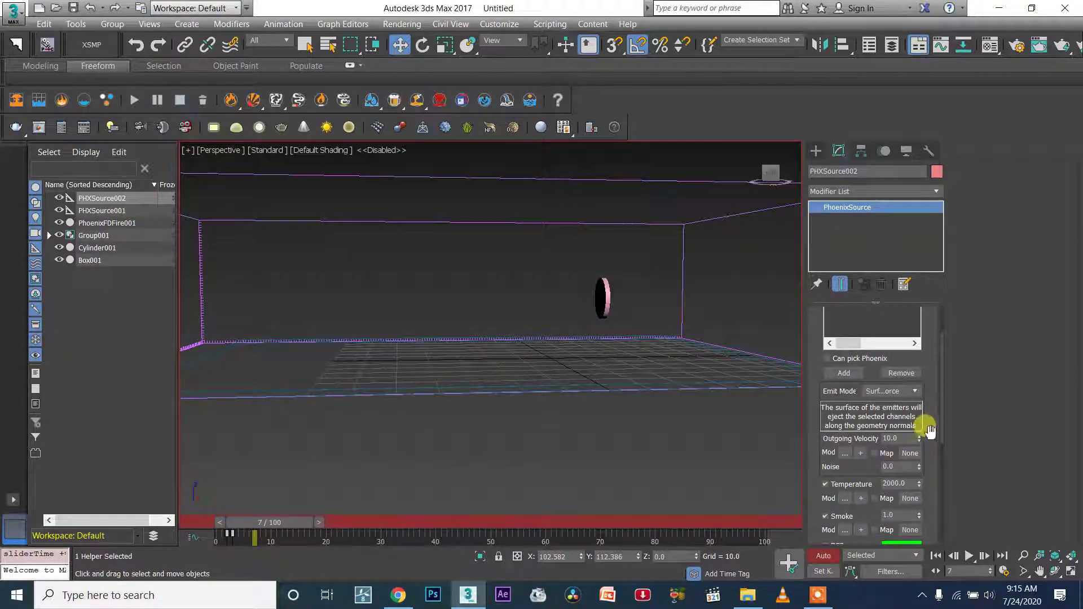
# Step: Key the second source's Temperature and Smoke to 0 at frame 7
pyautogui.scroll(-3, 937, 443)
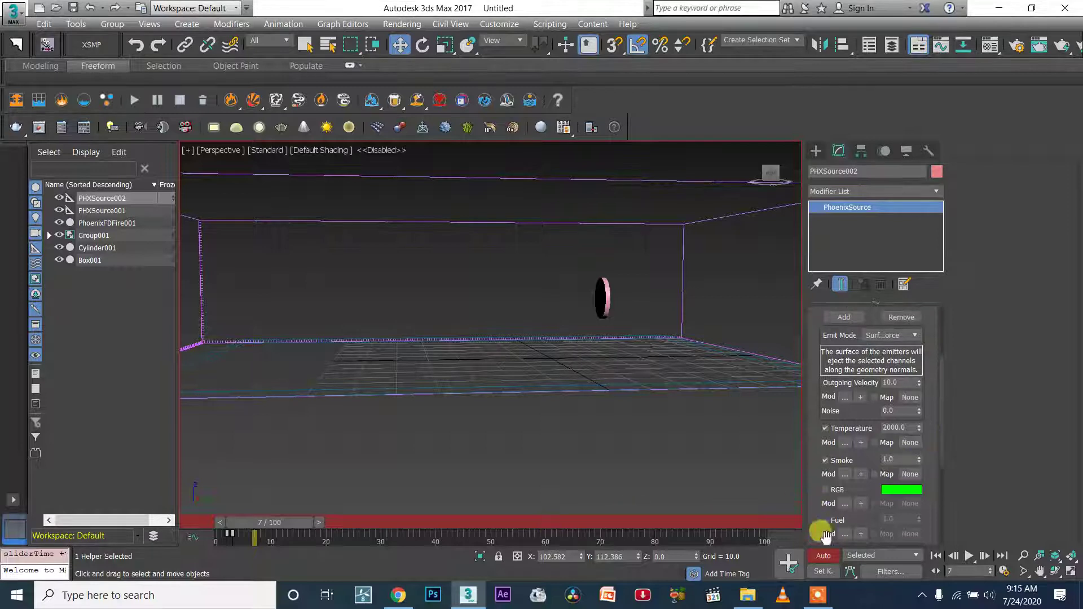
pyautogui.scroll(3, 695, 447)
pyautogui.moveTo(695, 447); pyautogui.dragTo(615, 467, button='middle')
pyautogui.scroll(-5, 615, 467)
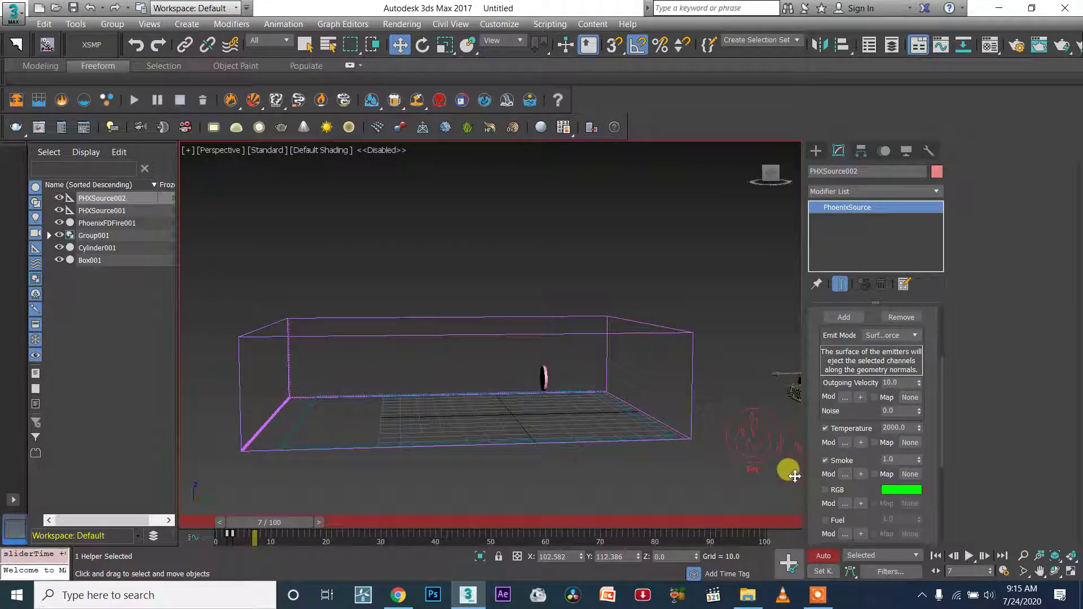
pyautogui.click(790, 474)
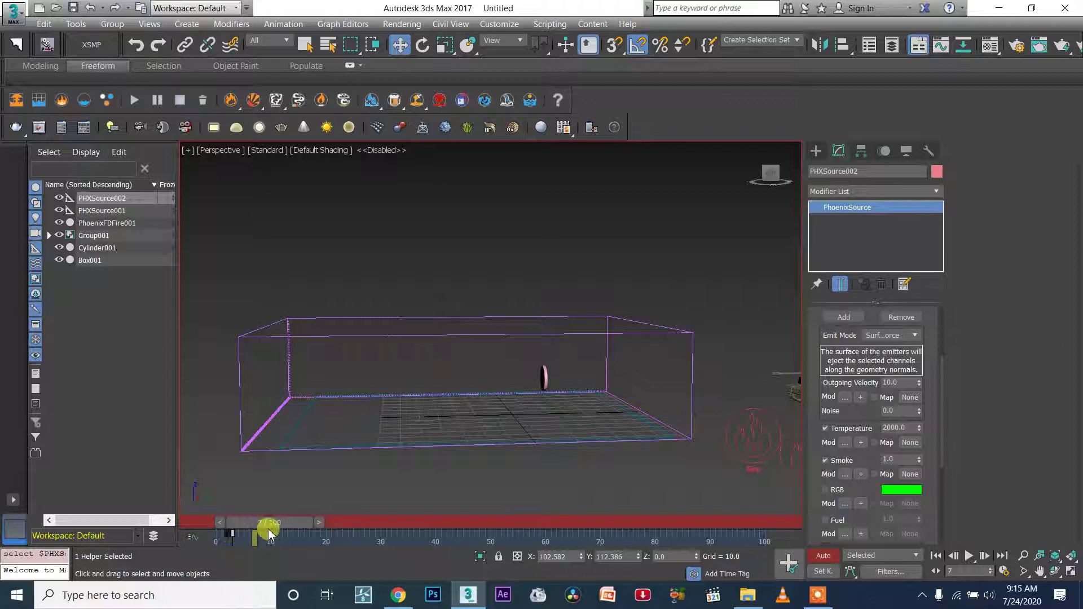
pyautogui.moveTo(254, 527); pyautogui.dragTo(245, 533)
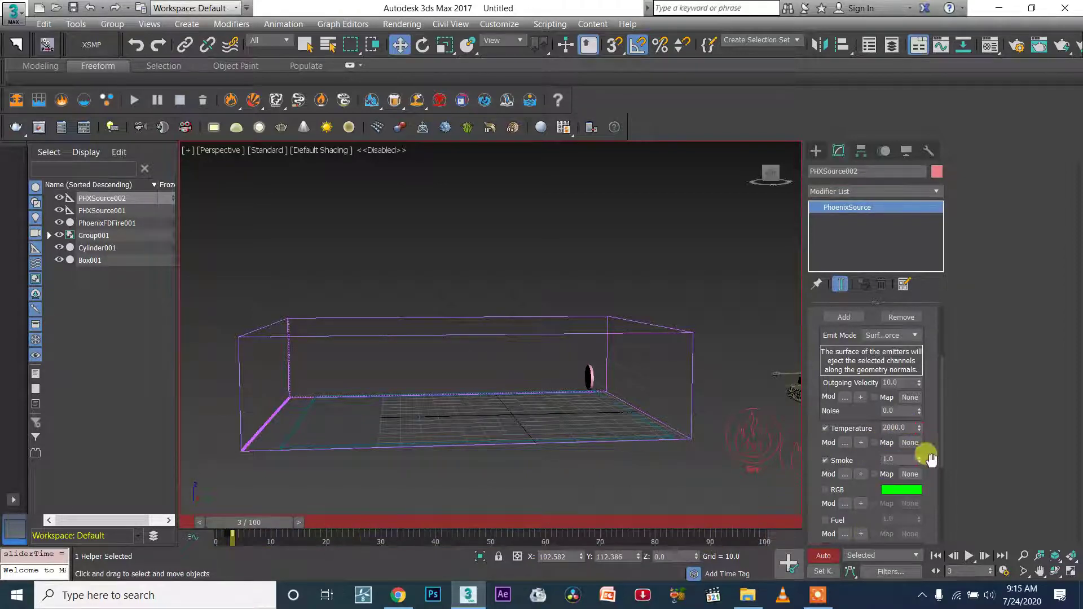
pyautogui.moveTo(295, 526); pyautogui.dragTo(315, 523)
pyautogui.doubleClick(898, 428)
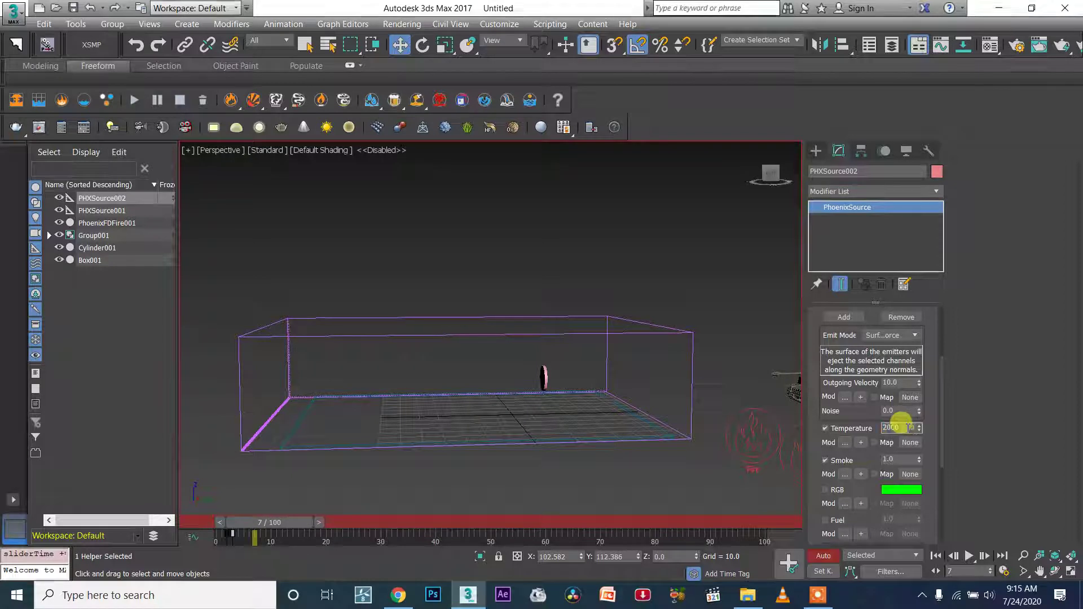
pyautogui.doubleClick(897, 459)
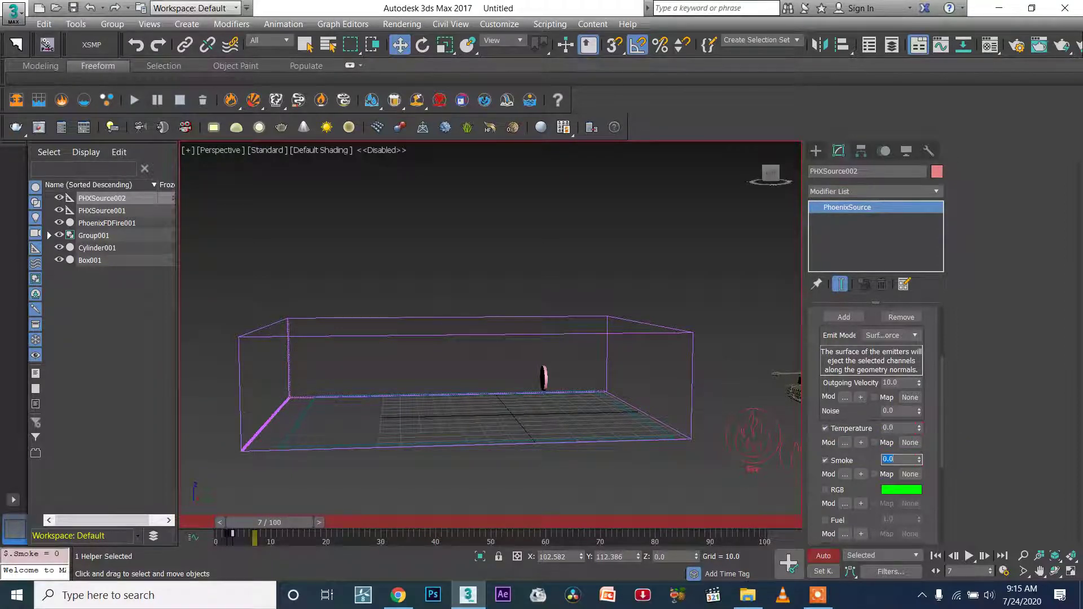
# Step: Step through frames 5 to 9 to check the second source's temperature and smoke fade-out
pyautogui.moveTo(261, 525)
pyautogui.mouseDown()
pyautogui.moveTo(242, 531)
pyautogui.moveTo(255, 531)
pyautogui.mouseUp()
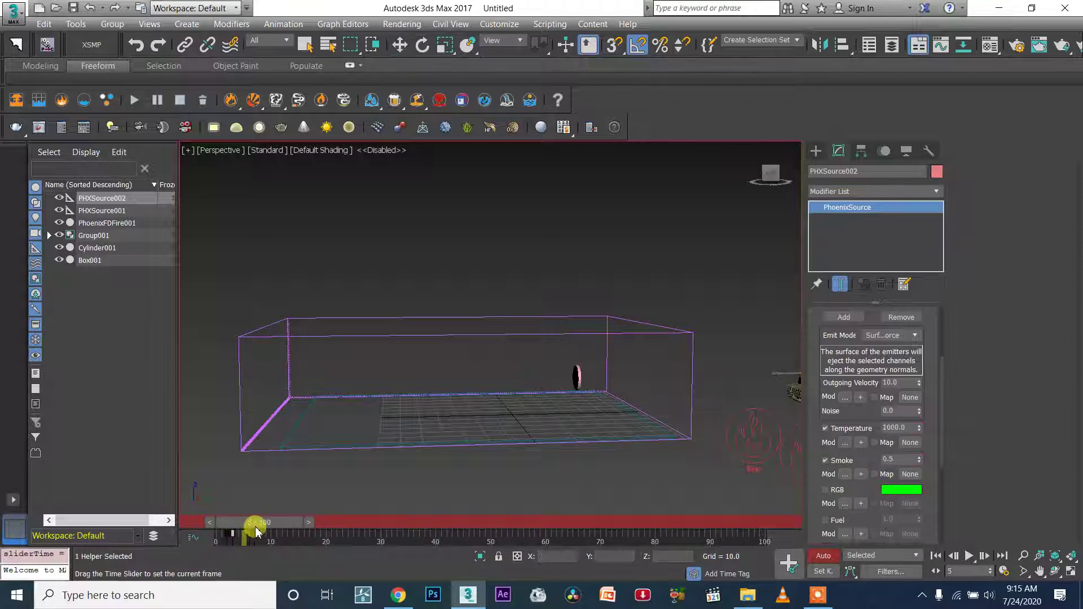
pyautogui.press('w')
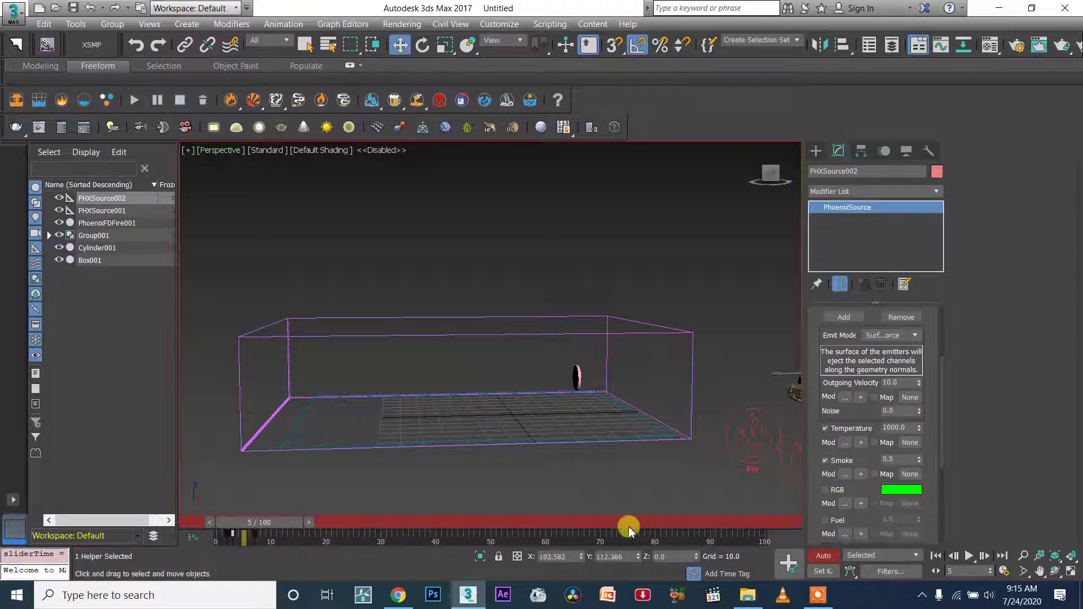
pyautogui.click(308, 524)
pyautogui.click(313, 523)
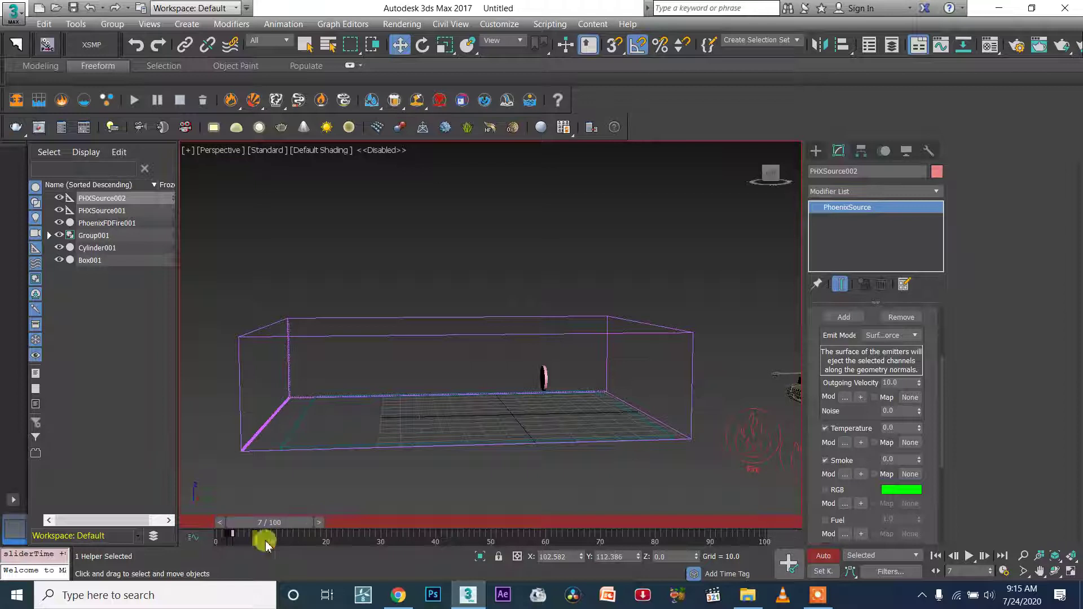
pyautogui.click(307, 524)
pyautogui.click(308, 525)
pyautogui.press('w')
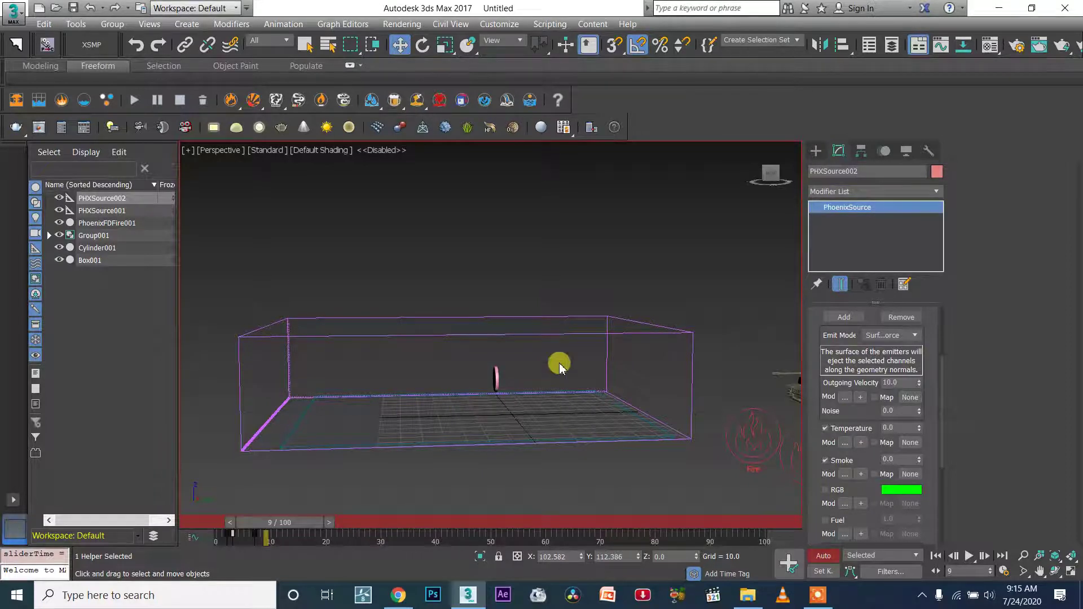
# Step: Start the Phoenix simulation from frame 0 and turn off Auto Key
pyautogui.moveTo(309, 522); pyautogui.dragTo(205, 521)
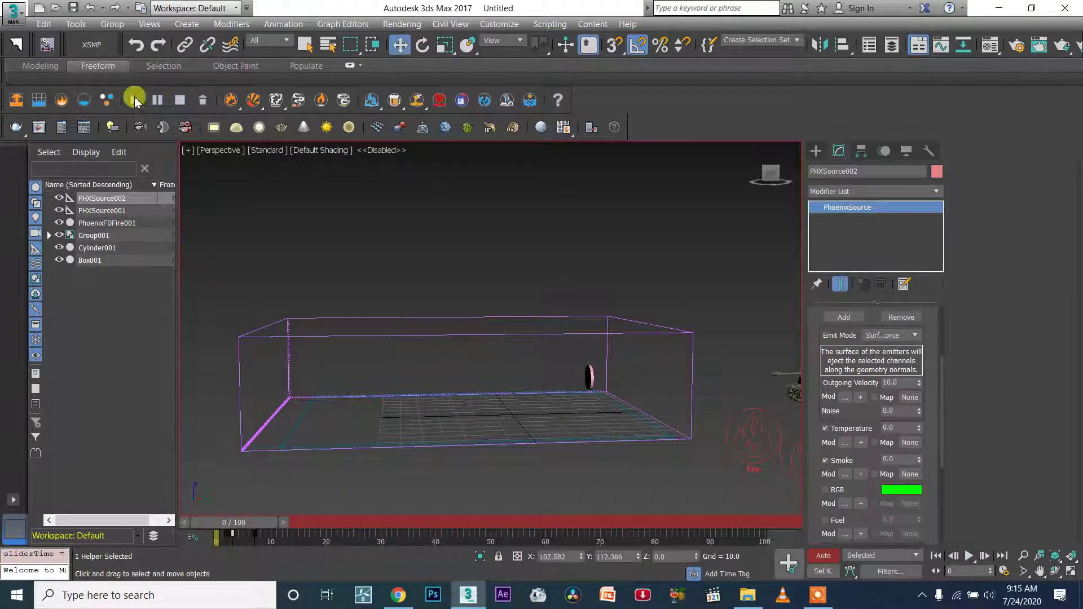
pyautogui.click(134, 100)
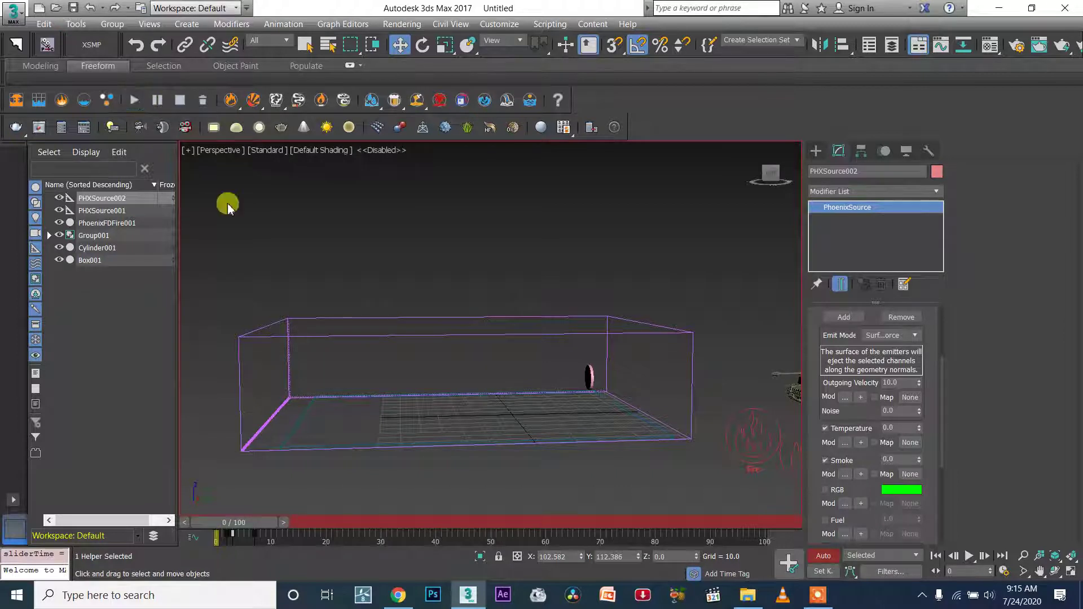
pyautogui.click(835, 557)
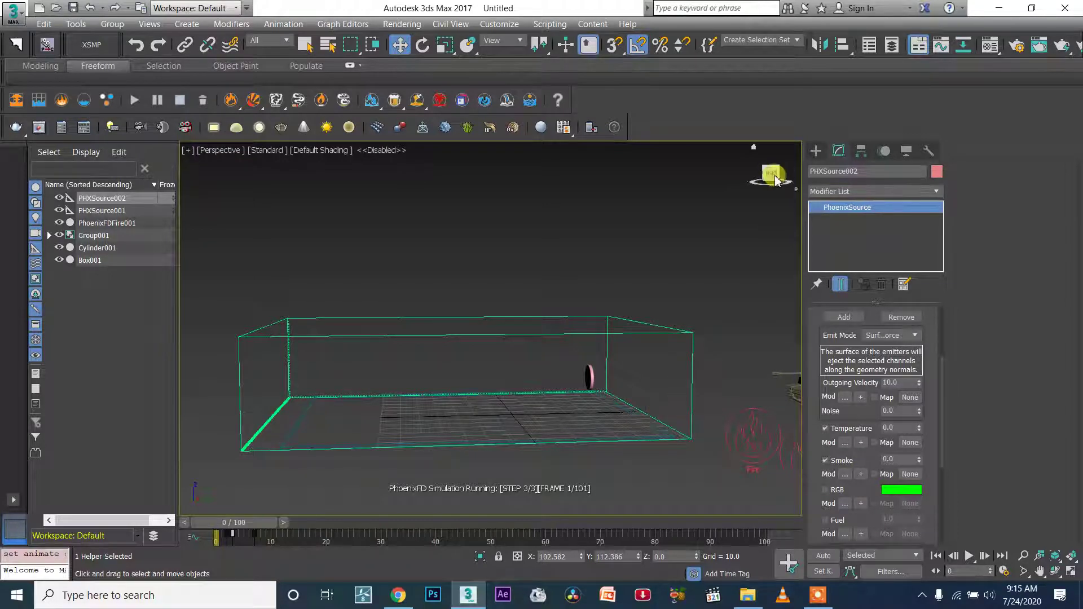
# Step: Inspect the simulated dust from several angles up to frame 7 and stop the simulation
pyautogui.moveTo(775, 177); pyautogui.dragTo(774, 183)
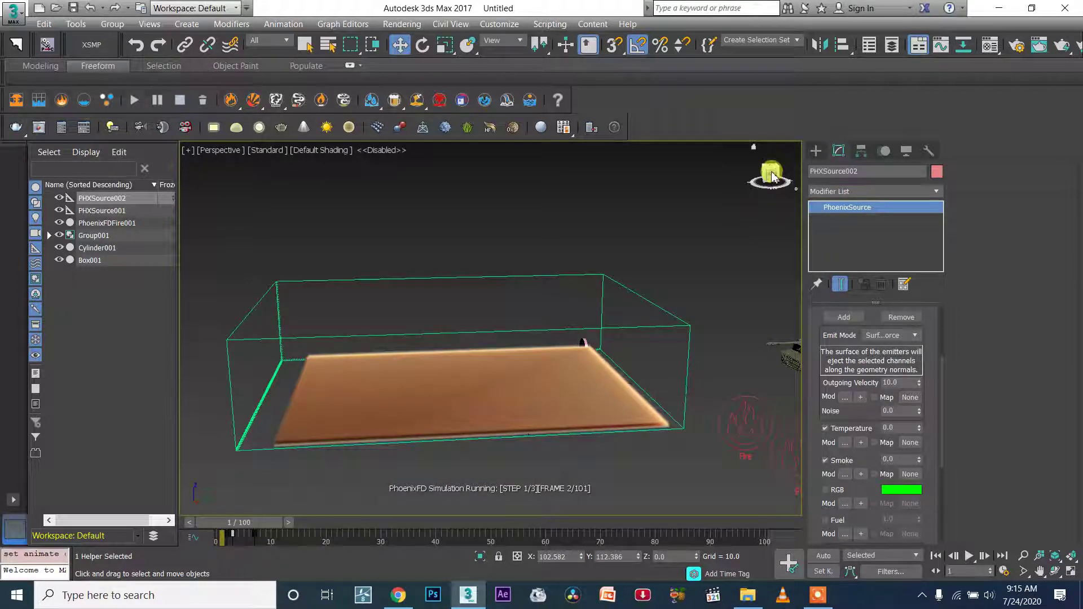
pyautogui.moveTo(770, 179); pyautogui.dragTo(773, 180)
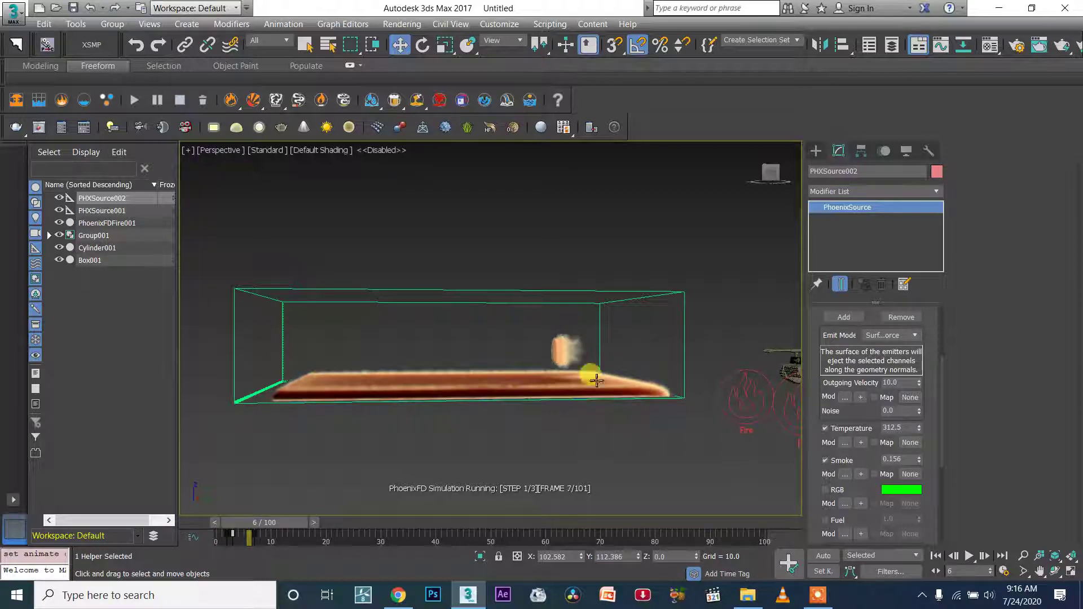
pyautogui.moveTo(769, 174); pyautogui.dragTo(765, 180)
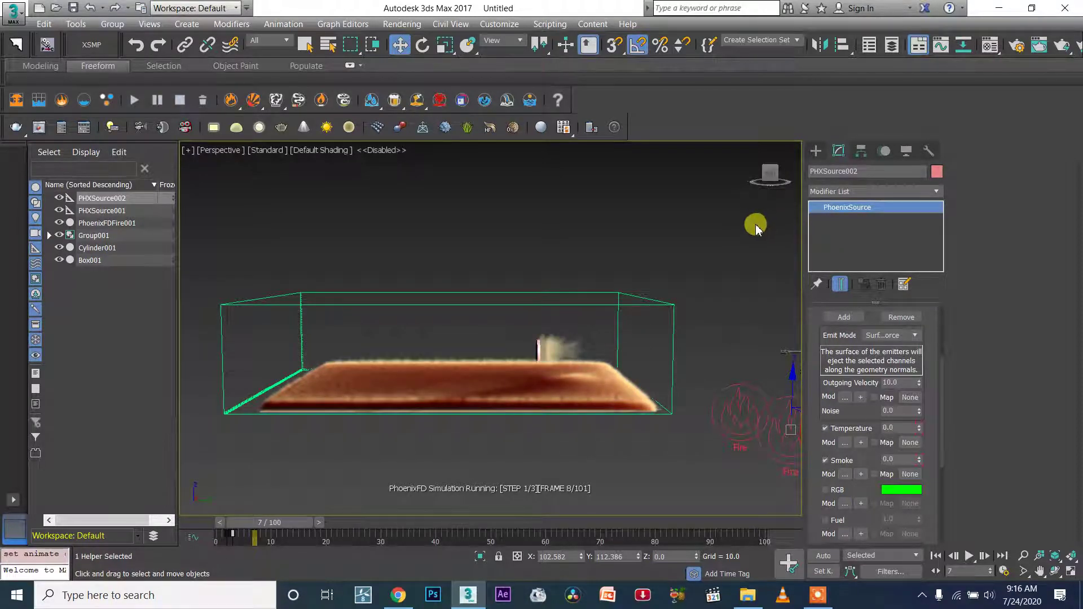
pyautogui.click(771, 183)
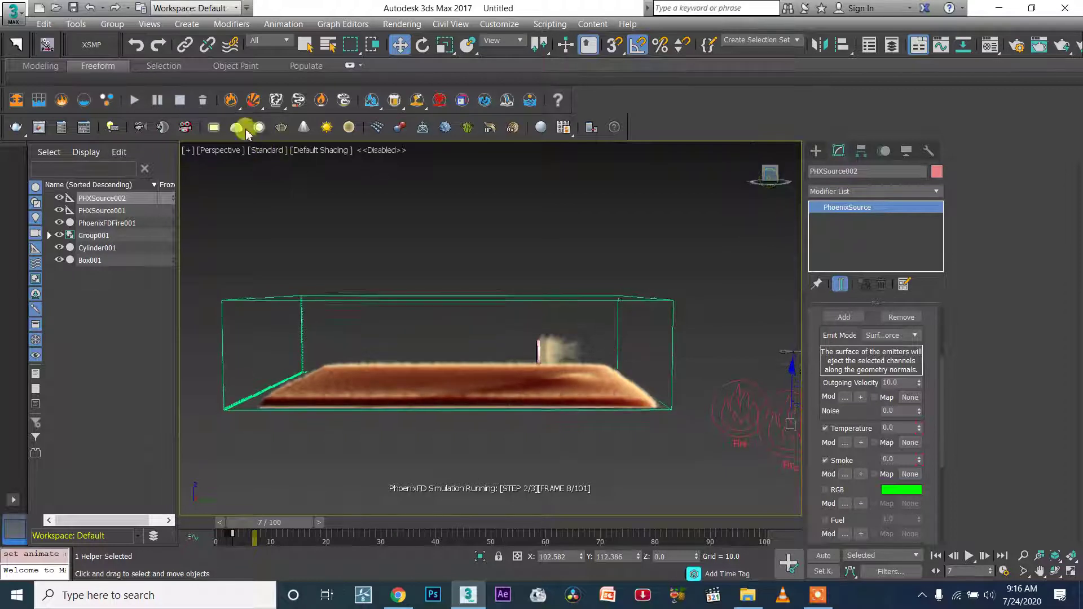
pyautogui.click(180, 104)
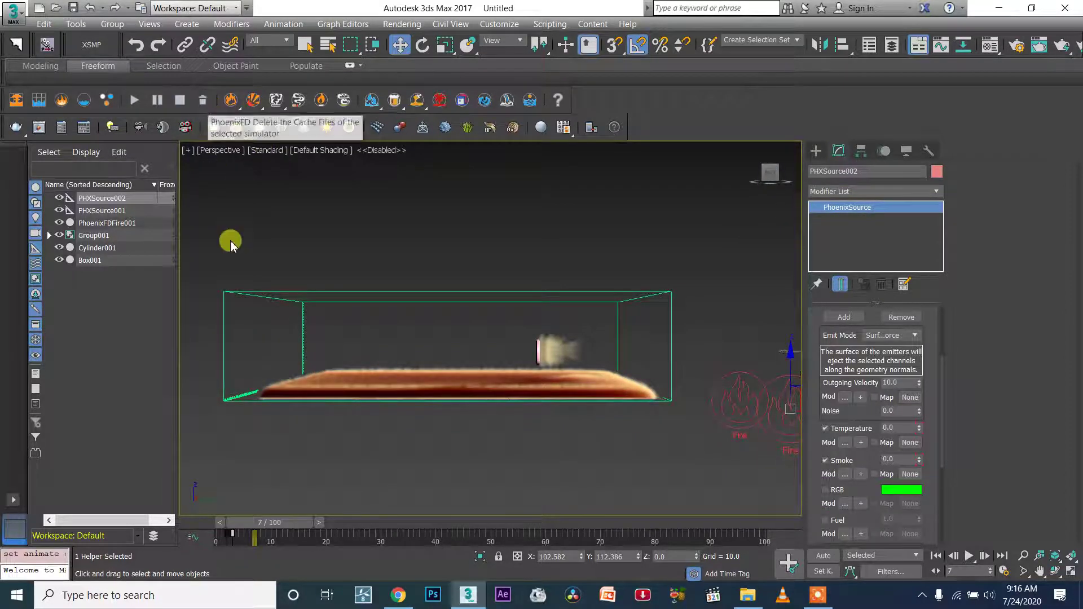
# Step: Move the second source's last key to frame 9 and restart the simulation from frame 0
pyautogui.click(780, 431)
pyautogui.click(780, 431)
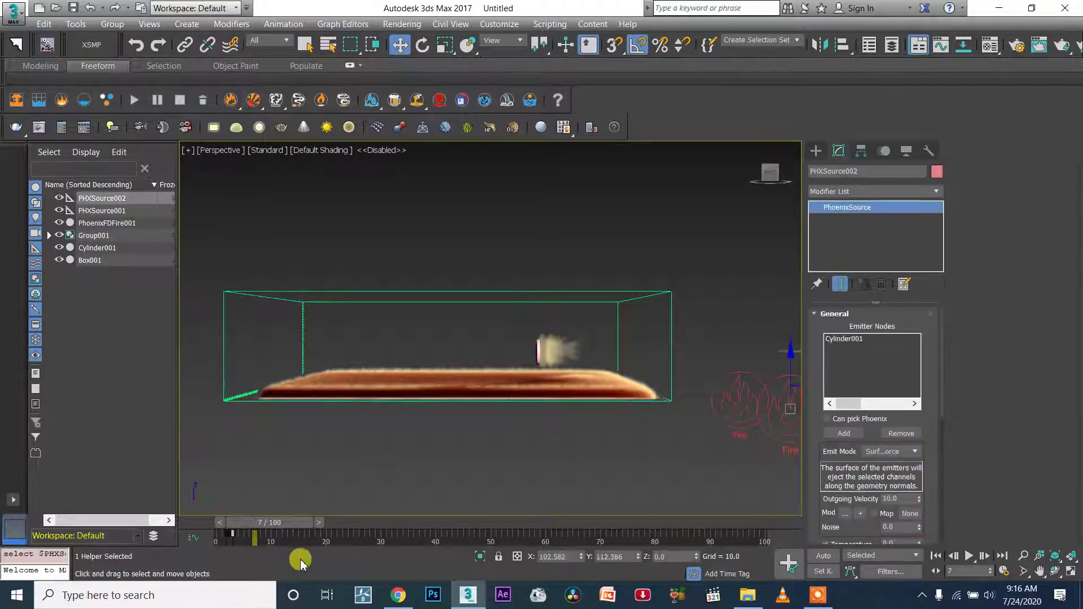
pyautogui.moveTo(243, 523)
pyautogui.mouseDown()
pyautogui.moveTo(285, 523)
pyautogui.moveTo(266, 518)
pyautogui.moveTo(273, 532)
pyautogui.moveTo(245, 534)
pyautogui.moveTo(259, 537)
pyautogui.moveTo(294, 524)
pyautogui.moveTo(232, 523)
pyautogui.mouseUp()
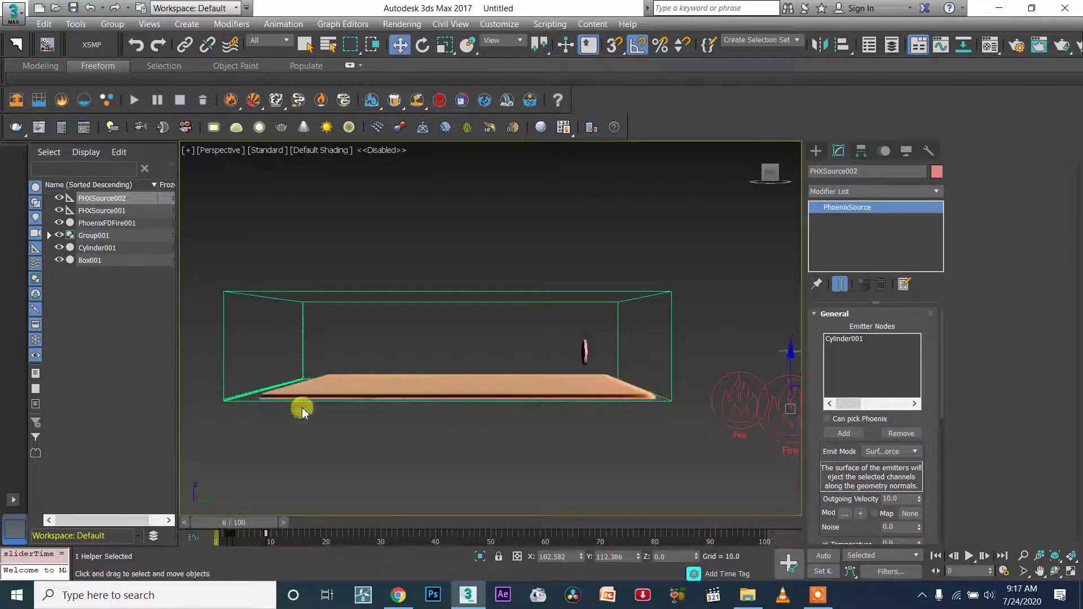
pyautogui.click(135, 101)
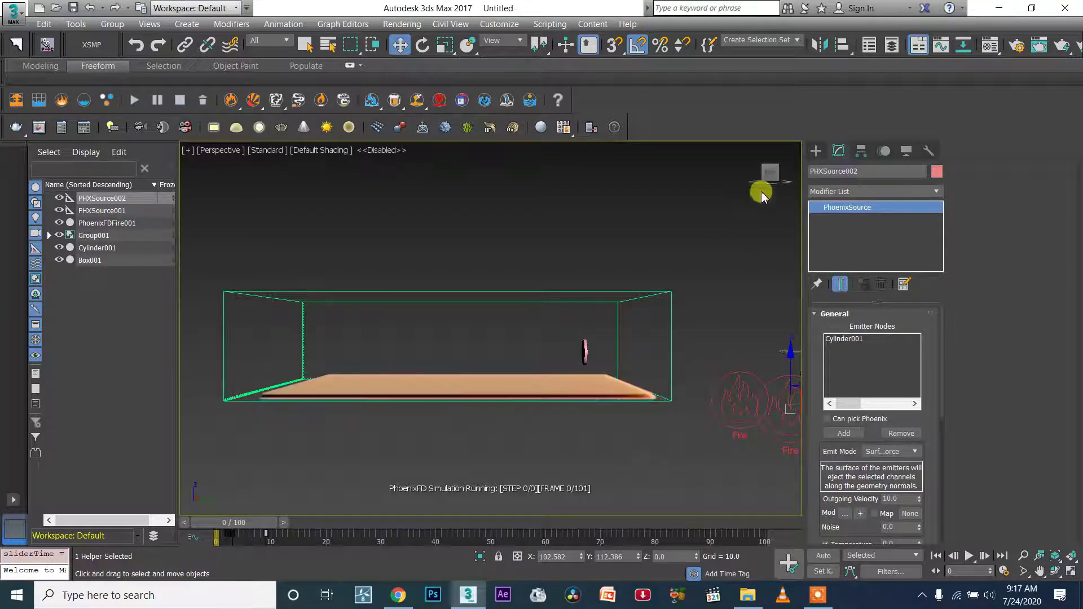
pyautogui.moveTo(770, 176)
pyautogui.mouseDown()
pyautogui.moveTo(761, 198)
pyautogui.moveTo(772, 177)
pyautogui.mouseUp()
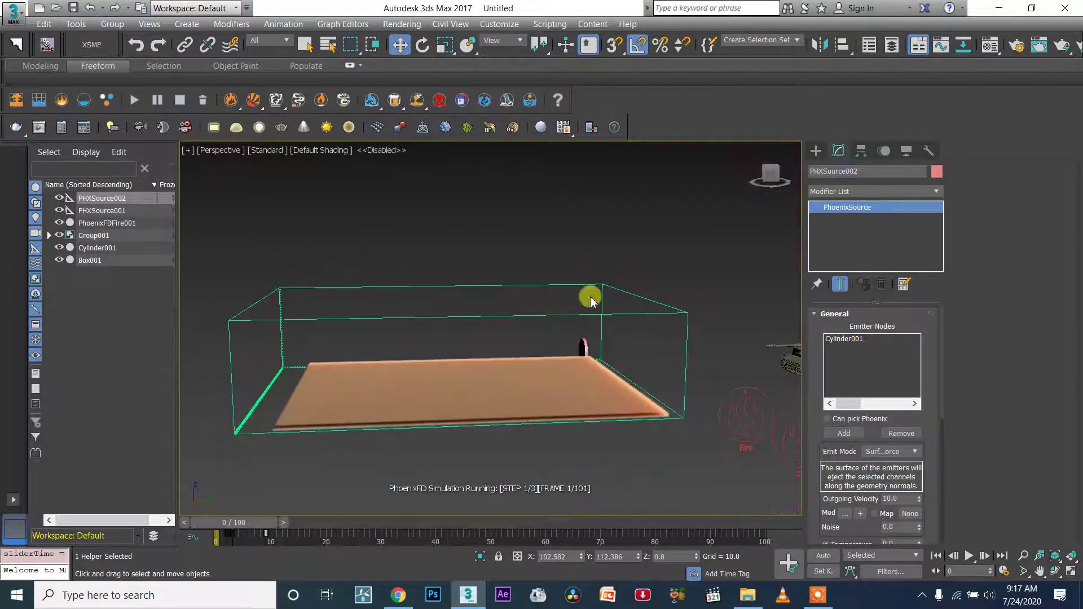
pyautogui.click(817, 595)
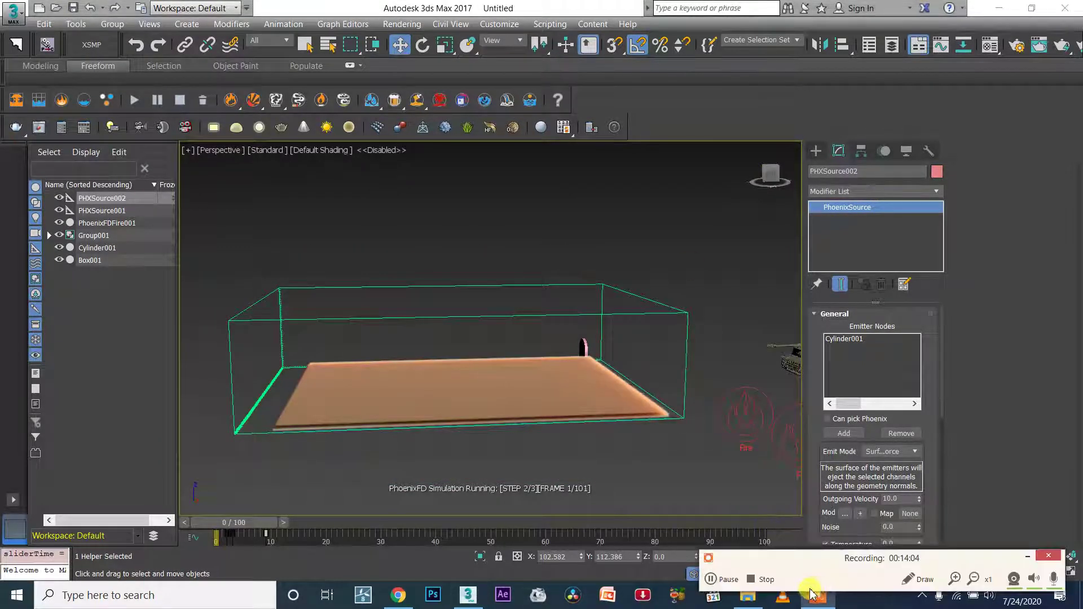
pyautogui.click(724, 581)
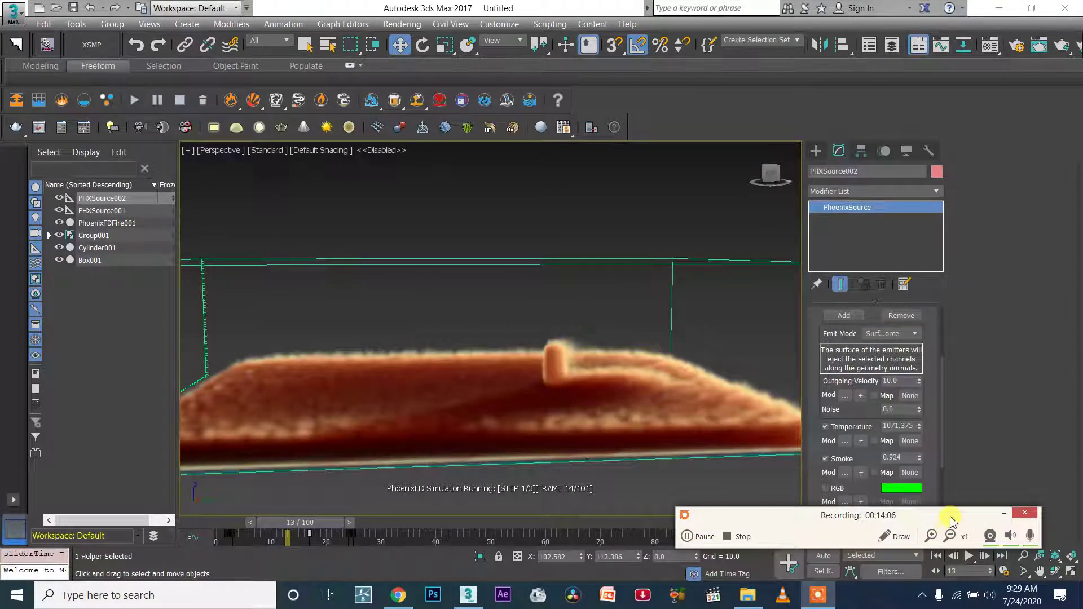
pyautogui.click(1005, 513)
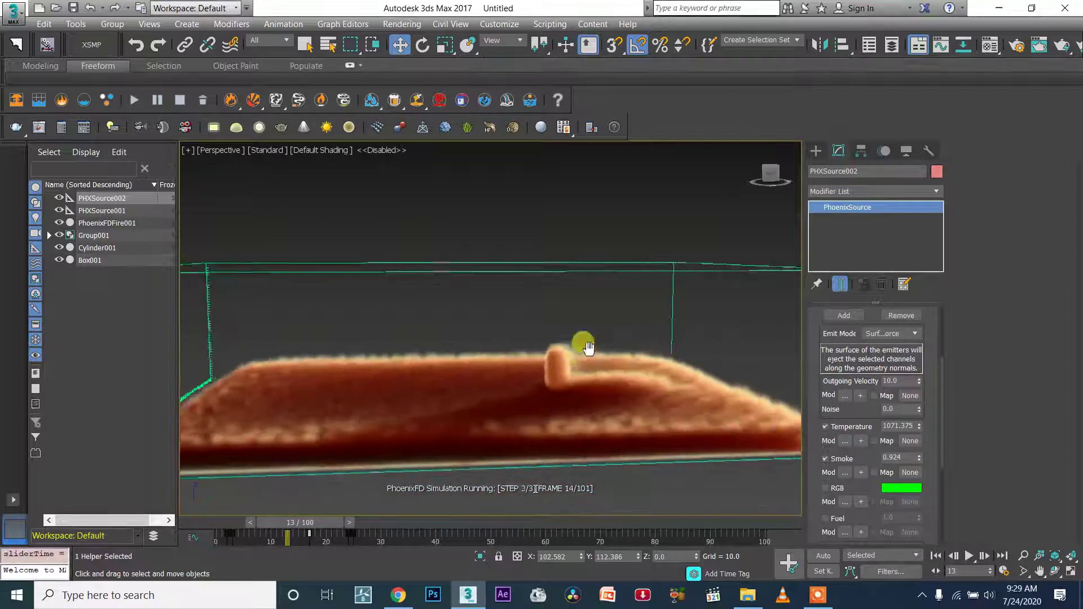
# Step: Examine the dust around the cylinder at frames 13 and 14 of the running simulation, close up and across the whole grid
pyautogui.scroll(4, 564, 359)
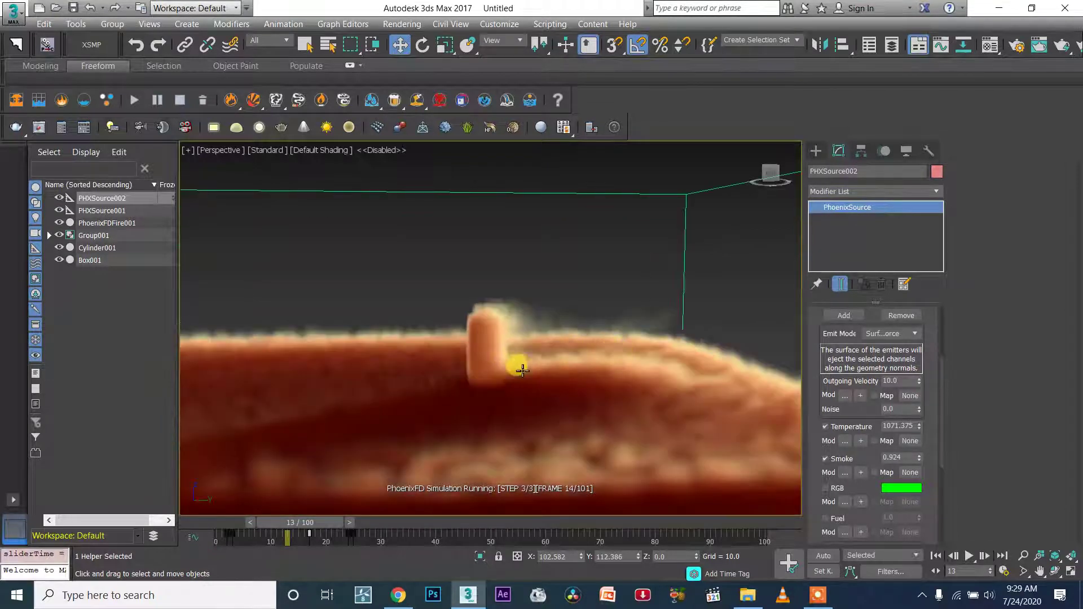
pyautogui.scroll(-3, 642, 367)
pyautogui.moveTo(708, 298); pyautogui.dragTo(639, 323, button='middle')
pyautogui.scroll(3, 676, 357)
pyautogui.scroll(-3, 664, 365)
pyautogui.scroll(-4, 663, 368)
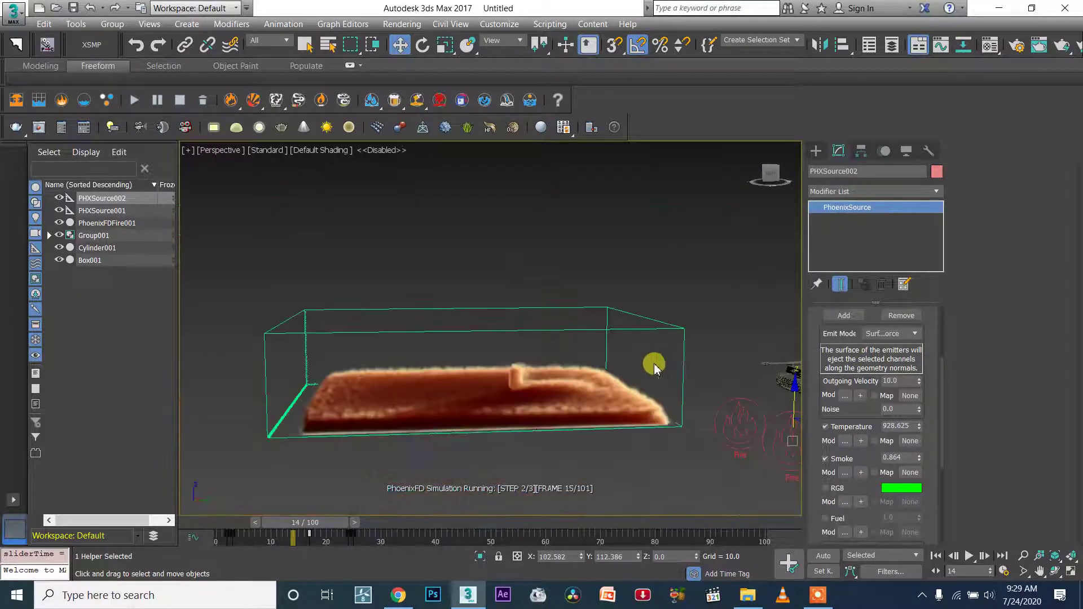
# Step: Move the tank group along the Y axis to about Y 78, beside the near edge of the simulation grid
pyautogui.click(765, 368)
pyautogui.press('e')
pyautogui.press('w')
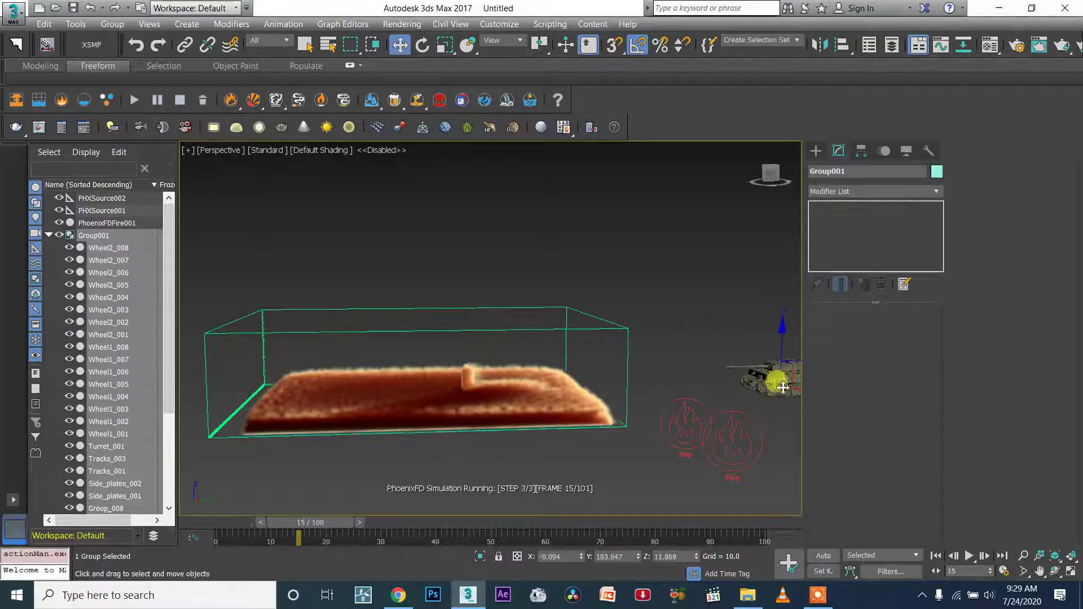
pyautogui.moveTo(772, 381); pyautogui.dragTo(611, 380)
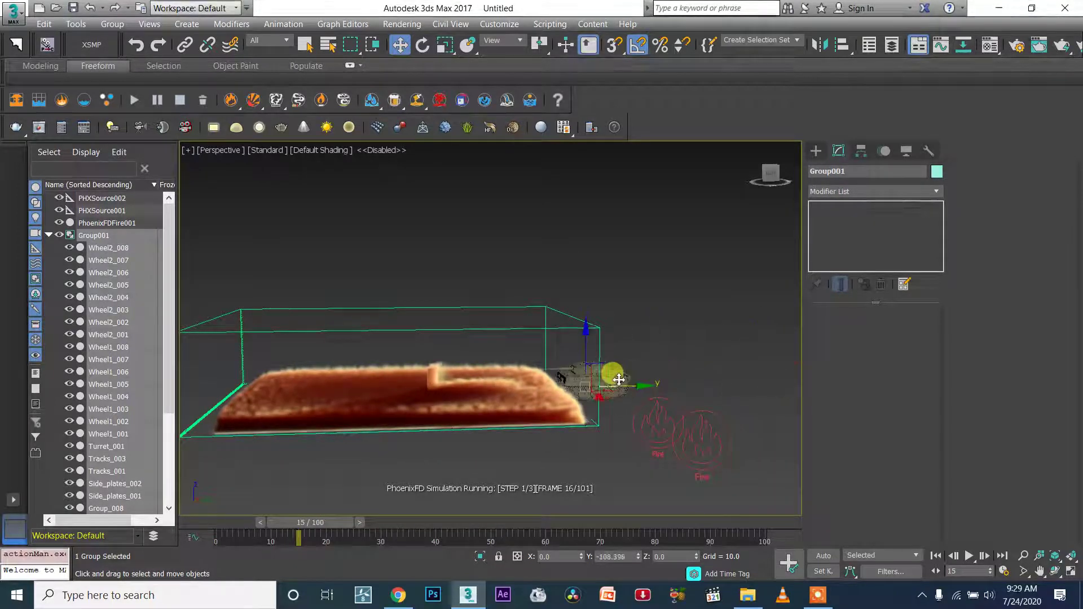
pyautogui.keyDown('alt'); pyautogui.moveTo(611, 380); pyautogui.dragTo(527, 404, button='middle'); pyautogui.keyUp('alt')
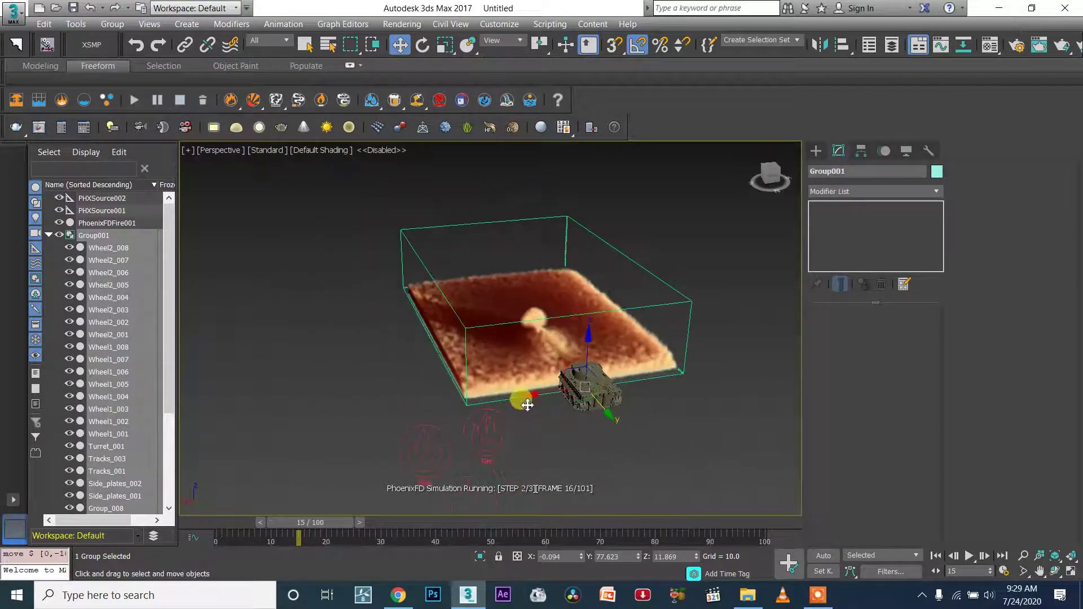
# Step: Examine the simulated dust and the moved tank from several angles, close up and across the whole grid
pyautogui.scroll(3, 618, 394)
pyautogui.keyDown('alt'); pyautogui.moveTo(618, 393); pyautogui.dragTo(643, 348, button='middle'); pyautogui.keyUp('alt')
pyautogui.moveTo(390, 331); pyautogui.dragTo(719, 336, button='middle')
pyautogui.moveTo(344, 337); pyautogui.dragTo(470, 361, button='middle')
pyautogui.scroll(-4, 543, 377)
pyautogui.scroll(1, 470, 360)
pyautogui.scroll(-1, 470, 360)
pyautogui.scroll(3, 436, 348)
pyautogui.scroll(-4, 570, 347)
pyautogui.keyDown('alt'); pyautogui.moveTo(596, 347); pyautogui.dragTo(537, 394, button='middle'); pyautogui.keyUp('alt')
pyautogui.scroll(-3, 643, 350)
pyautogui.scroll(4, 529, 406)
pyautogui.scroll(3, 486, 386)
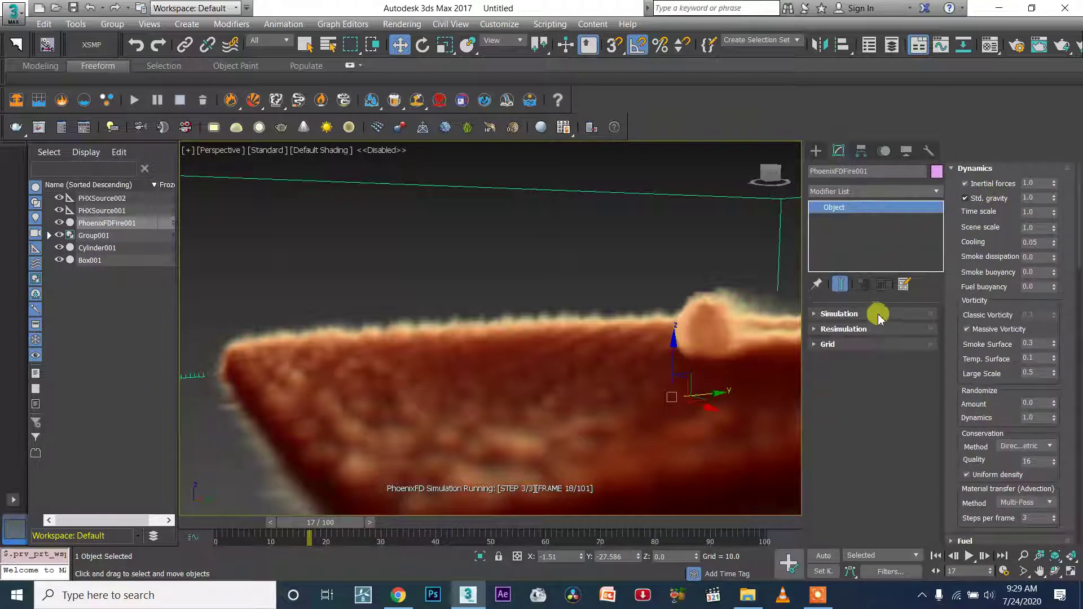
# Step: Show the fire simulator's grid settings and compare the dust trail with the tank around frames 18 and 19
pyautogui.click(884, 344)
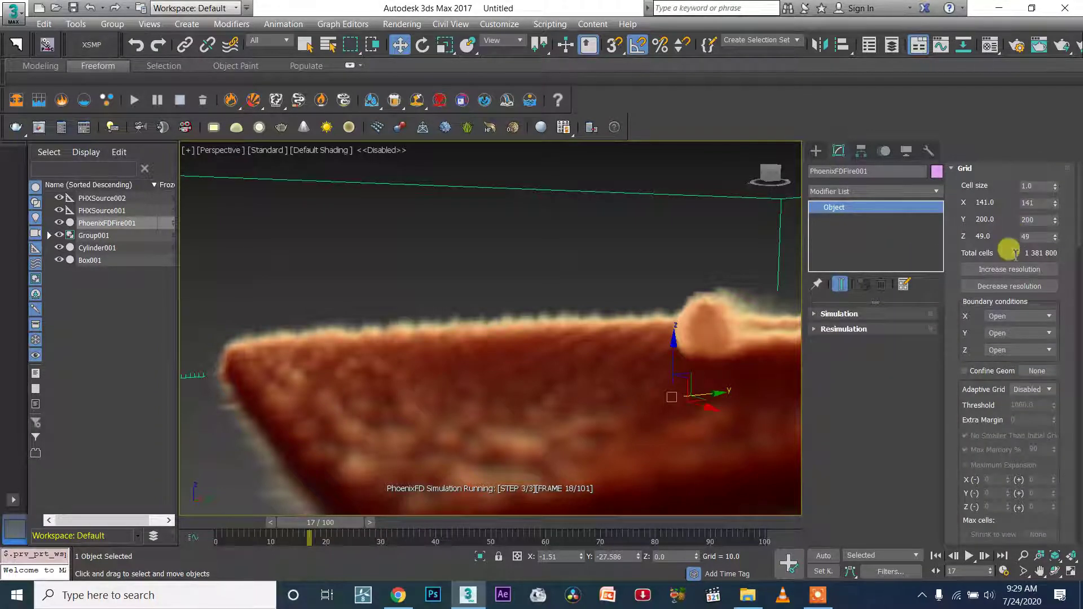
pyautogui.keyDown('alt'); pyautogui.moveTo(672, 295); pyautogui.dragTo(347, 399, button='middle'); pyautogui.keyUp('alt')
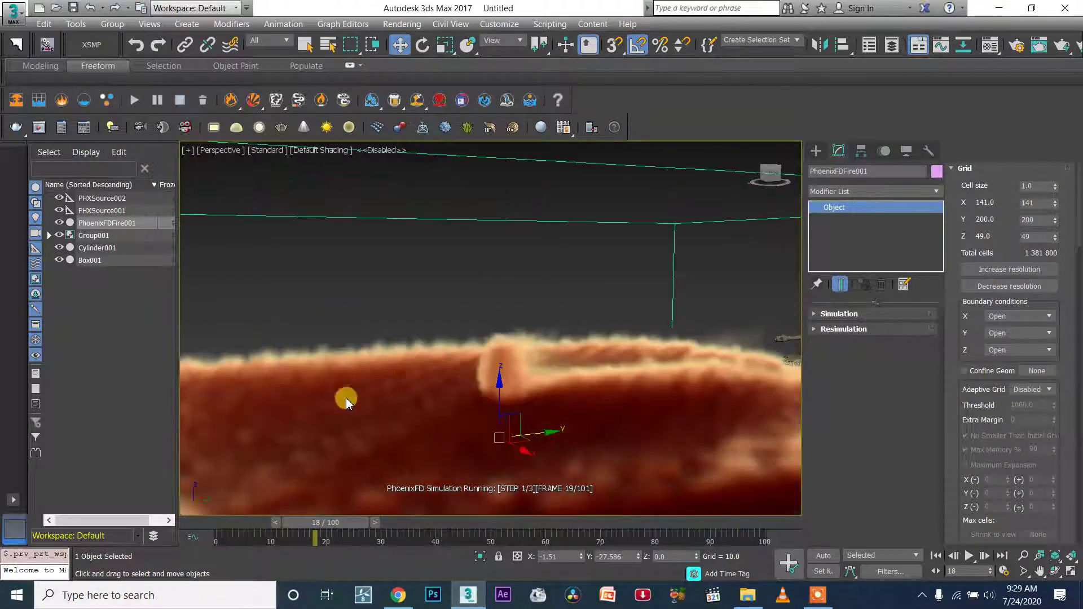
pyautogui.keyDown('alt'); pyautogui.moveTo(398, 374); pyautogui.dragTo(479, 376, button='middle'); pyautogui.keyUp('alt')
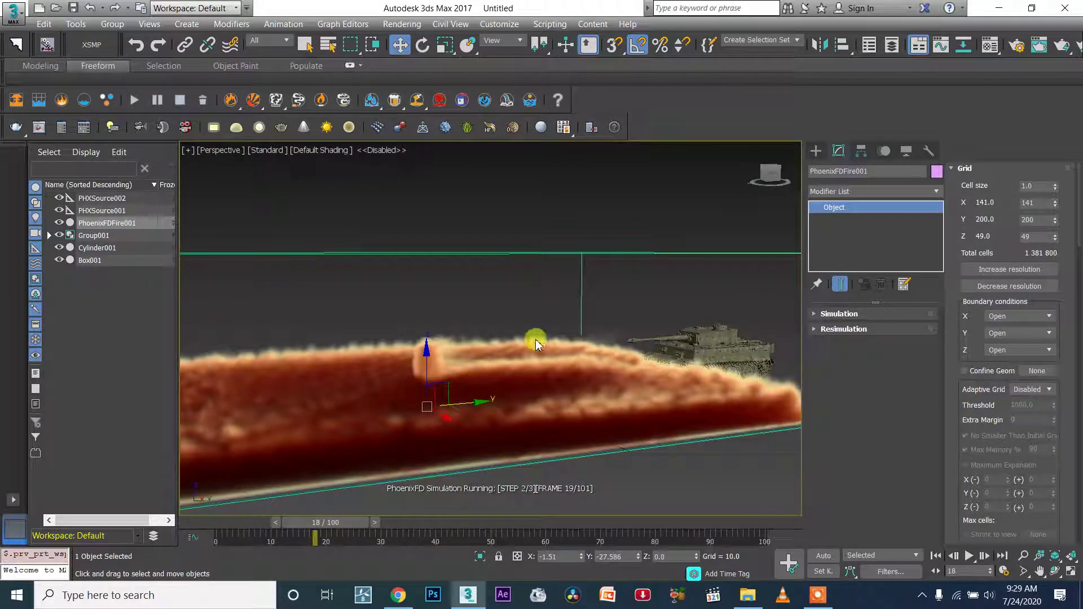
pyautogui.scroll(-5, 599, 462)
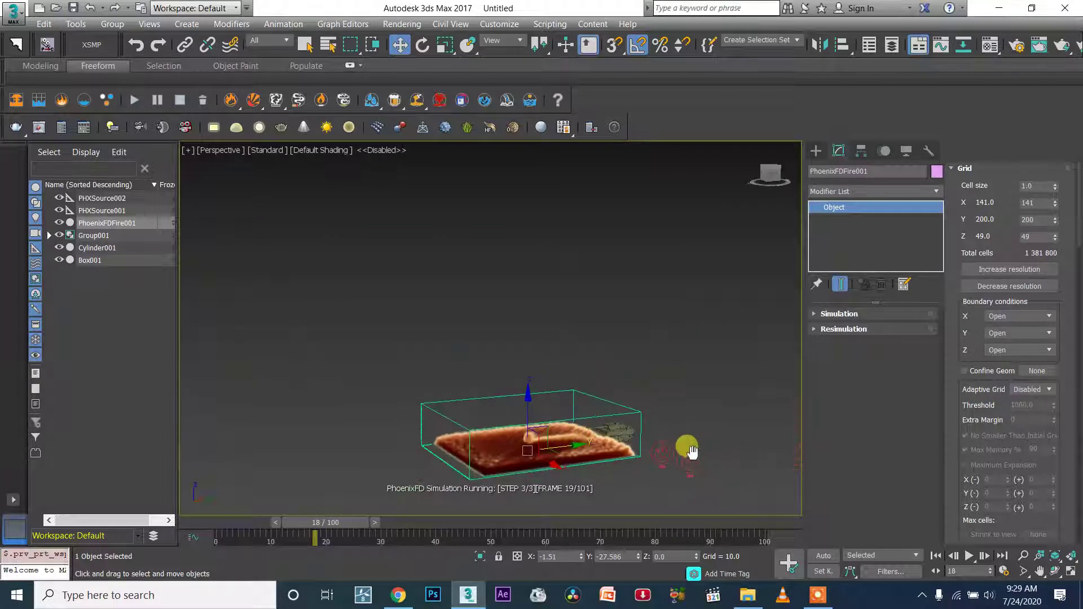
pyautogui.scroll(3, 692, 458)
# Step: Select the second Phoenix source and review its emitter node, temperature and smoke settings against the dust trail
pyautogui.click(690, 455)
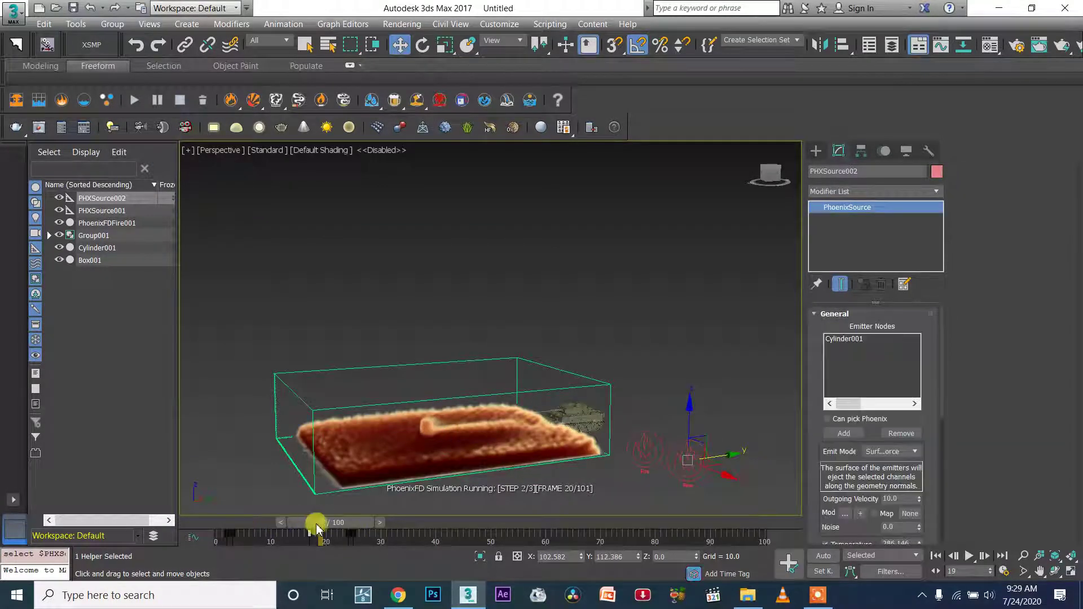
pyautogui.scroll(4, 439, 439)
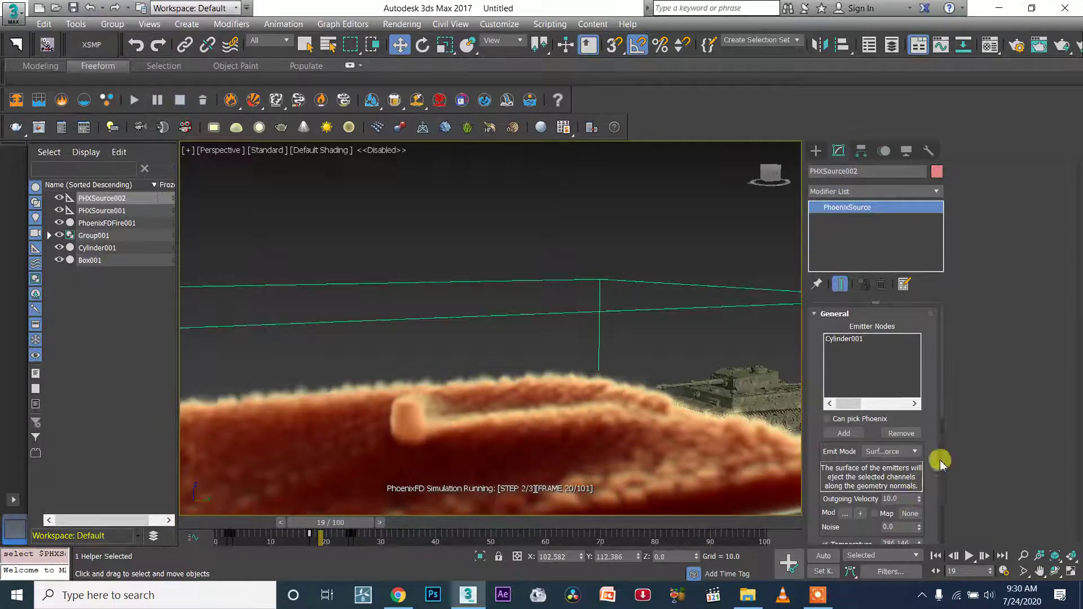
pyautogui.scroll(-5, 940, 414)
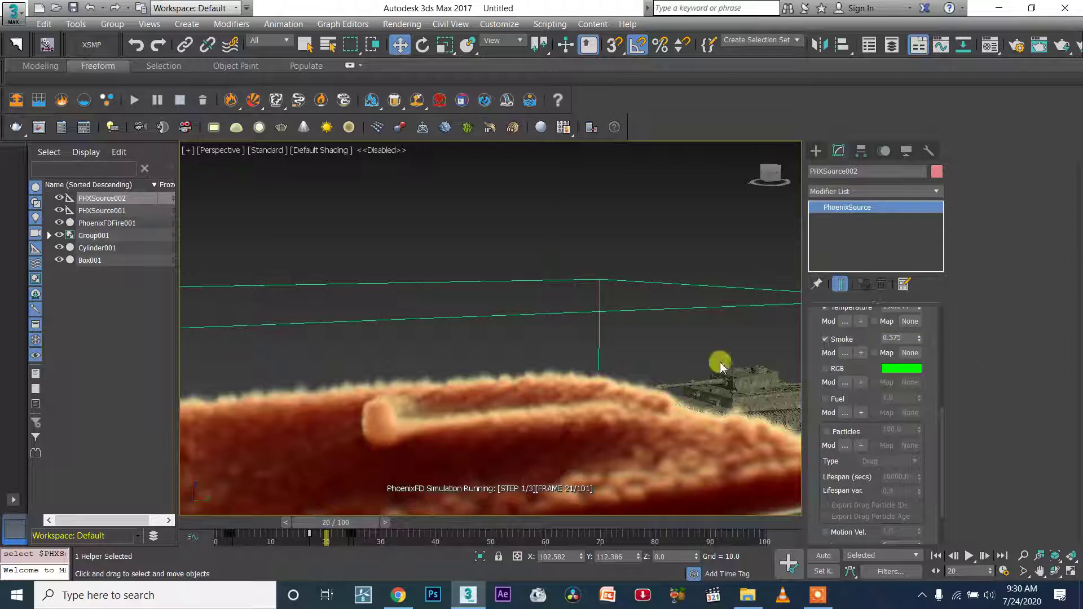
pyautogui.moveTo(505, 335); pyautogui.dragTo(544, 337, button='middle')
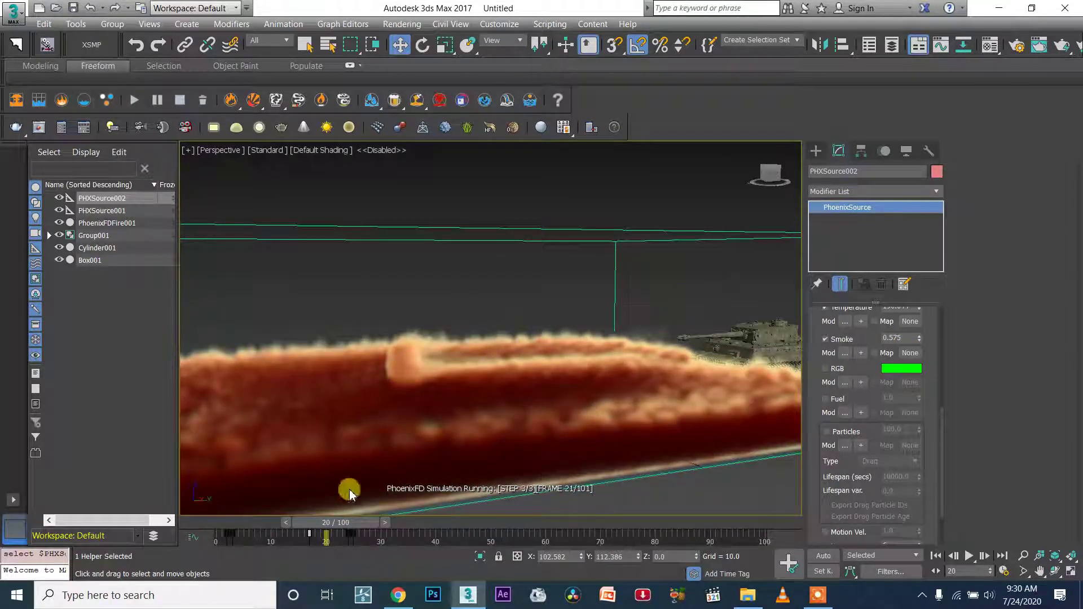
# Step: Stop the running simulation and review the cached muzzle blast and ground dust up to frame 12
pyautogui.click(178, 101)
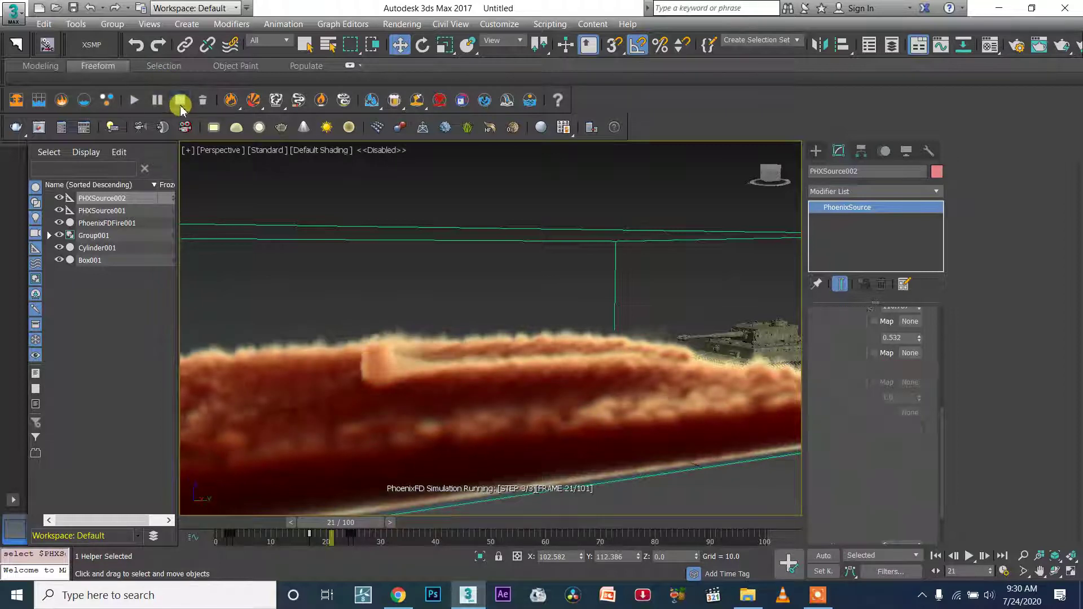
pyautogui.moveTo(233, 525); pyautogui.dragTo(279, 523)
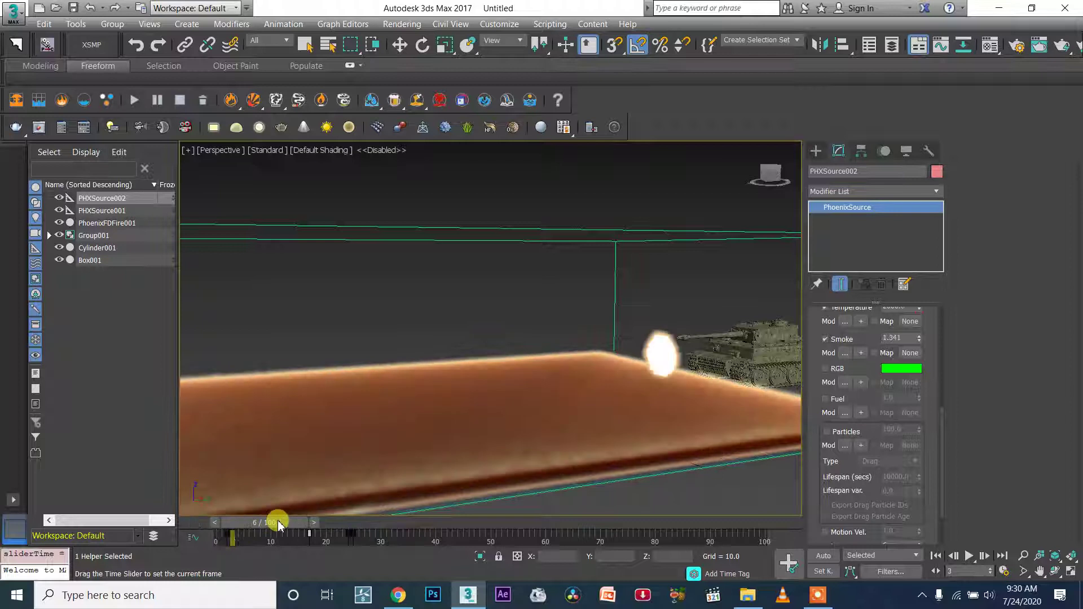
pyautogui.press('w')
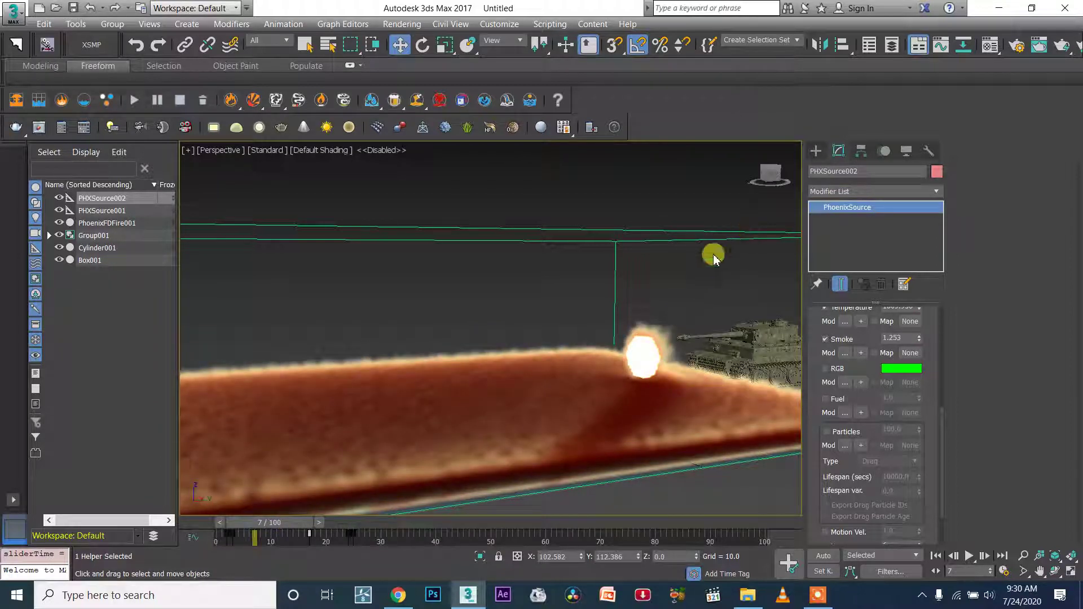
pyautogui.scroll(-3, 381, 479)
pyautogui.moveTo(289, 518); pyautogui.dragTo(314, 495)
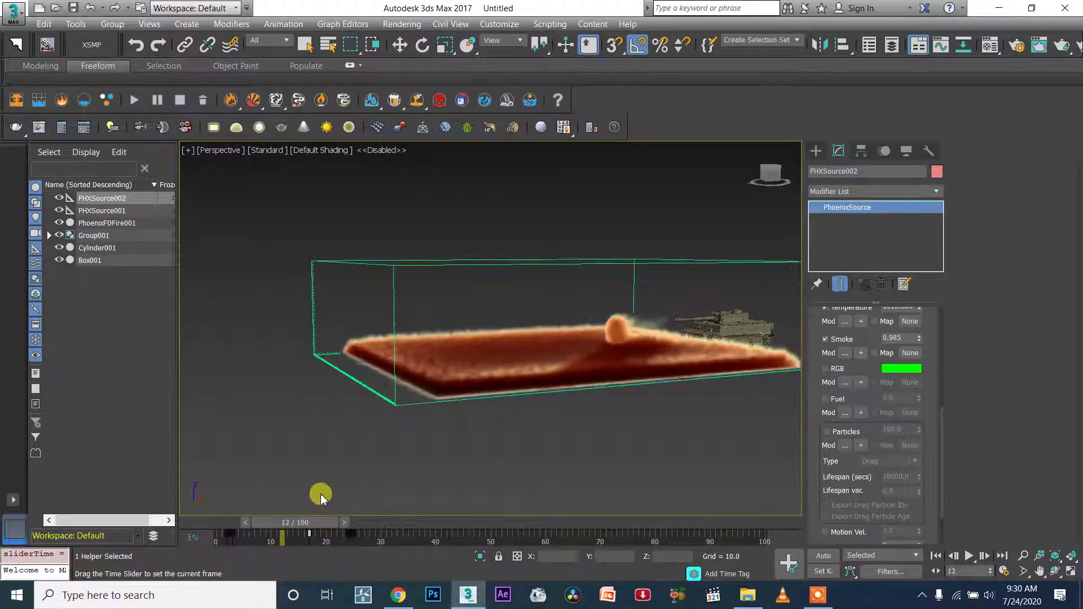
pyautogui.press('w')
pyautogui.scroll(2, 554, 375)
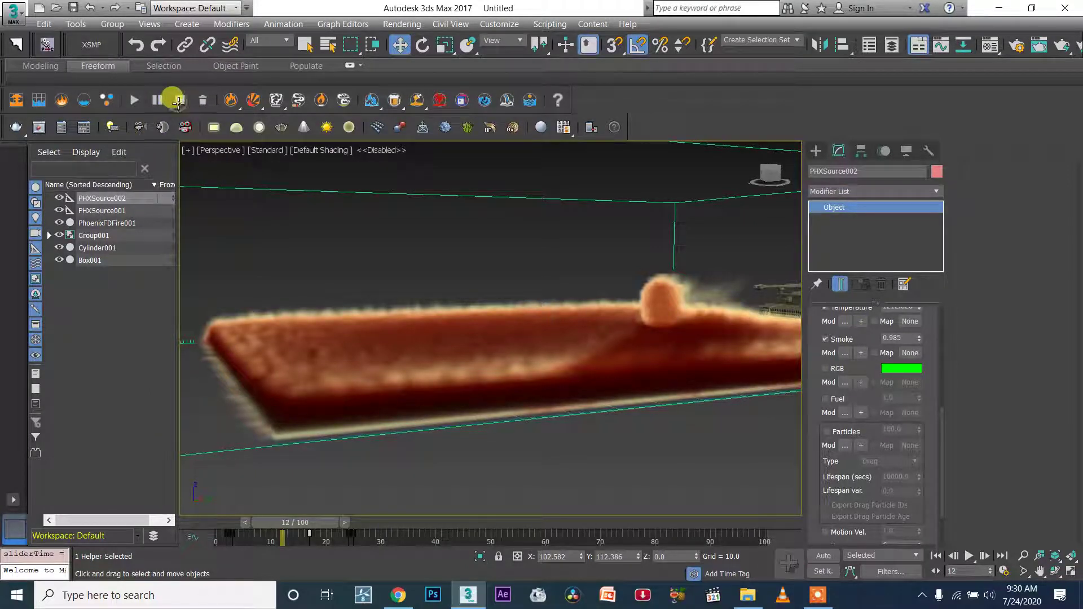
# Step: Delete all cache files of the Phoenix fire simulator
pyautogui.click(541, 326)
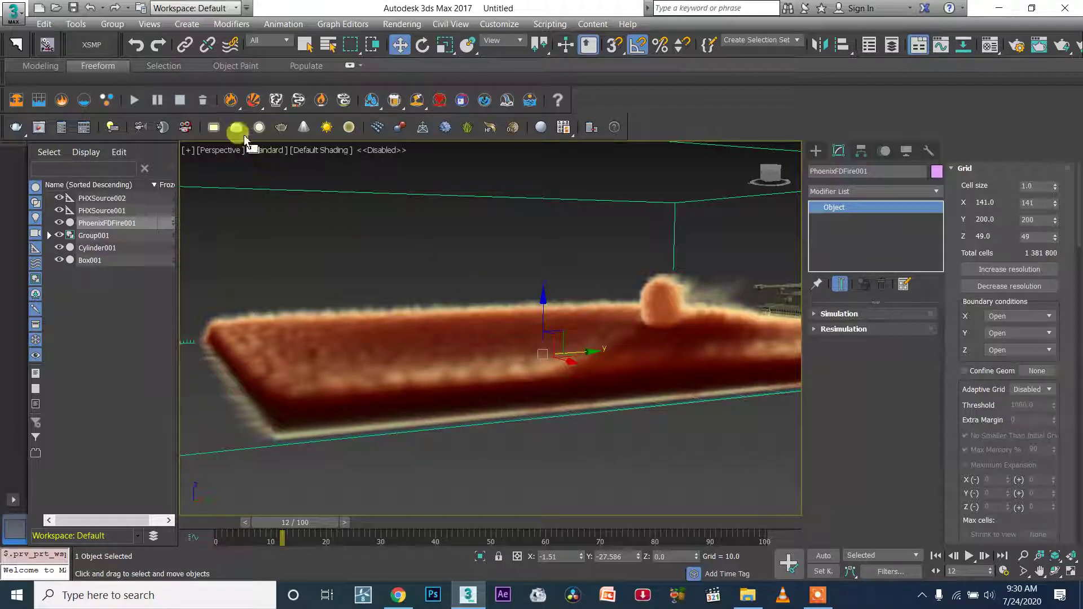
pyautogui.click(203, 100)
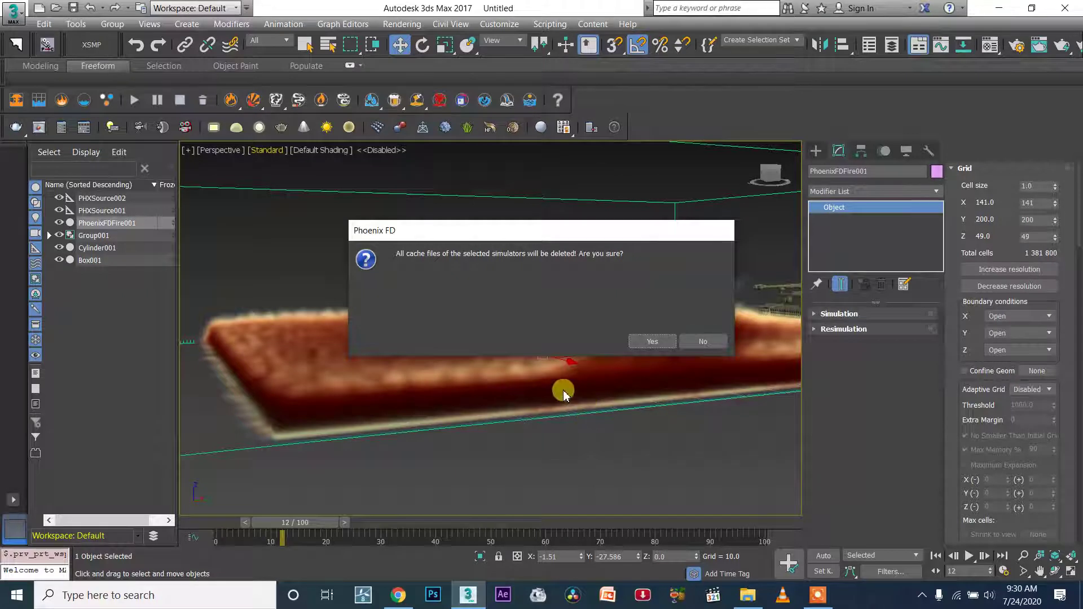
pyautogui.click(652, 341)
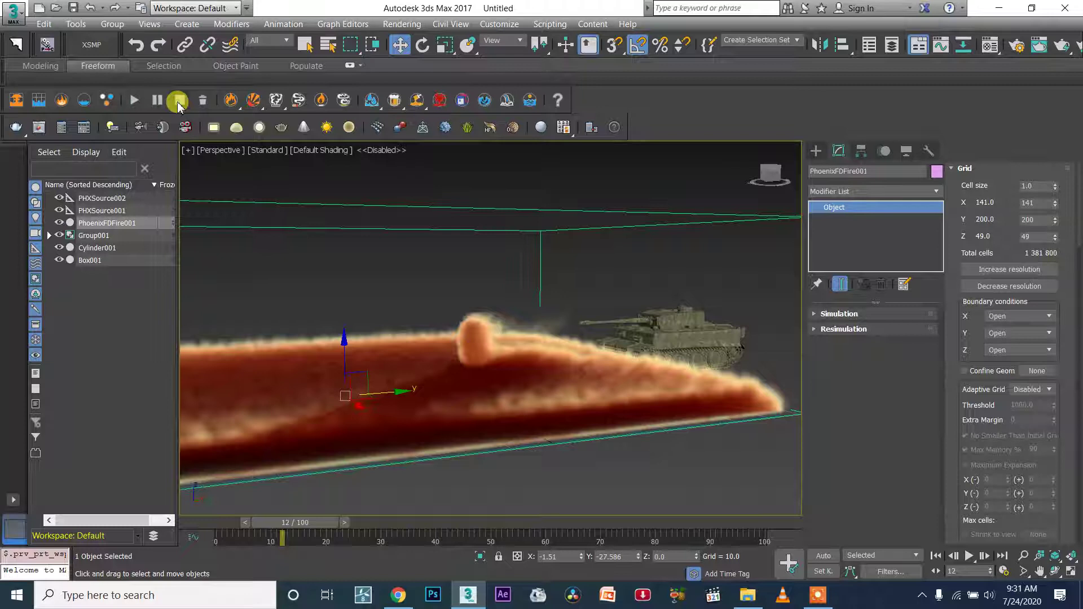
pyautogui.click(818, 599)
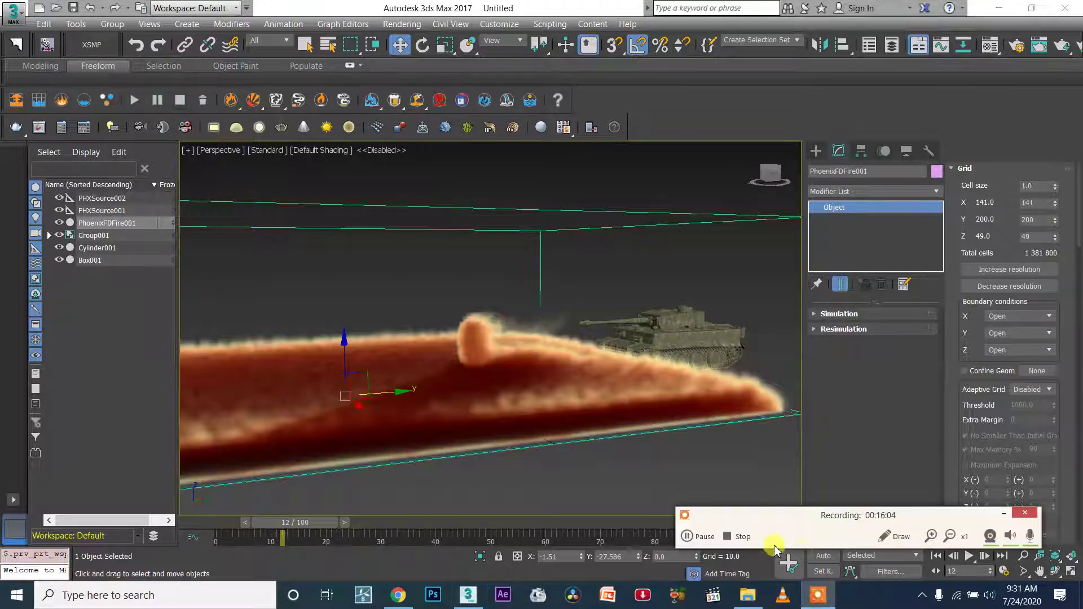